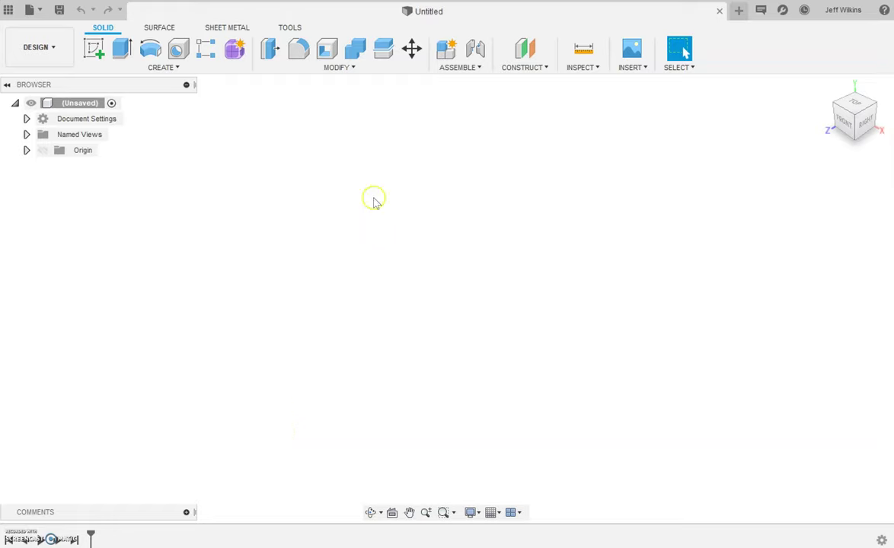
- Save the empty design as LegoLightSaber in the Legos folder
{"action": "left_click", "coordinate": [59, 11]}
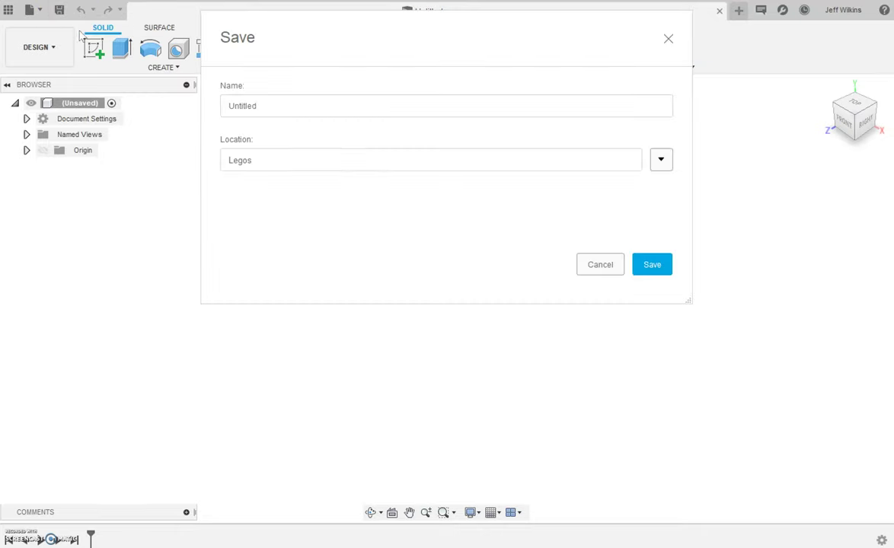
{"action": "left_click", "coordinate": [349, 112]}
{"action": "double_click", "coordinate": [350, 112]}
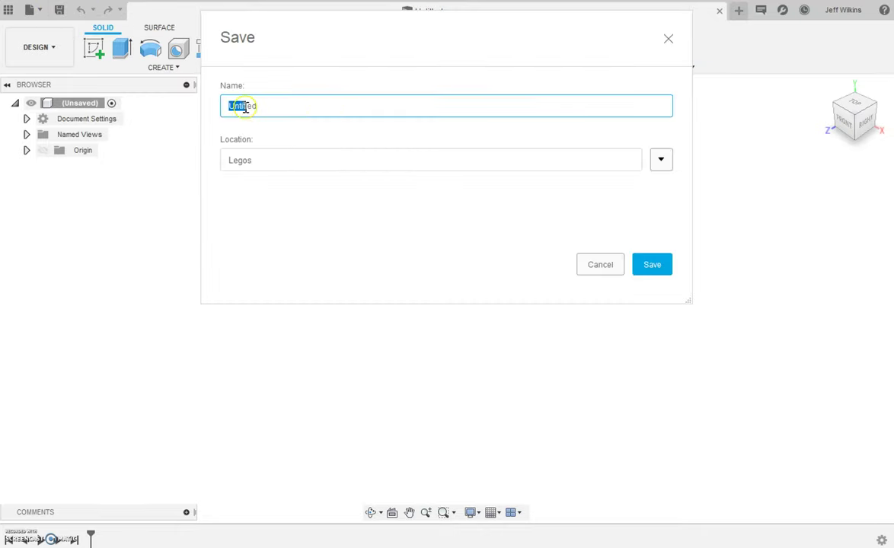
{"action": "type", "text": "LegoLightSaber"}
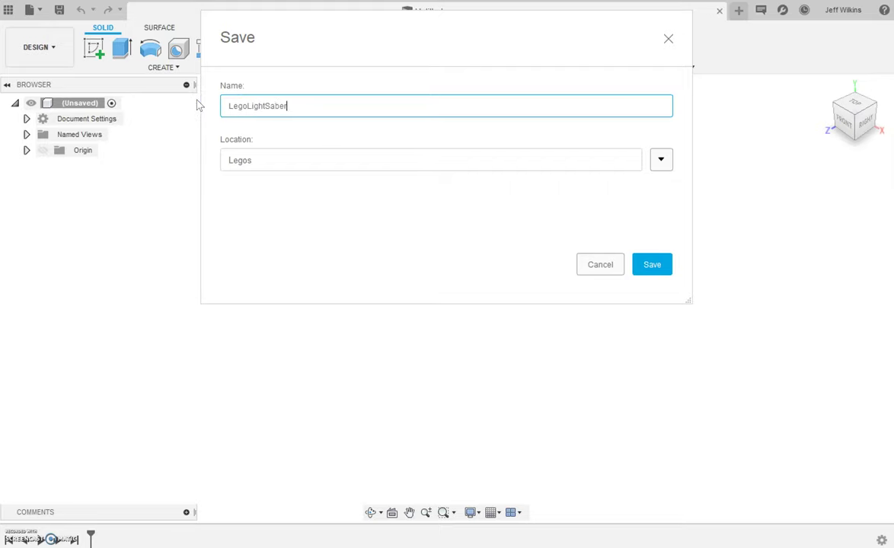
{"action": "key", "text": "Return"}
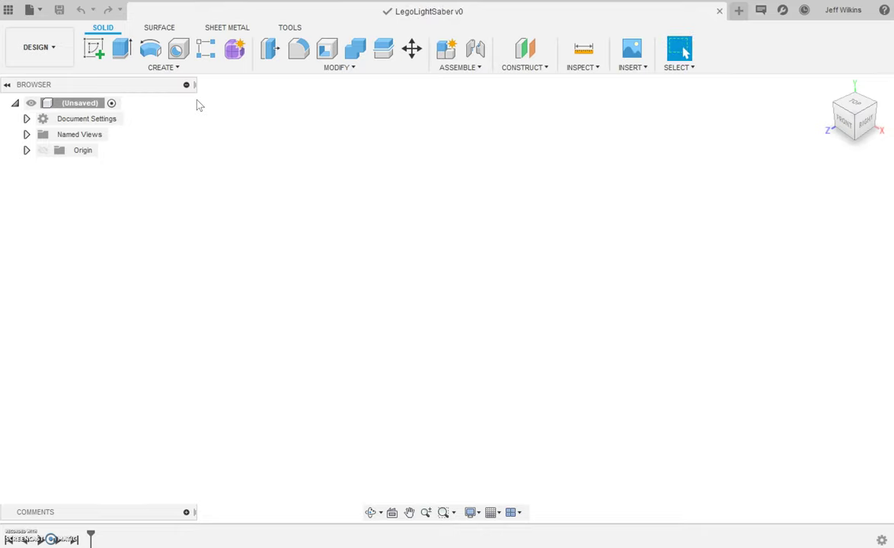
- Add a new component under the root and start a sketch on the front origin plane
{"action": "right_click", "coordinate": [96, 102]}
{"action": "left_click", "coordinate": [110, 110]}
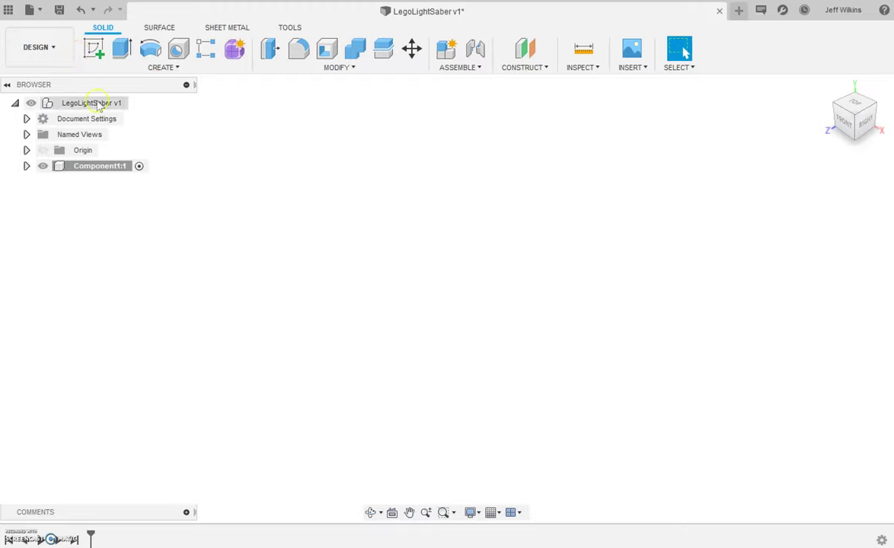
{"action": "left_click", "coordinate": [98, 50]}
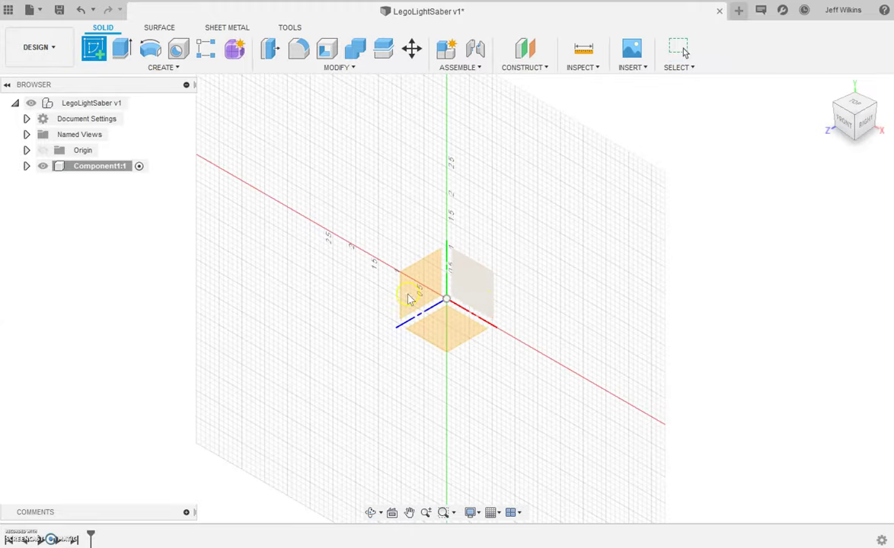
{"action": "left_click", "coordinate": [486, 304]}
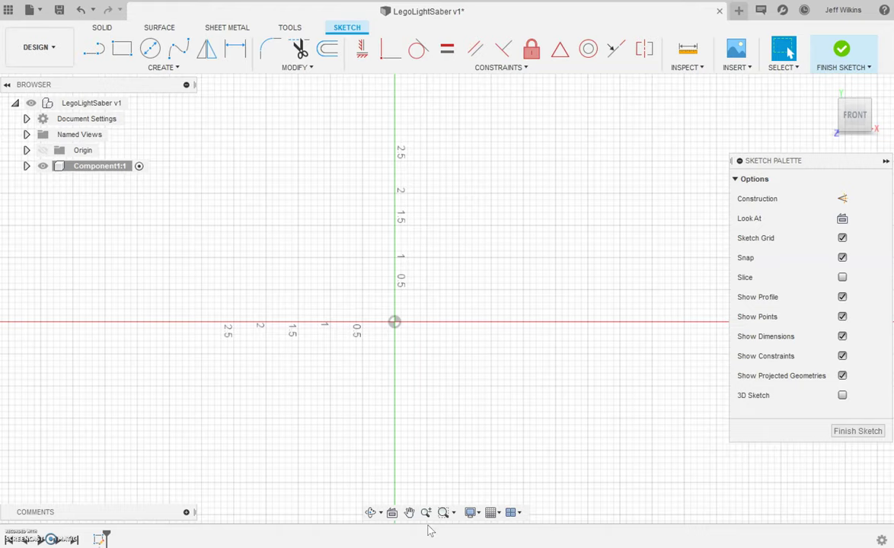
- Draw a rectangle from the origin and dimension its height to 0.621
{"action": "left_click", "coordinate": [122, 47]}
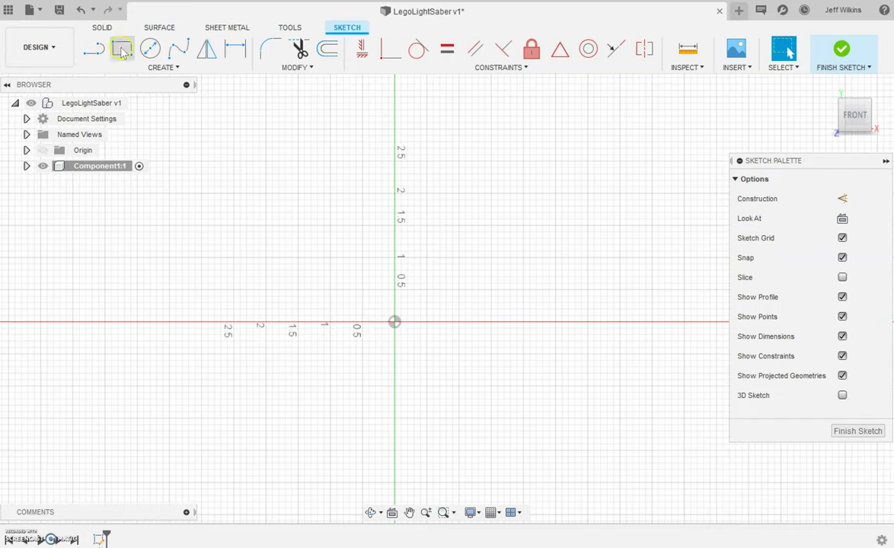
{"action": "left_click", "coordinate": [395, 321]}
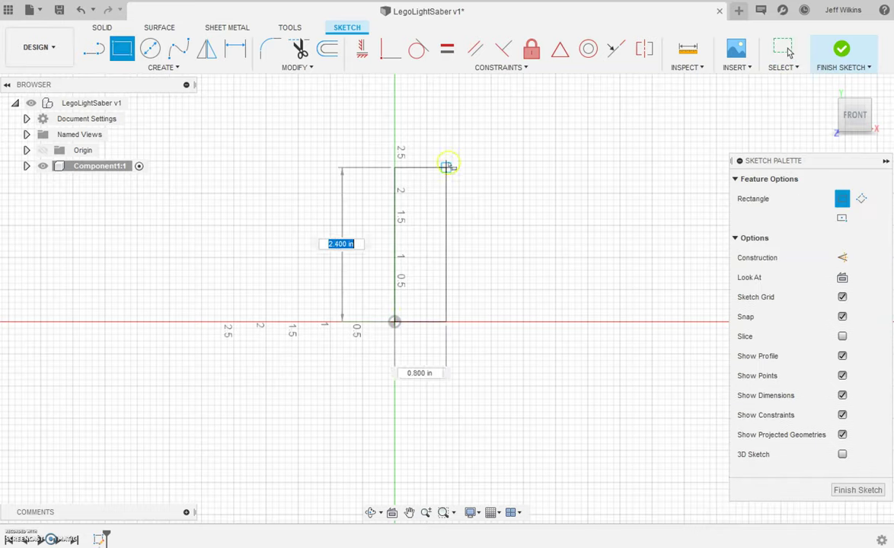
{"action": "left_click", "coordinate": [446, 167]}
{"action": "key", "text": "d"}
{"action": "left_click", "coordinate": [395, 255]}
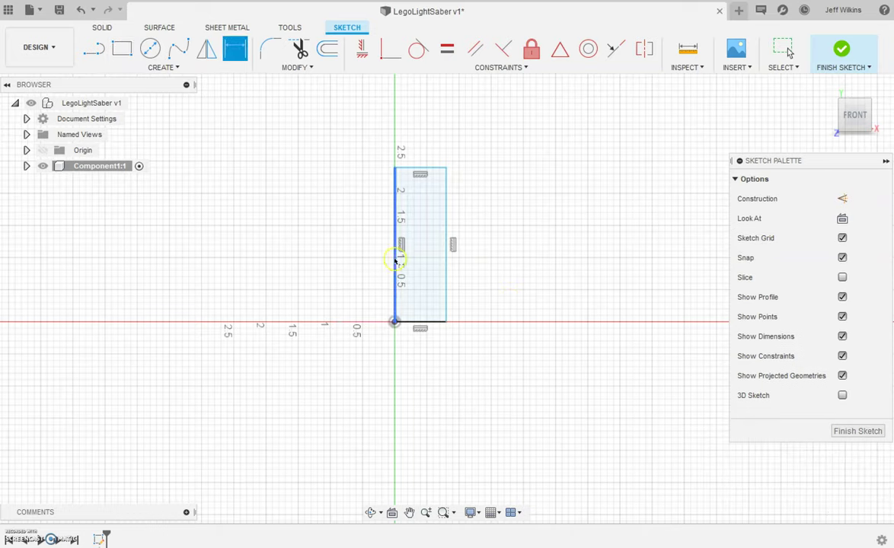
{"action": "left_click", "coordinate": [337, 245]}
{"action": "type", "text": "6.21"}
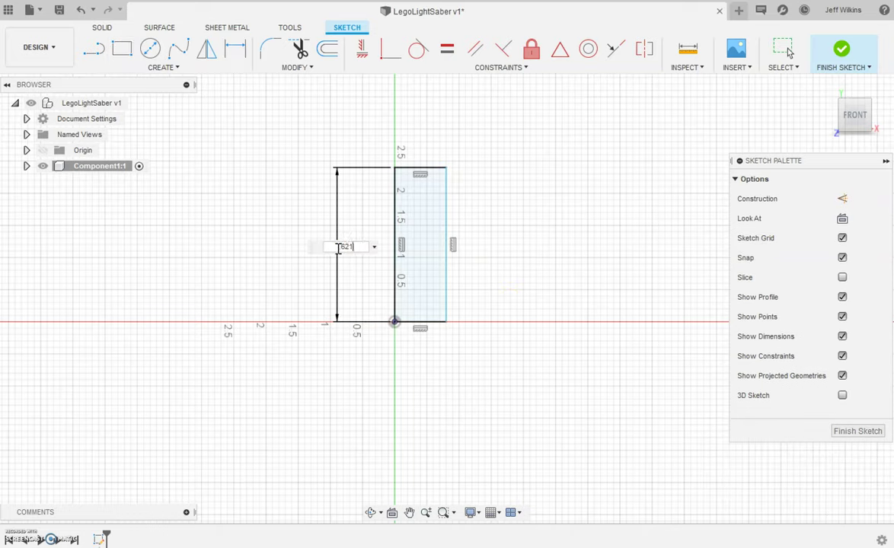
{"action": "key", "text": "Return"}
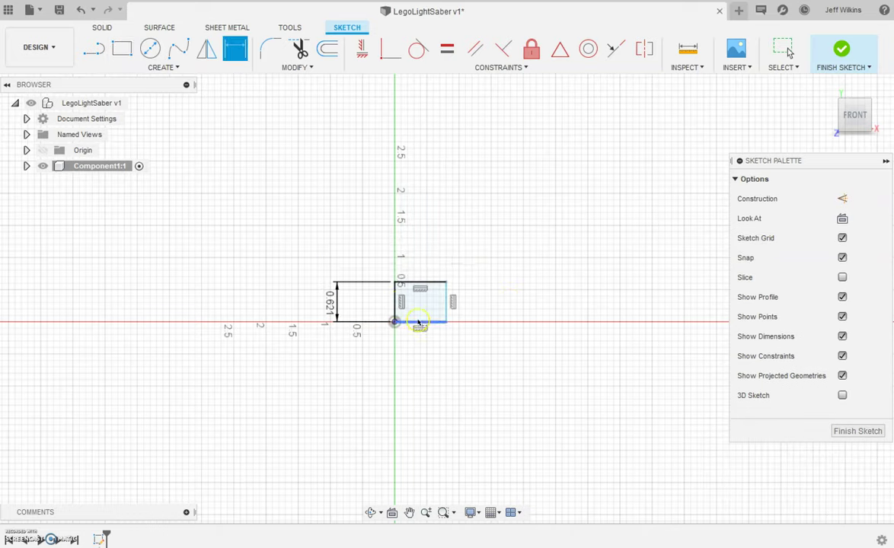
- Pull the rectangle's right side toward the axis and dimension its width to 124/2 (0.062)
{"action": "scroll", "coordinate": [412, 330], "scroll_direction": "up", "scroll_amount": 3}
{"action": "scroll", "coordinate": [412, 330], "scroll_direction": "up", "scroll_amount": 3}
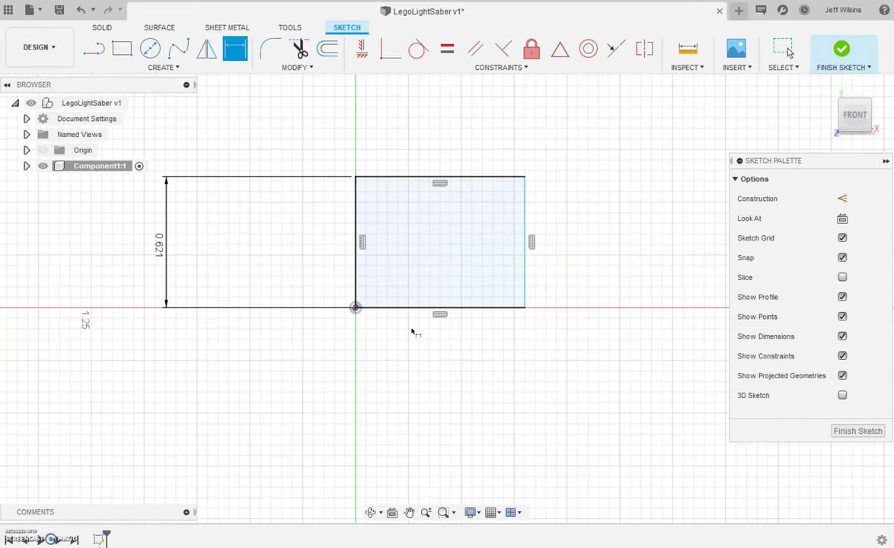
{"action": "key", "text": "Escape"}
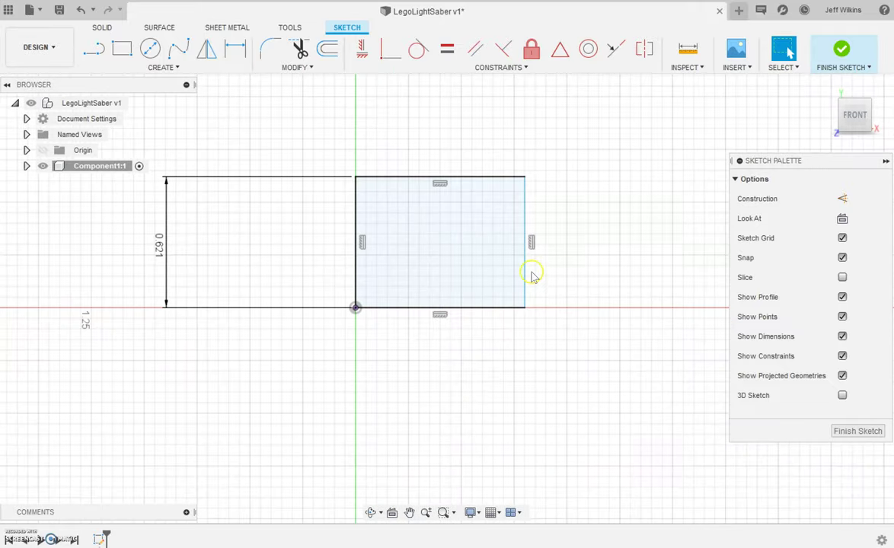
{"action": "left_click_drag", "start_coordinate": [525, 274], "coordinate": [396, 279]}
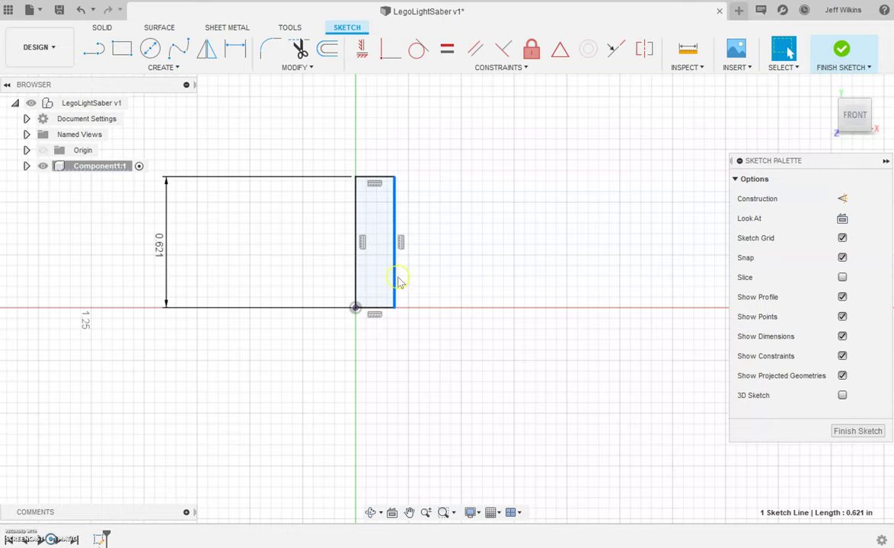
{"action": "key", "text": "d"}
{"action": "left_click", "coordinate": [373, 177]}
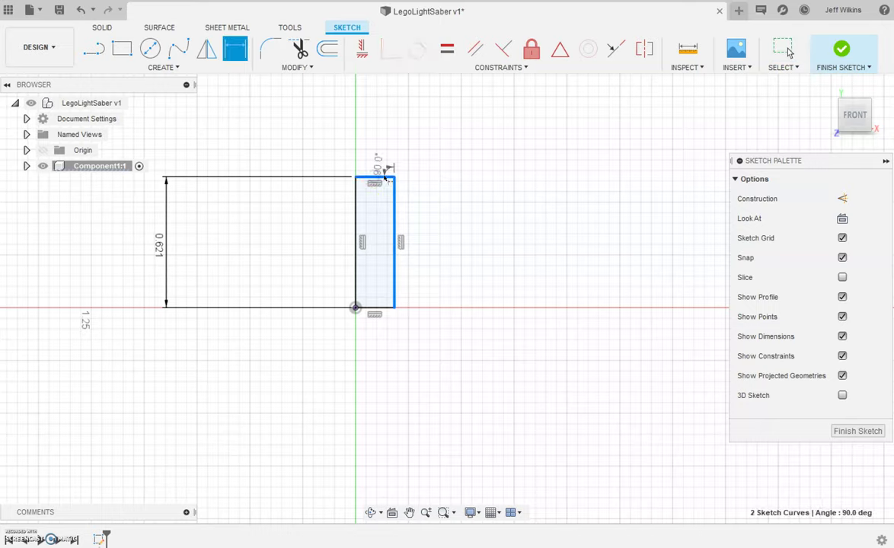
{"action": "left_click", "coordinate": [437, 191]}
{"action": "left_click", "coordinate": [374, 176]}
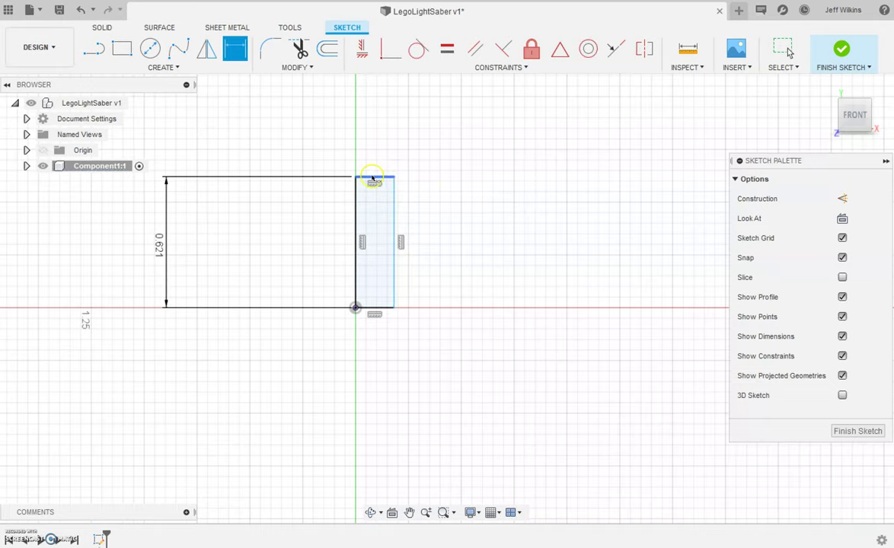
{"action": "left_click", "coordinate": [321, 149]}
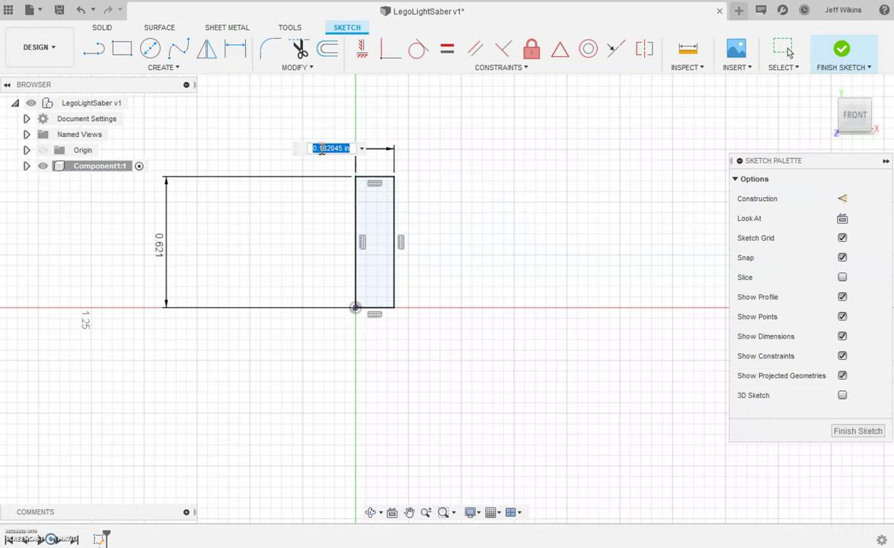
{"action": "type", "text": "124/2"}
{"action": "key", "text": "Return"}
{"action": "left_click", "coordinate": [347, 261]}
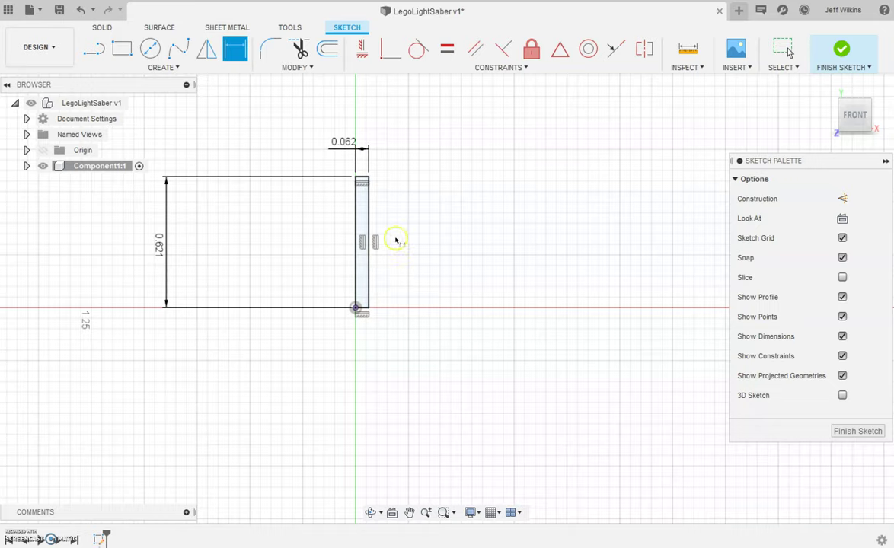
- Draw four small step and notch rectangles down the right side of the narrow strip
{"action": "left_click", "coordinate": [122, 48]}
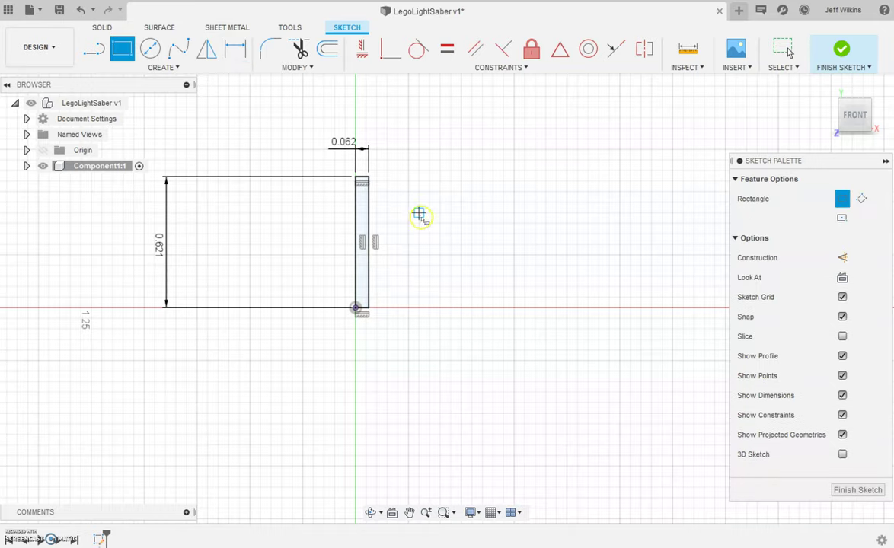
{"action": "scroll", "coordinate": [399, 204], "scroll_direction": "down", "scroll_amount": 1}
{"action": "scroll", "coordinate": [381, 190], "scroll_direction": "up", "scroll_amount": 4}
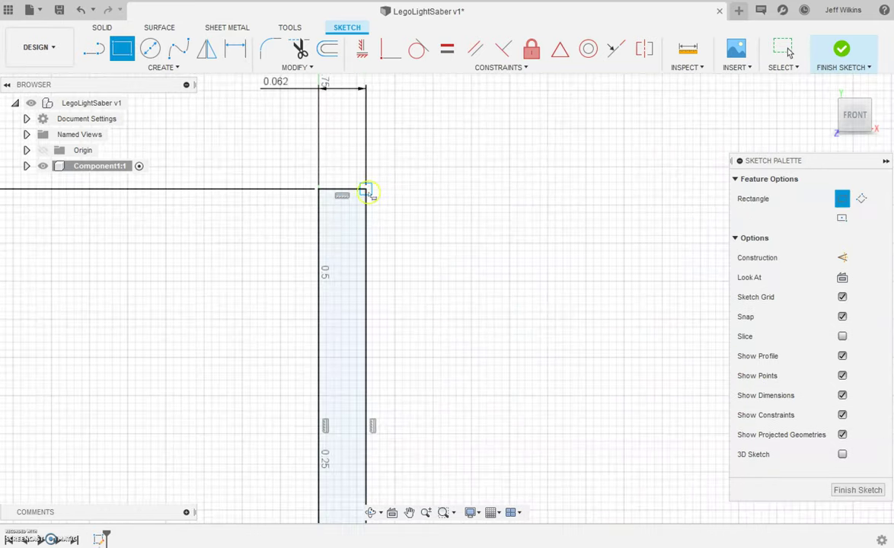
{"action": "mouse_move", "coordinate": [365, 189]}
{"action": "left_mouse_down"}
{"action": "mouse_move", "coordinate": [401, 219]}
{"action": "mouse_move", "coordinate": [389, 226]}
{"action": "mouse_move", "coordinate": [385, 212]}
{"action": "mouse_move", "coordinate": [388, 219]}
{"action": "left_mouse_up"}
{"action": "left_click", "coordinate": [386, 219]}
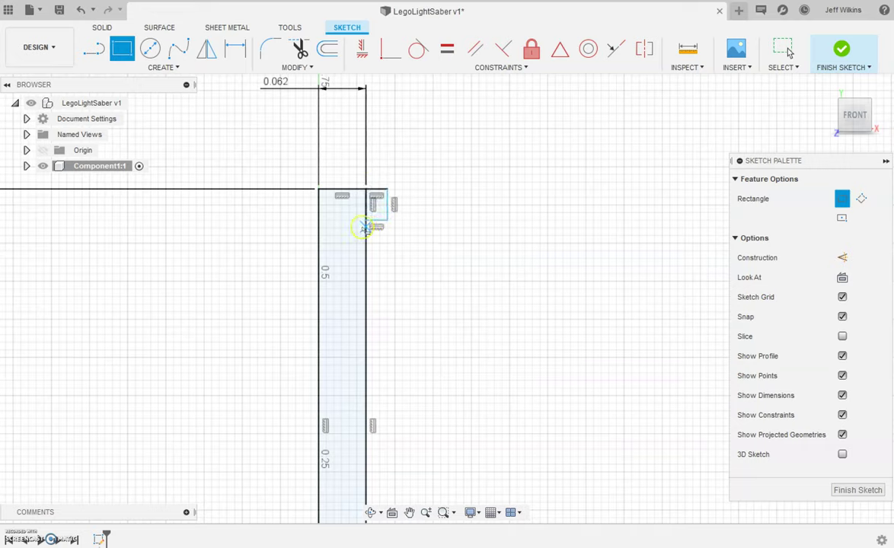
{"action": "left_click", "coordinate": [365, 221]}
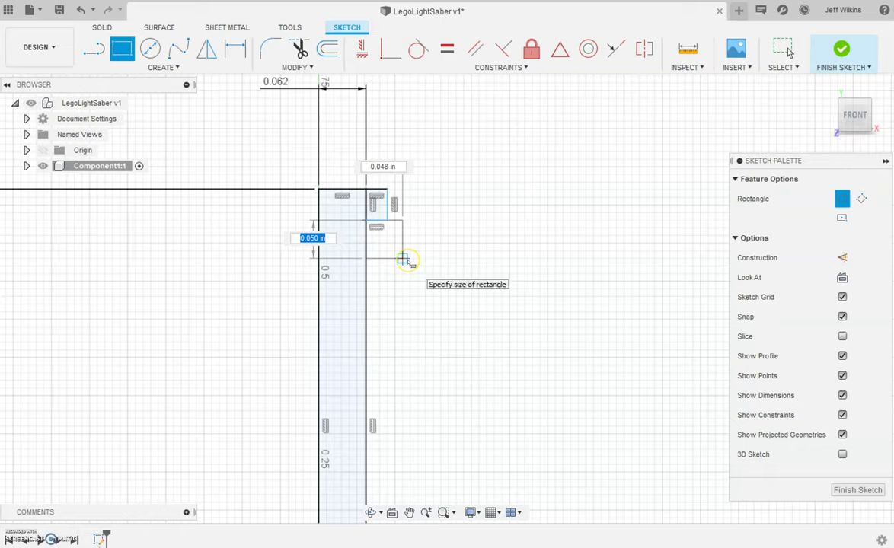
{"action": "left_click", "coordinate": [403, 259]}
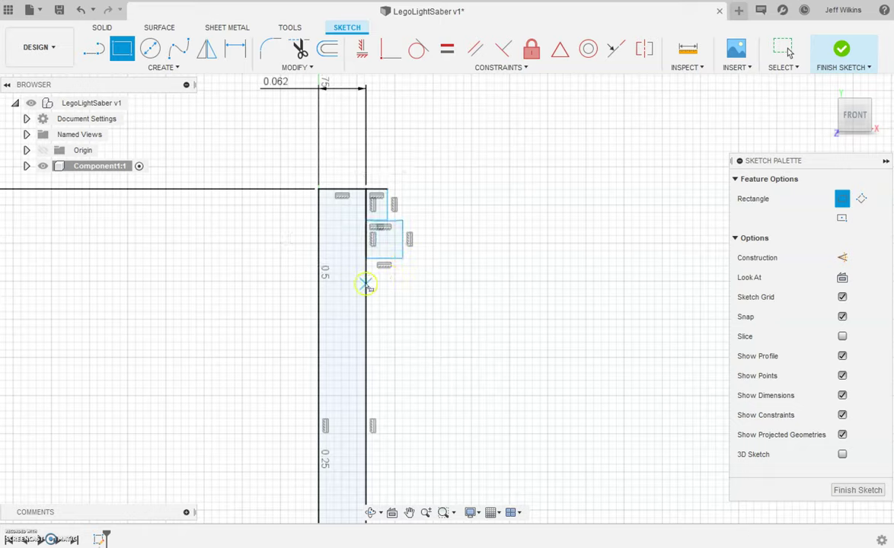
{"action": "left_click", "coordinate": [365, 286]}
{"action": "left_click", "coordinate": [379, 308]}
{"action": "left_click", "coordinate": [366, 320]}
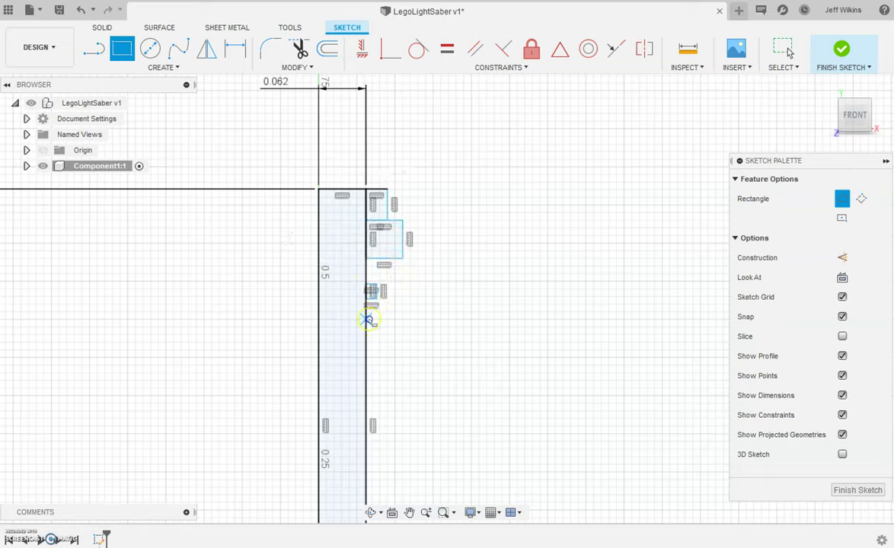
{"action": "left_click", "coordinate": [378, 339]}
- Draw a small rectangle, about 0.061 × 0.107, at the origin beside the strip's base
{"action": "scroll", "coordinate": [409, 351], "scroll_direction": "down", "scroll_amount": 5}
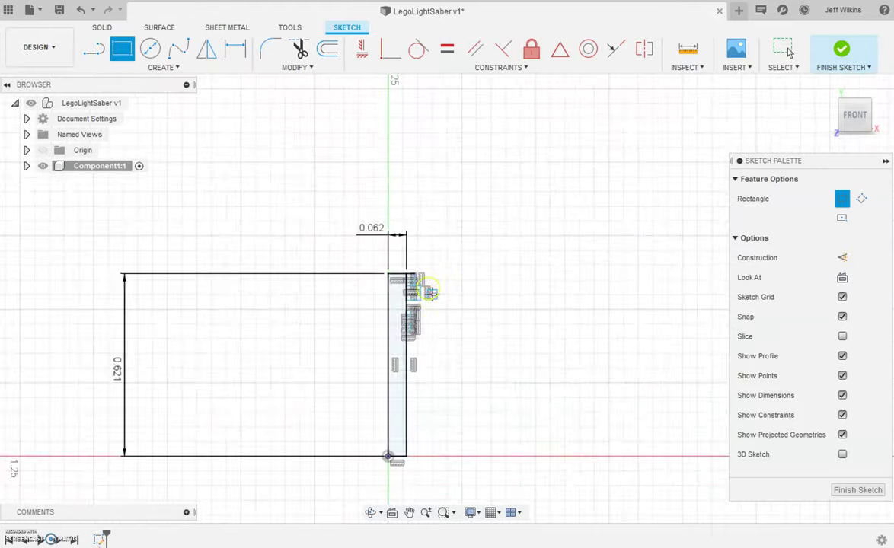
{"action": "scroll", "coordinate": [404, 424], "scroll_direction": "up", "scroll_amount": 4}
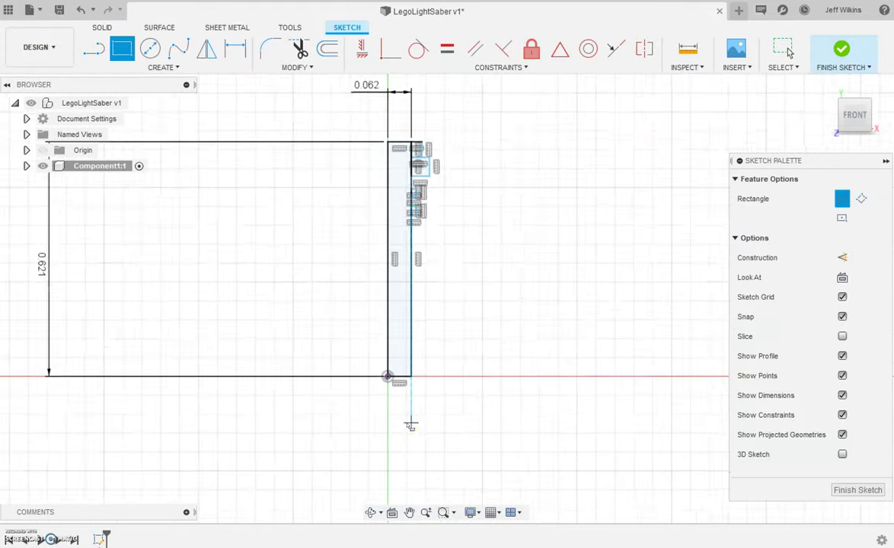
{"action": "left_click", "coordinate": [385, 370]}
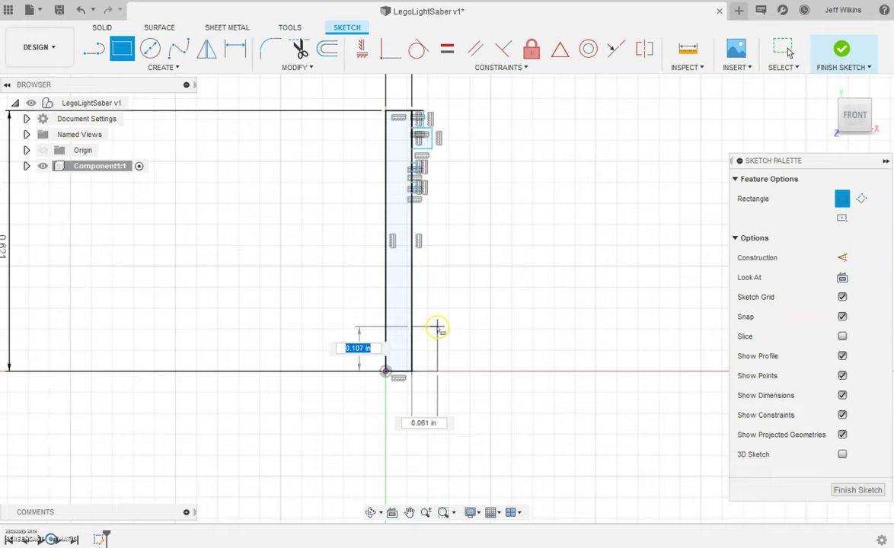
{"action": "left_click", "coordinate": [426, 330]}
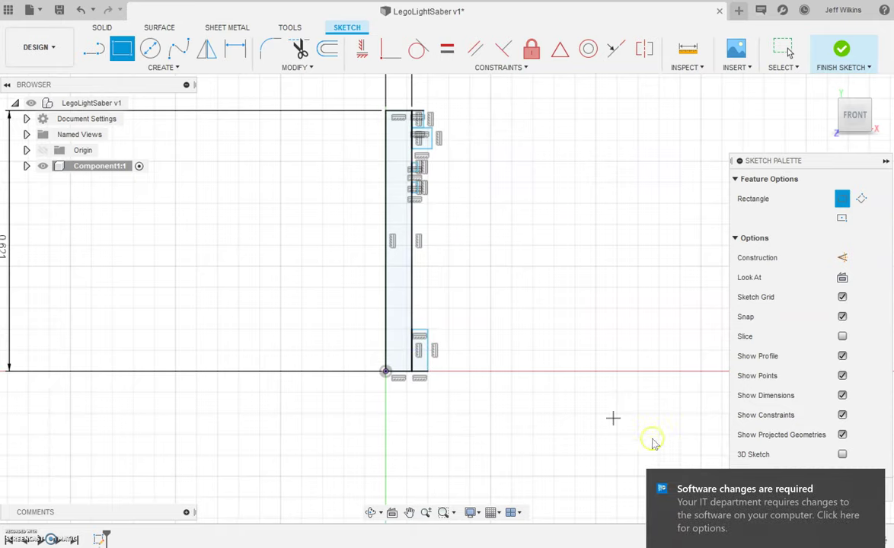
{"action": "left_click", "coordinate": [872, 488]}
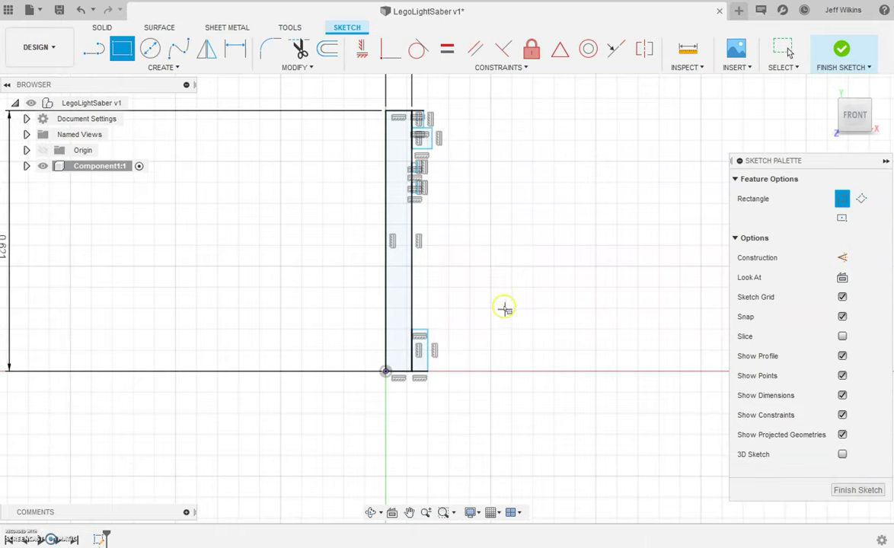
{"action": "scroll", "coordinate": [510, 335], "scroll_direction": "down", "scroll_amount": 1}
{"action": "scroll", "coordinate": [434, 130], "scroll_direction": "up", "scroll_amount": 5}
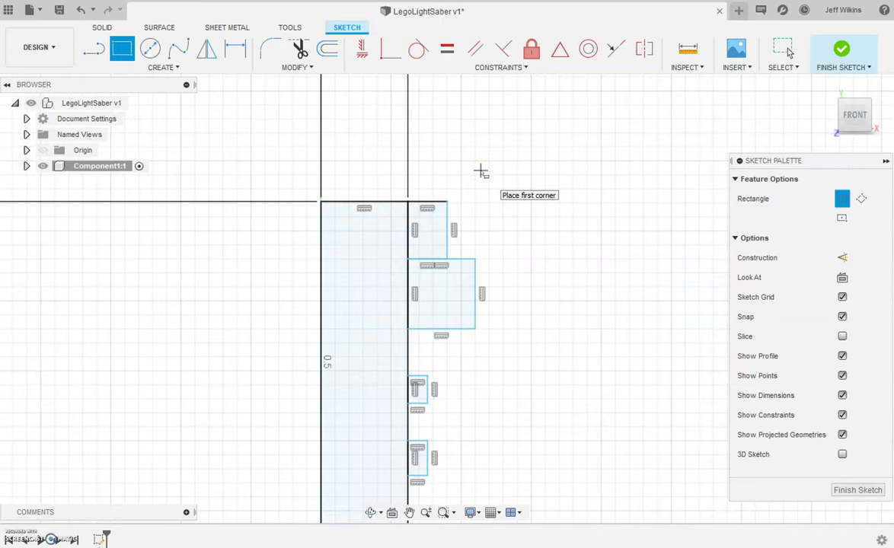
- Dimension the top step's width from the profile's left edge to .193/2 (0.097)
{"action": "key", "text": "d"}
{"action": "left_click", "coordinate": [448, 214]}
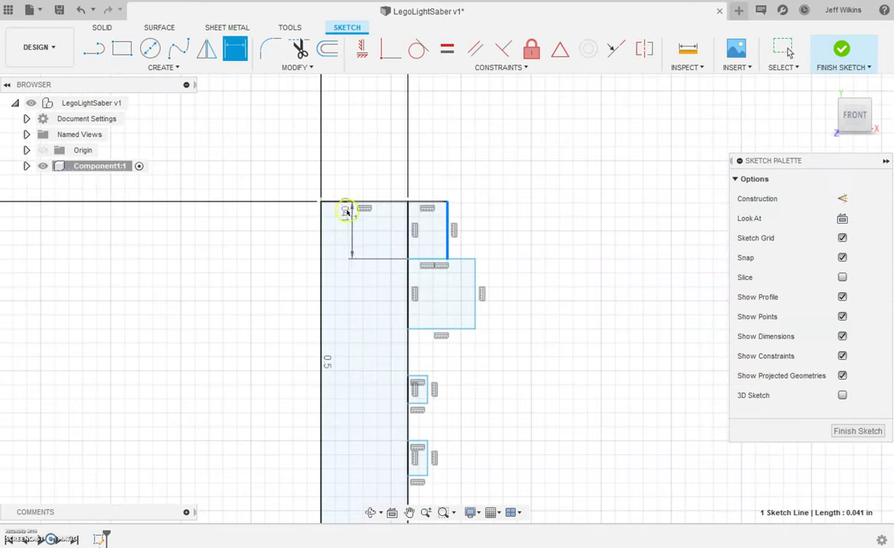
{"action": "left_click", "coordinate": [321, 222]}
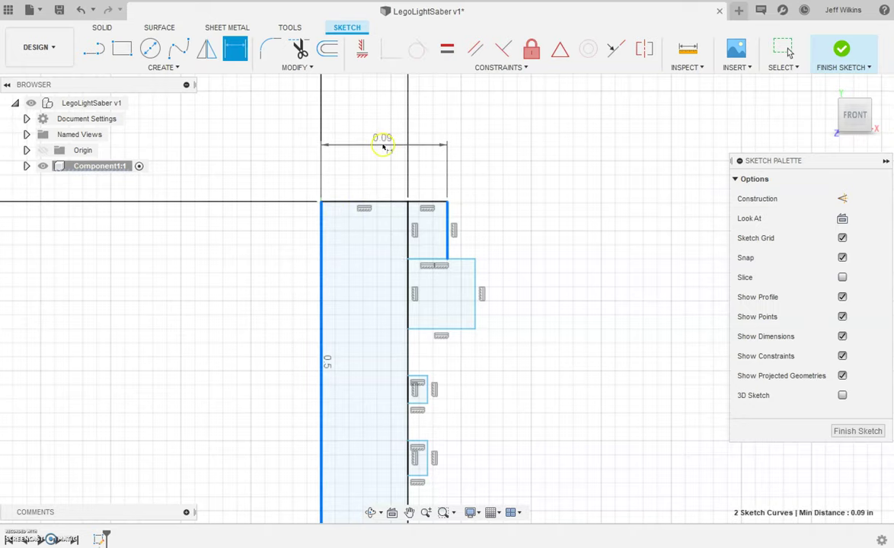
{"action": "scroll", "coordinate": [415, 228], "scroll_direction": "down", "scroll_amount": 4}
{"action": "scroll", "coordinate": [398, 142], "scroll_direction": "up", "scroll_amount": 1}
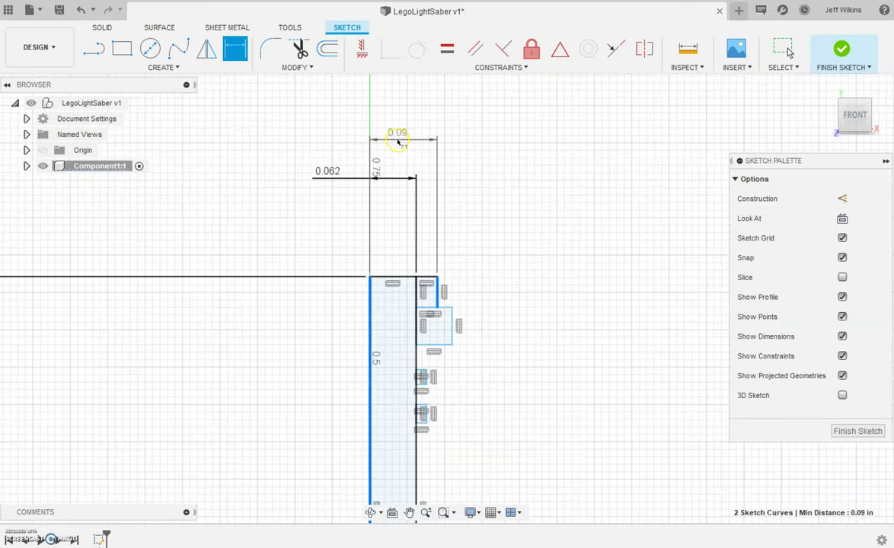
{"action": "left_click", "coordinate": [398, 141]}
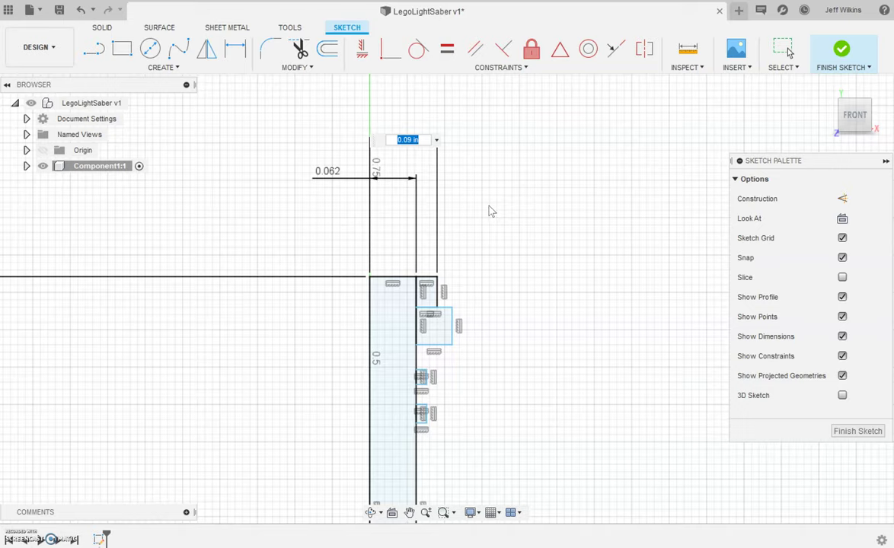
{"action": "type", "text": ".193/2"}
{"action": "key", "text": "Return"}
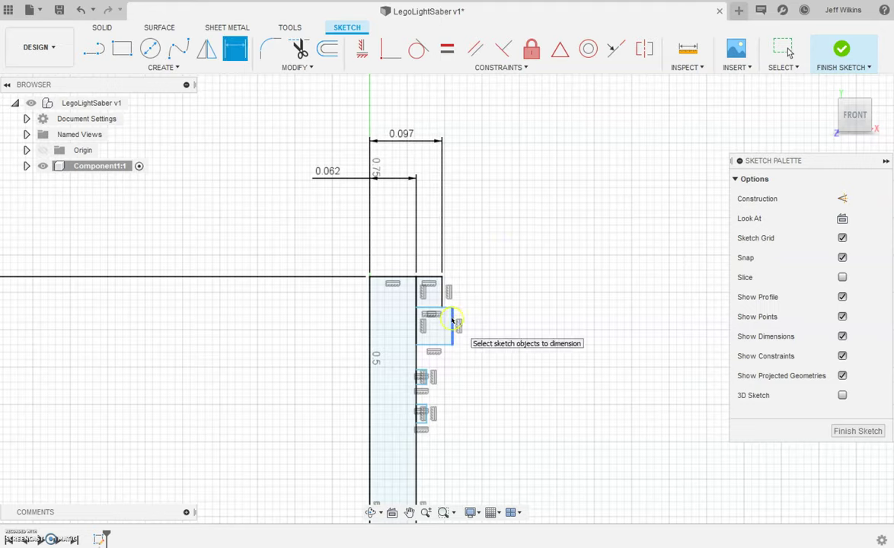
- Dimension the wider step's width from the profile's left edge to 0.117
{"action": "left_click", "coordinate": [370, 328]}
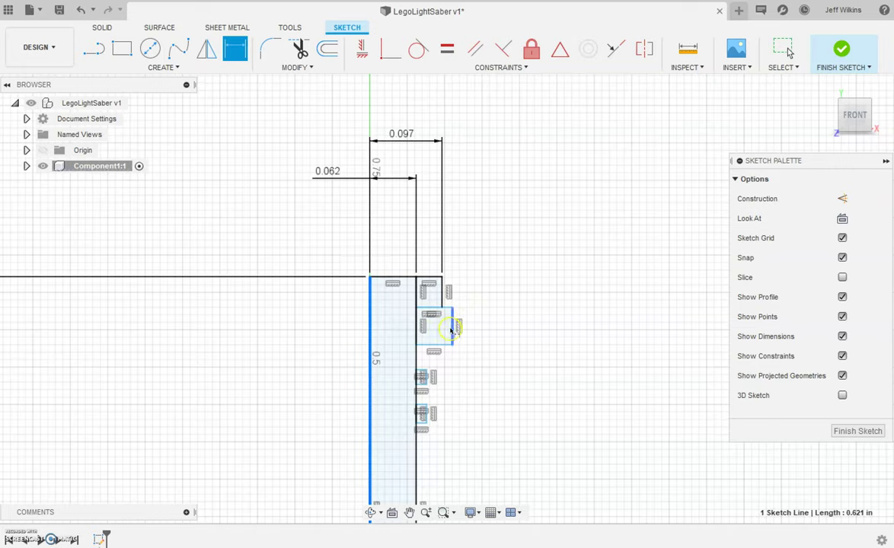
{"action": "left_click", "coordinate": [453, 326]}
{"action": "left_click", "coordinate": [411, 102]}
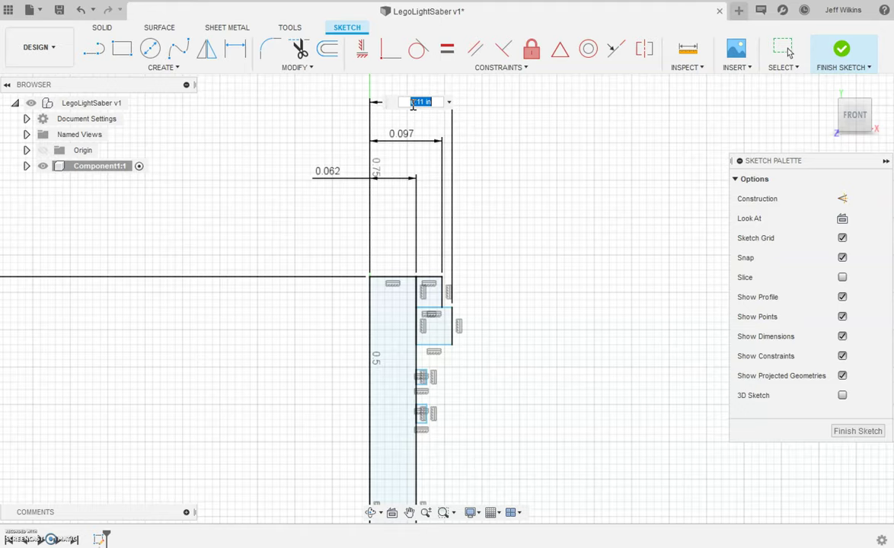
{"action": "type", "text": "3/32"}
{"action": "key", "text": "Return"}
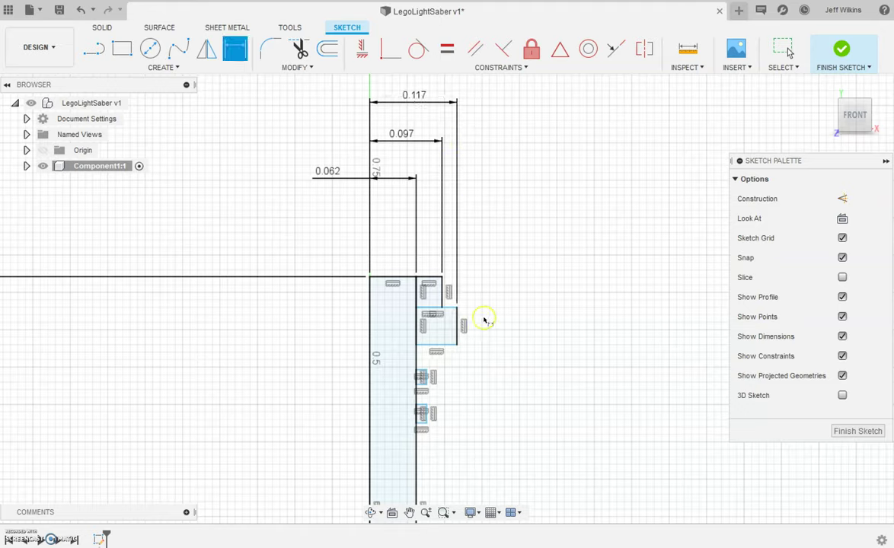
- Place the upper notch 0.083 from the profile's left edge
{"action": "scroll", "coordinate": [484, 319], "scroll_direction": "up", "scroll_amount": 5}
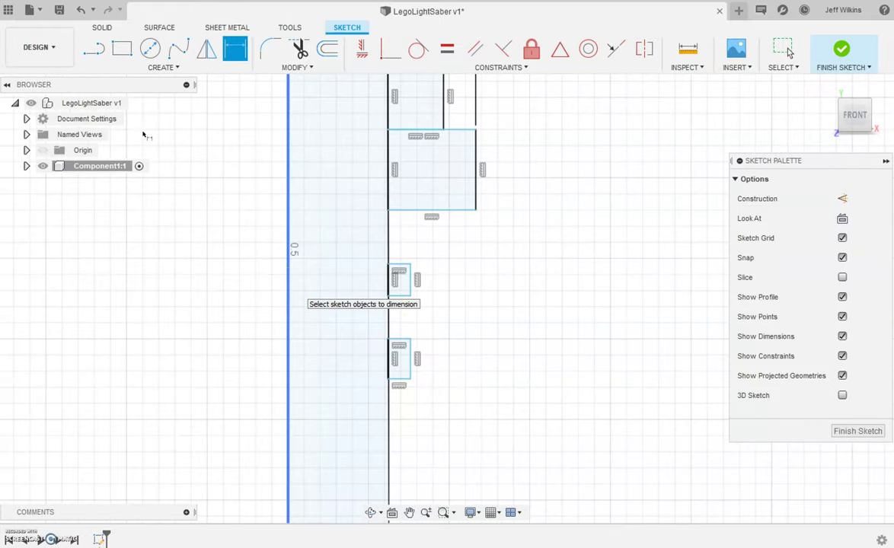
{"action": "left_click", "coordinate": [394, 278]}
{"action": "left_click", "coordinate": [289, 285]}
{"action": "left_click", "coordinate": [234, 277]}
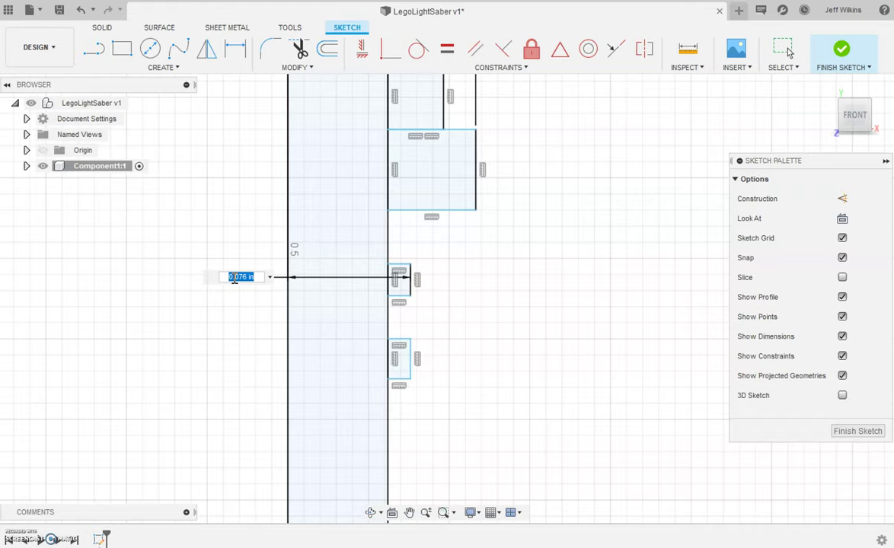
{"action": "key", "text": "BackSpace"}
{"action": "type", "text": "1.52"}
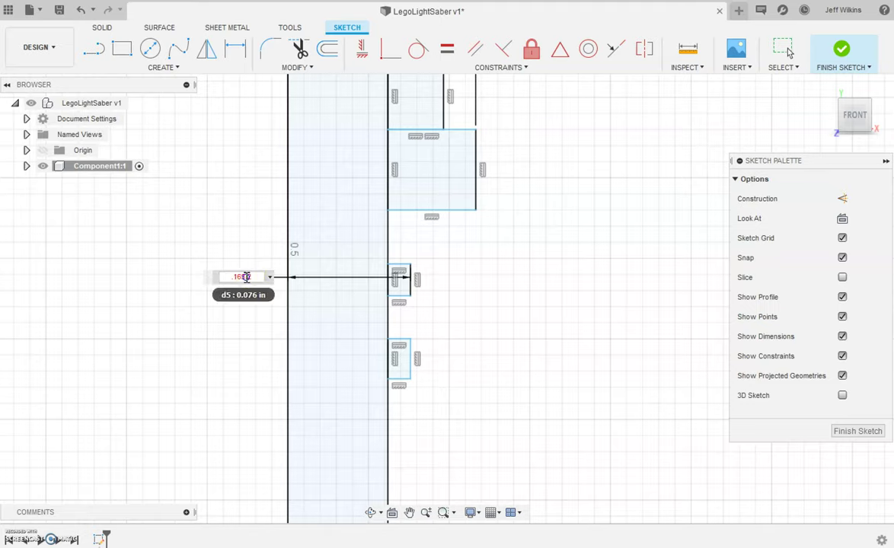
{"action": "key", "text": "Return"}
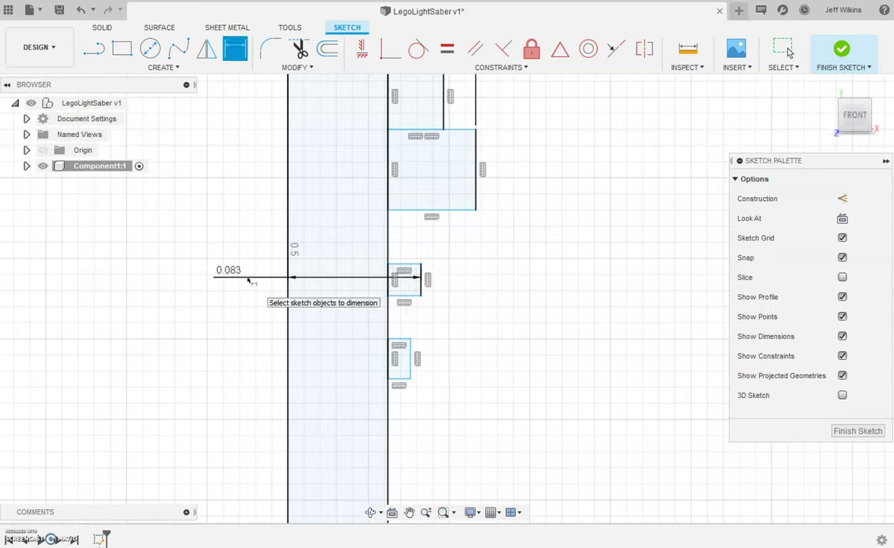
- Place the lower notch at the same 0.083 offset, linked to the upper notch's dimension
{"action": "left_click", "coordinate": [395, 357]}
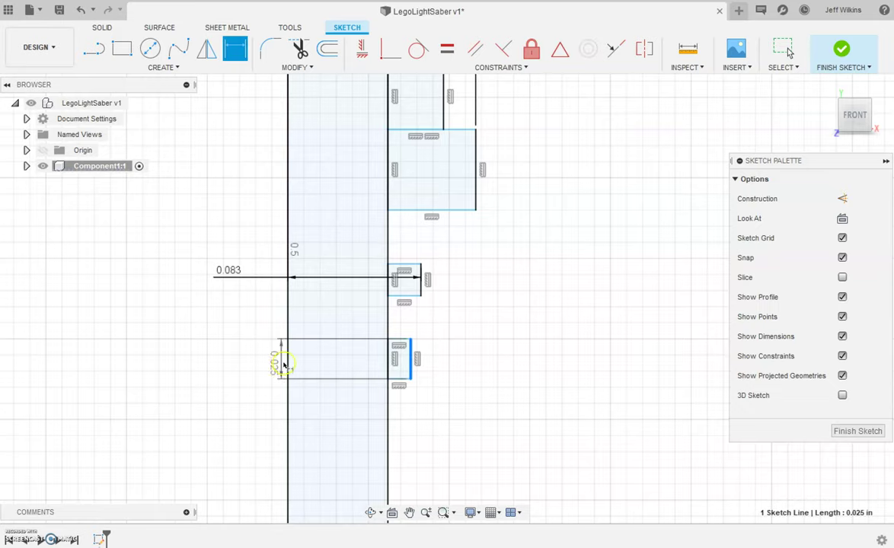
{"action": "left_click", "coordinate": [288, 364]}
{"action": "left_click", "coordinate": [238, 342]}
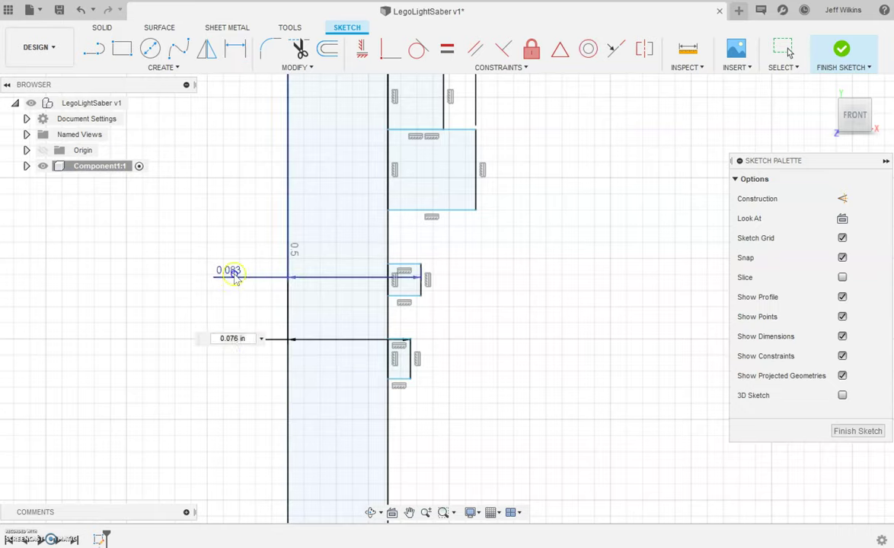
{"action": "left_click", "coordinate": [233, 274]}
{"action": "key", "text": "Return"}
{"action": "left_click", "coordinate": [248, 278]}
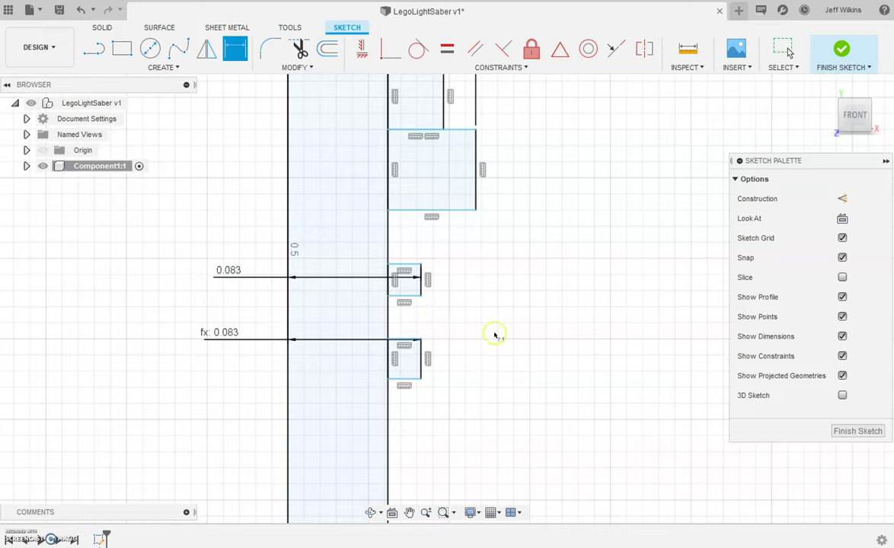
{"action": "scroll", "coordinate": [494, 335], "scroll_direction": "down", "scroll_amount": 5}
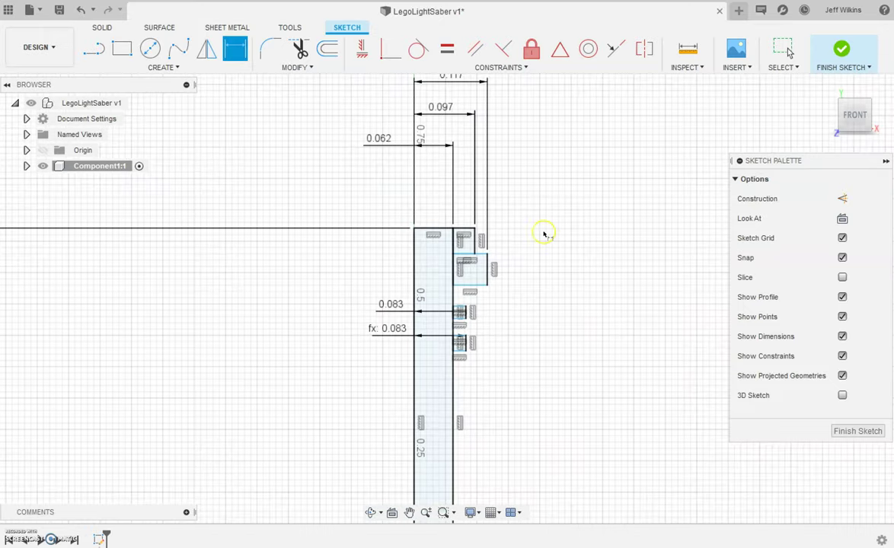
- Dimension the top step's right edge to 0.070 and the wider step's right edge to 0.067
{"action": "scroll", "coordinate": [544, 235], "scroll_direction": "up", "scroll_amount": 3}
{"action": "left_click", "coordinate": [413, 251]}
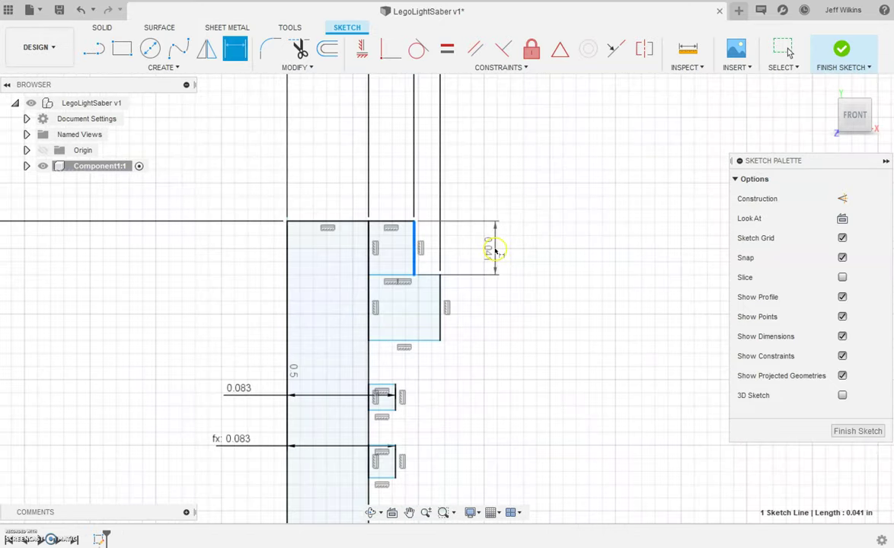
{"action": "left_click", "coordinate": [515, 250]}
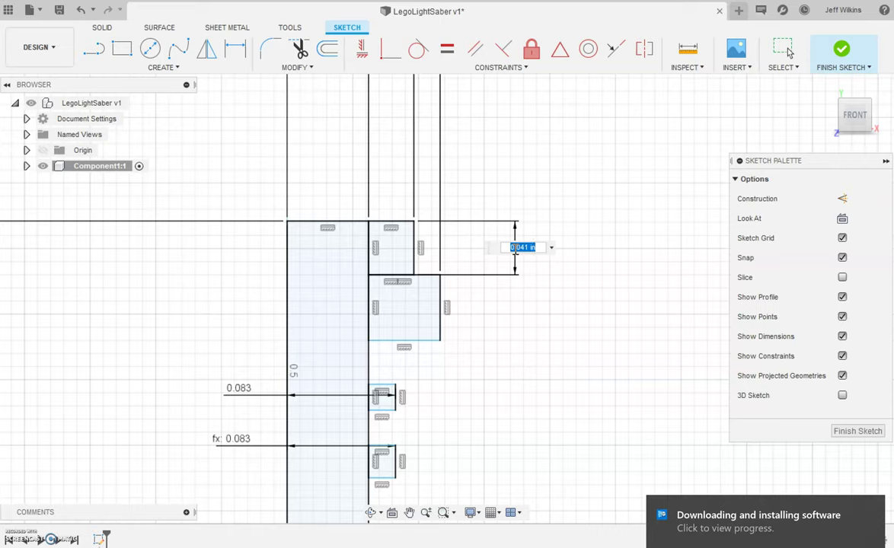
{"action": "type", "text": "0"}
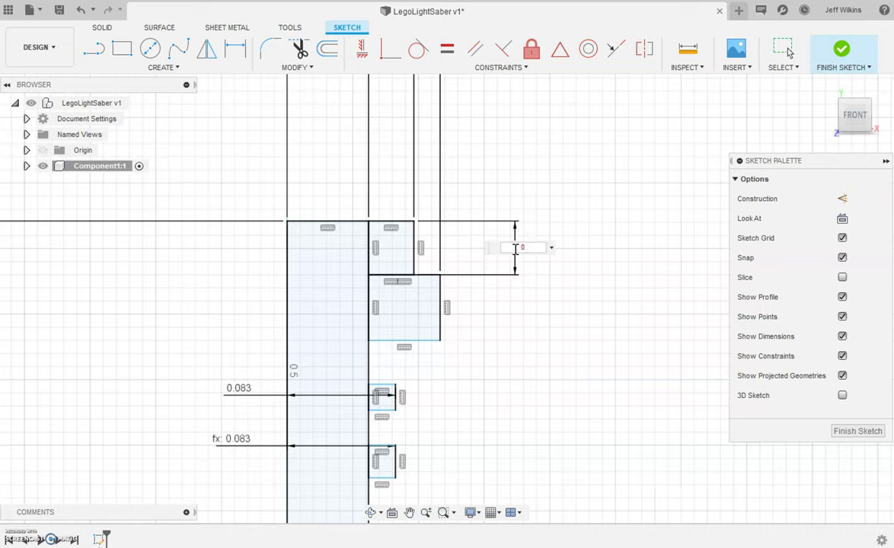
{"action": "type", "text": ".070"}
{"action": "key", "text": "Return"}
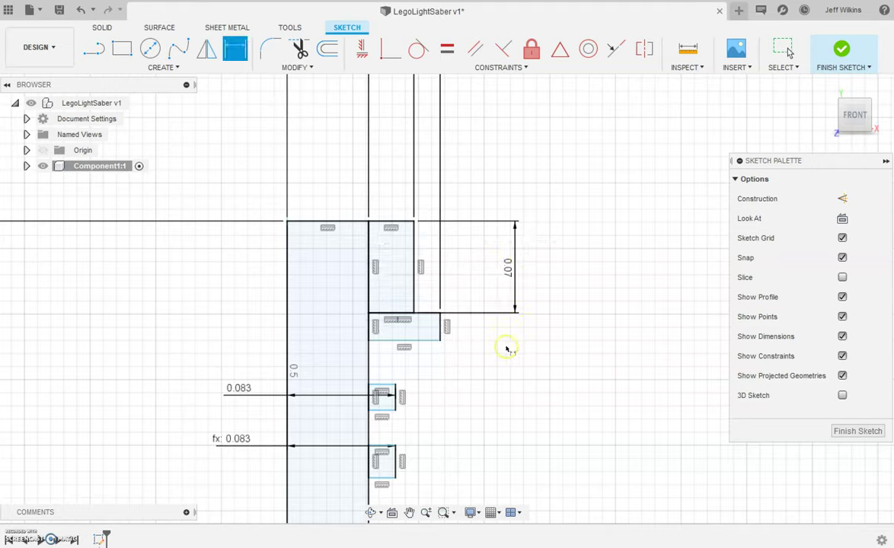
{"action": "left_click", "coordinate": [442, 332]}
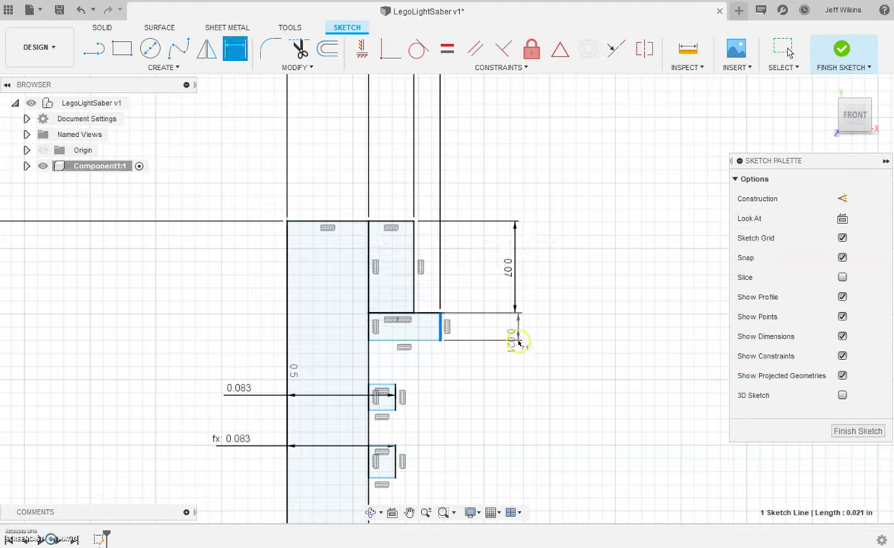
{"action": "left_click", "coordinate": [516, 333]}
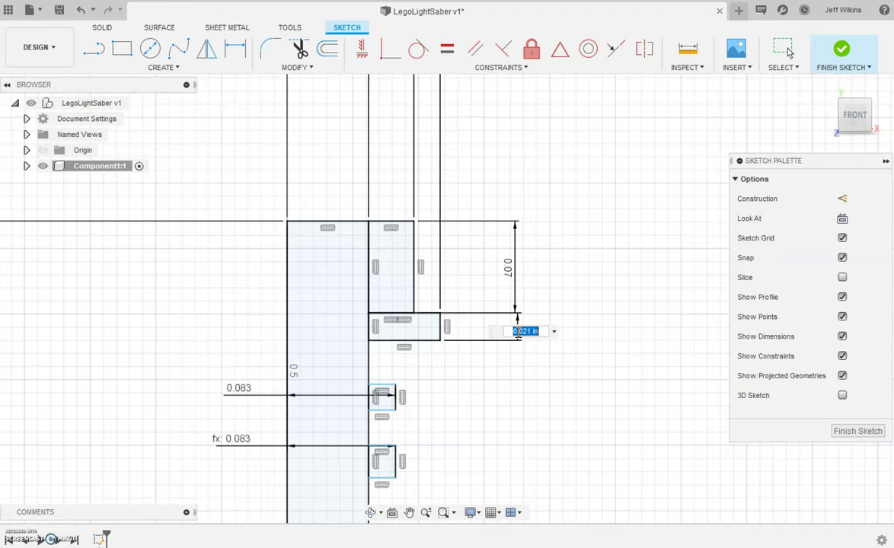
{"action": "type", "text": "0.067"}
{"action": "key", "text": "Return"}
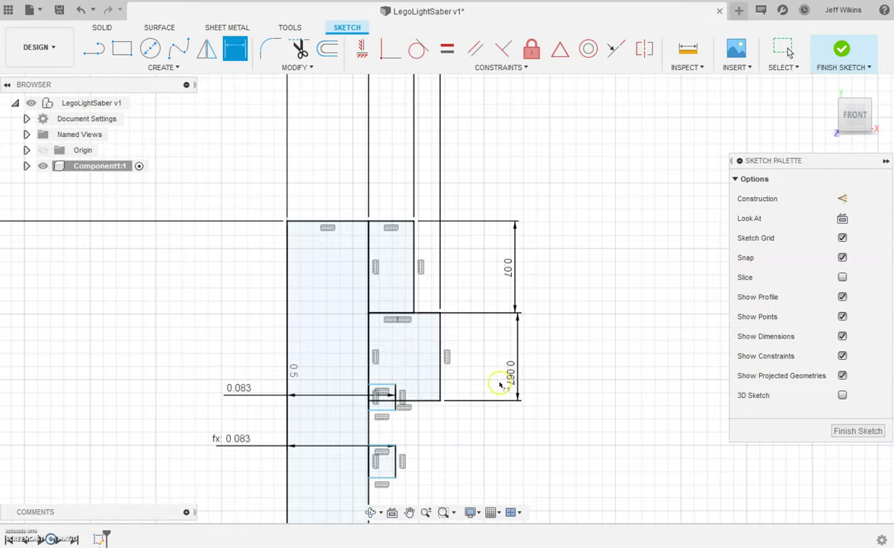
{"action": "scroll", "coordinate": [463, 412], "scroll_direction": "down", "scroll_amount": 1}
{"action": "scroll", "coordinate": [431, 414], "scroll_direction": "up", "scroll_amount": 2}
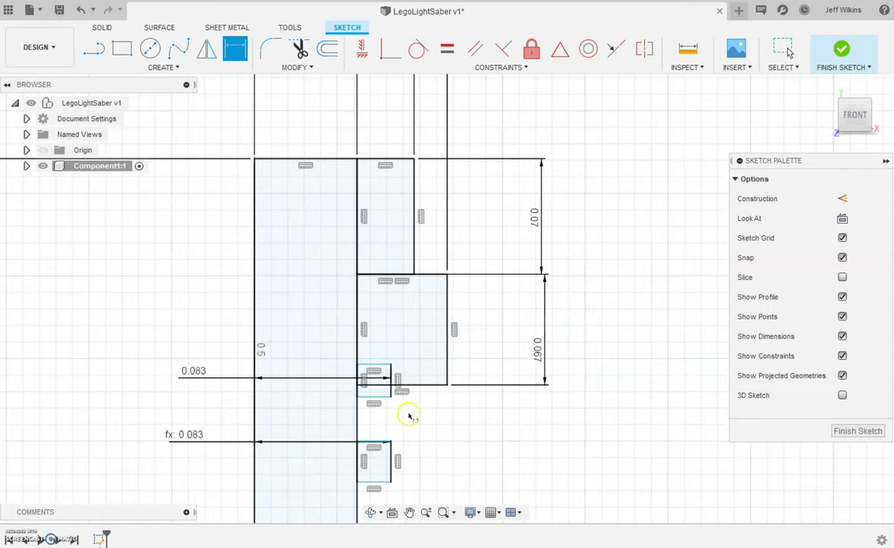
- Drag both notches further down the profile, below the wide step
{"action": "key", "text": "Escape"}
{"action": "scroll", "coordinate": [398, 403], "scroll_direction": "down", "scroll_amount": 3}
{"action": "scroll", "coordinate": [392, 394], "scroll_direction": "up", "scroll_amount": 3}
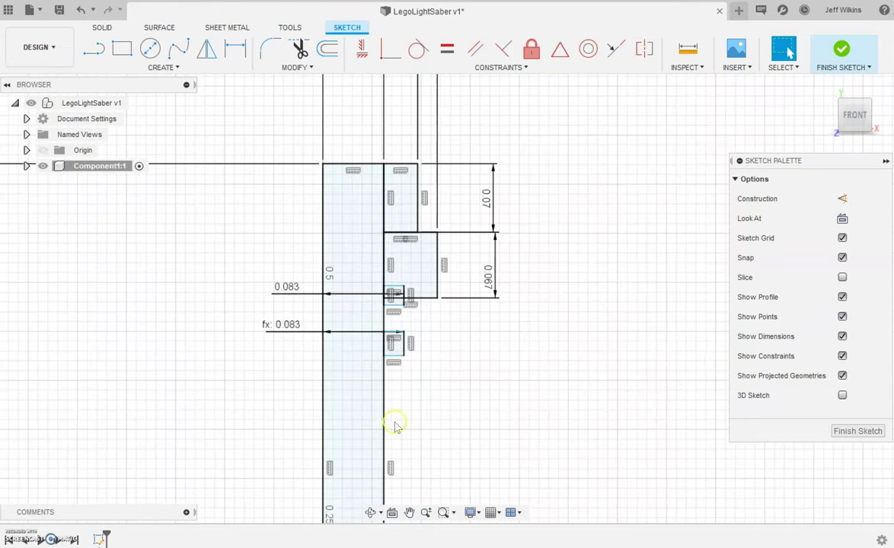
{"action": "left_click", "coordinate": [402, 410]}
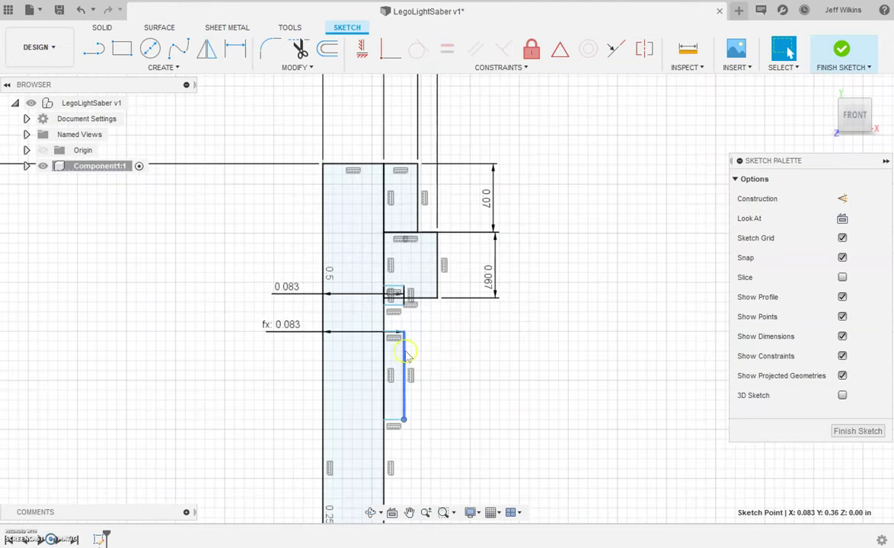
{"action": "left_click_drag", "start_coordinate": [403, 333], "coordinate": [402, 391]}
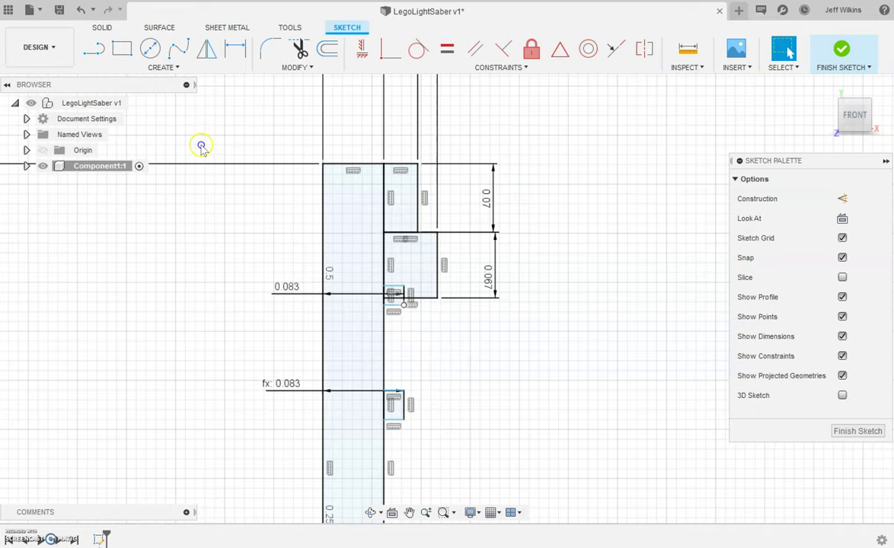
{"action": "left_click_drag", "start_coordinate": [404, 287], "coordinate": [401, 322]}
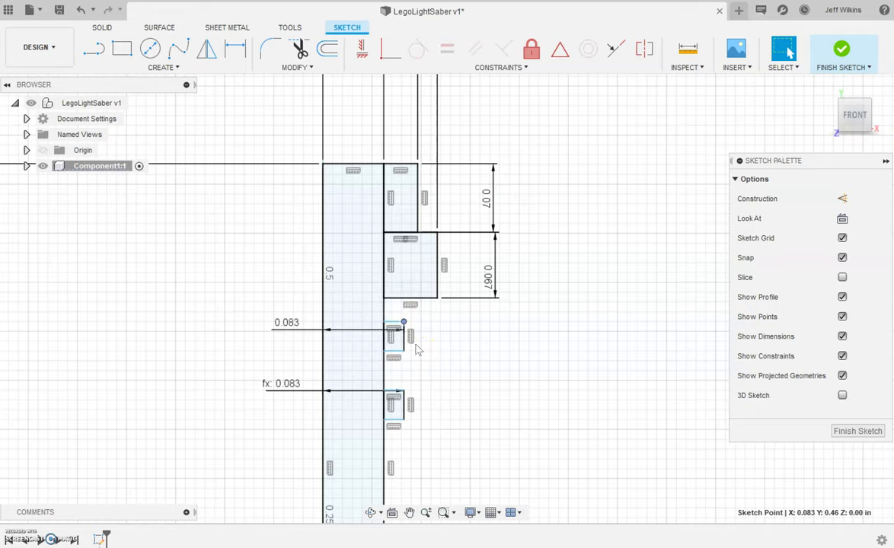
{"action": "left_click", "coordinate": [467, 371]}
{"action": "scroll", "coordinate": [456, 339], "scroll_direction": "up", "scroll_amount": 2}
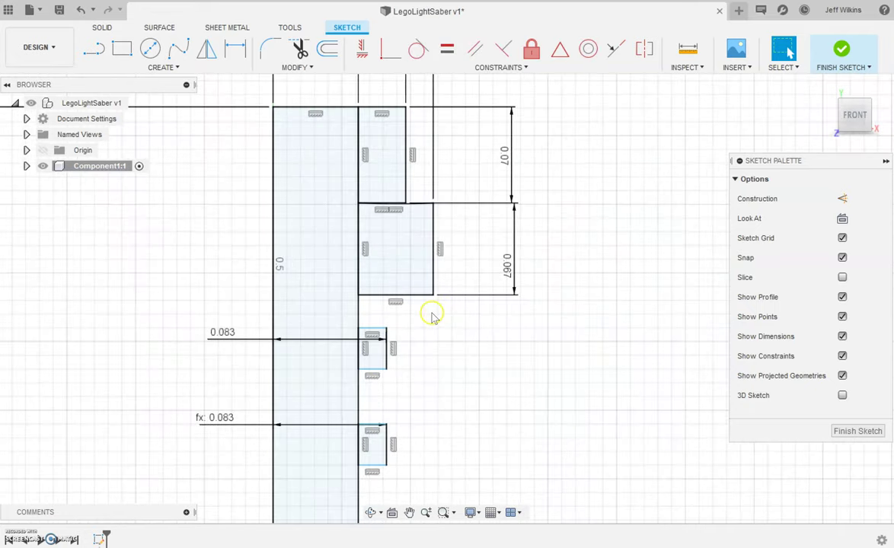
- Dimension the gap between the wide step and the upper notch to 0.032
{"action": "key", "text": "d"}
{"action": "left_click", "coordinate": [415, 295]}
{"action": "left_click", "coordinate": [377, 329]}
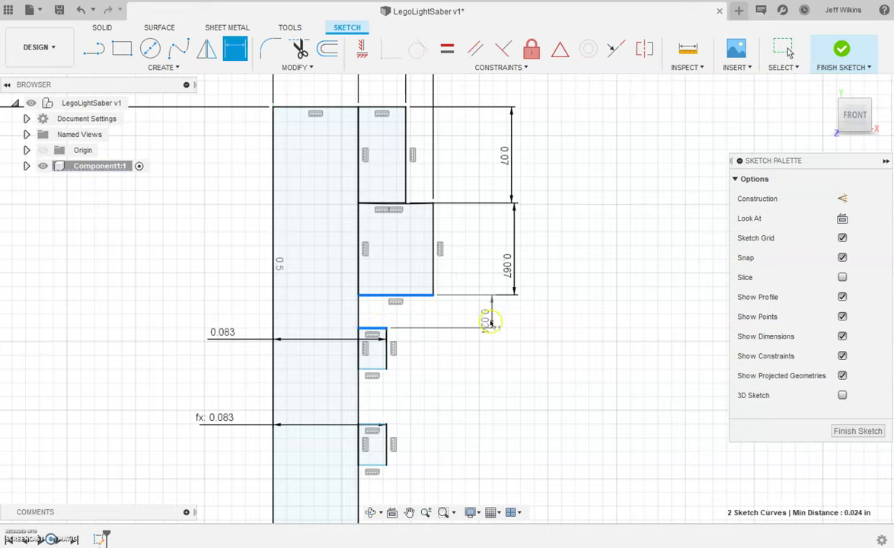
{"action": "left_click", "coordinate": [501, 315]}
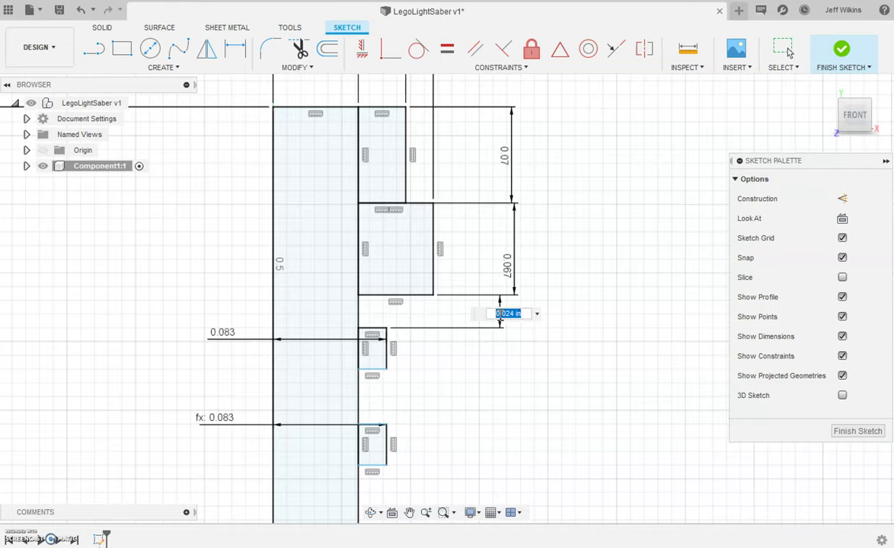
{"action": "type", "text": ".032"}
{"action": "key", "text": "Return"}
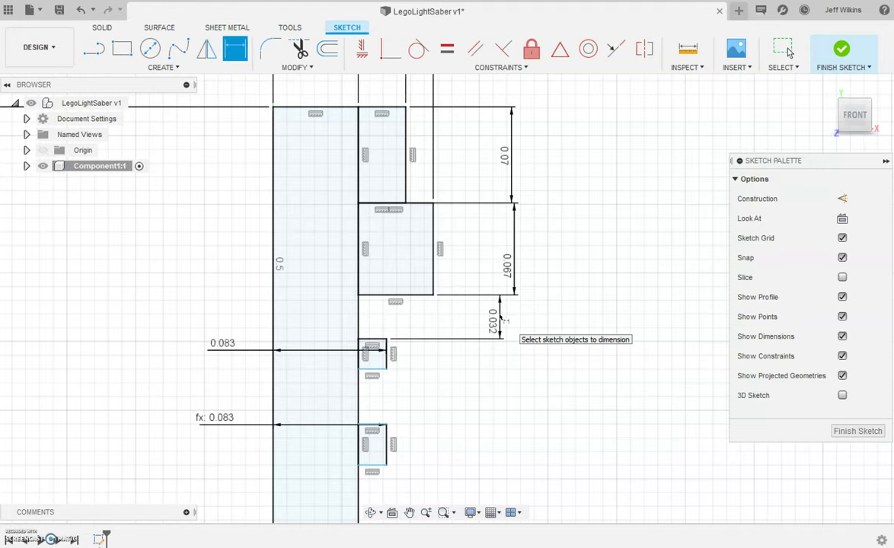
- Make the upper ring 0.026 tall and link the lower ring's height to it
{"action": "left_click", "coordinate": [386, 355]}
{"action": "left_click", "coordinate": [494, 358]}
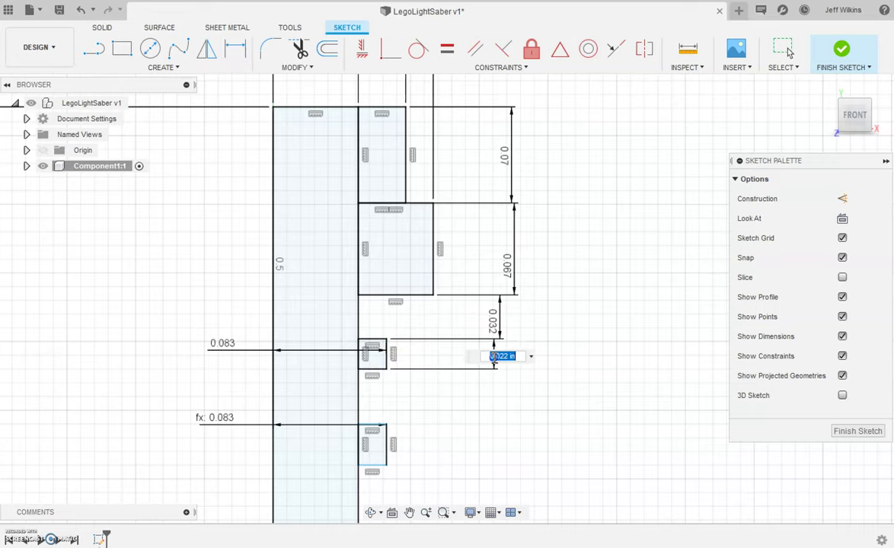
{"action": "type", "text": ".026"}
{"action": "key", "text": "Return"}
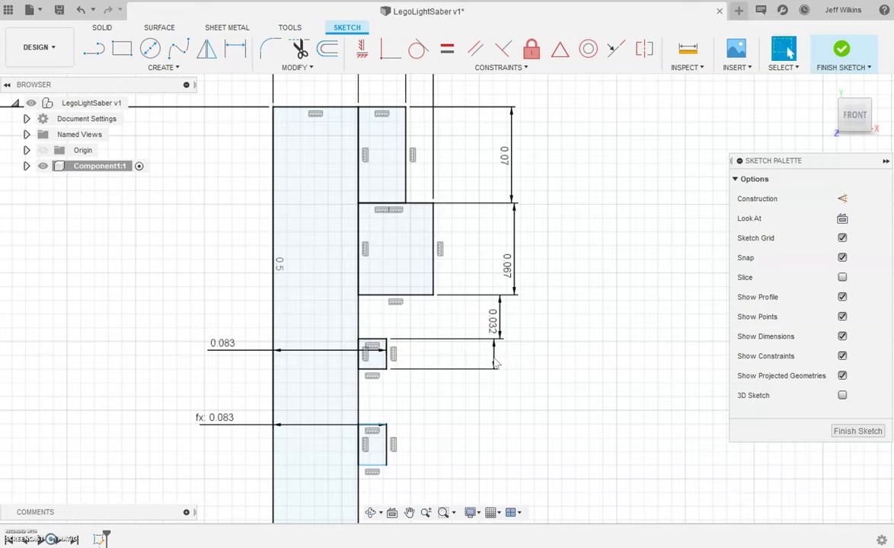
{"action": "left_click", "coordinate": [386, 445]}
{"action": "left_click", "coordinate": [491, 457]}
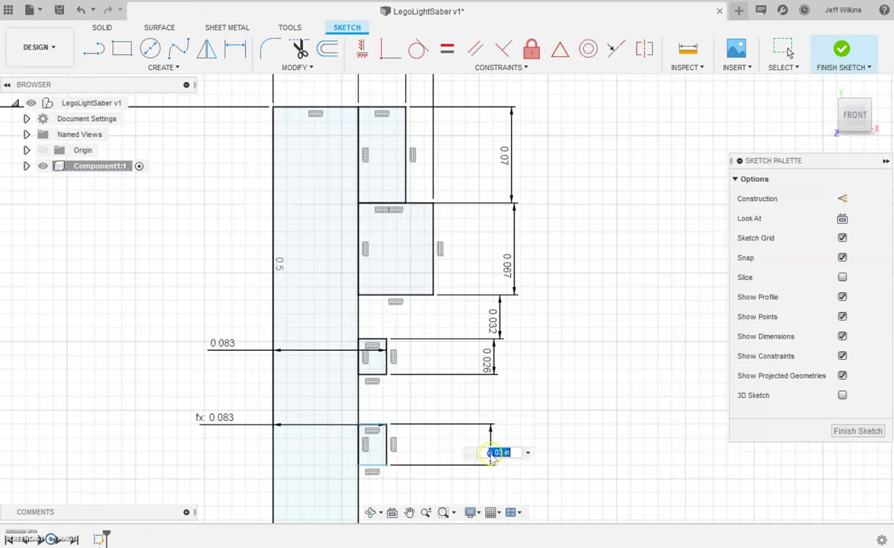
{"action": "left_click", "coordinate": [494, 369]}
{"action": "key", "text": "Return"}
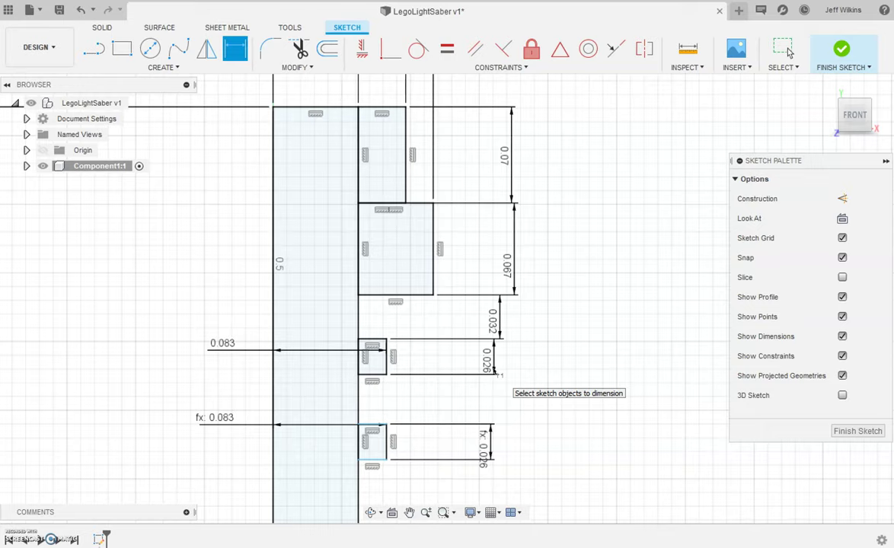
- Dimension the gap between the two rings to 0.032
{"action": "left_click", "coordinate": [373, 373]}
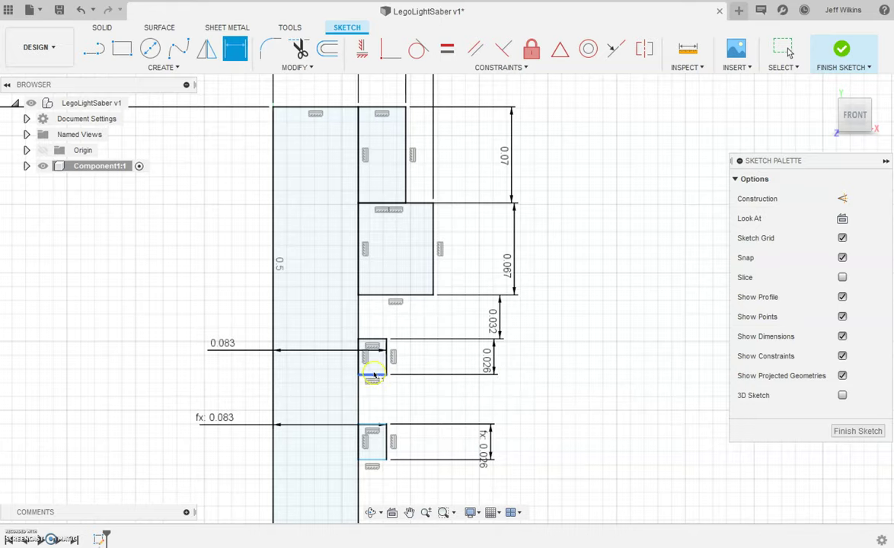
{"action": "left_click", "coordinate": [375, 424]}
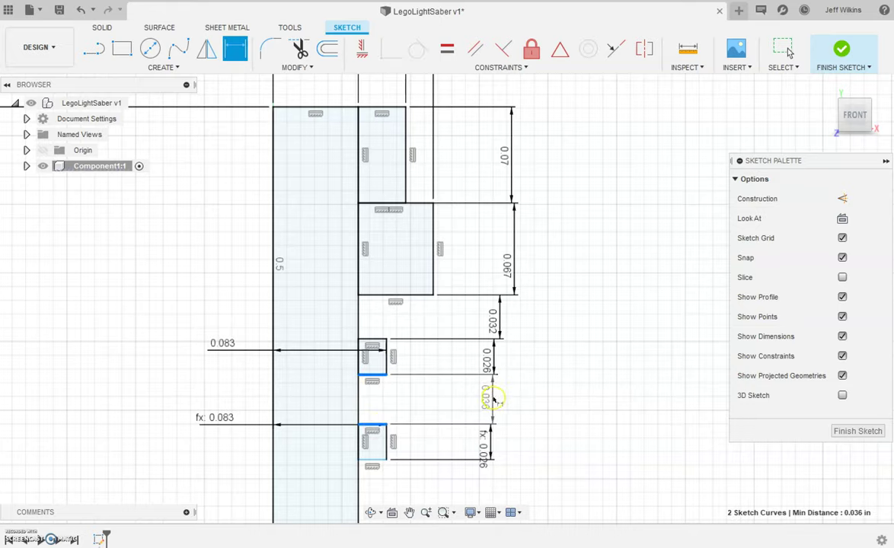
{"action": "left_click", "coordinate": [491, 397]}
{"action": "key", "text": "Return"}
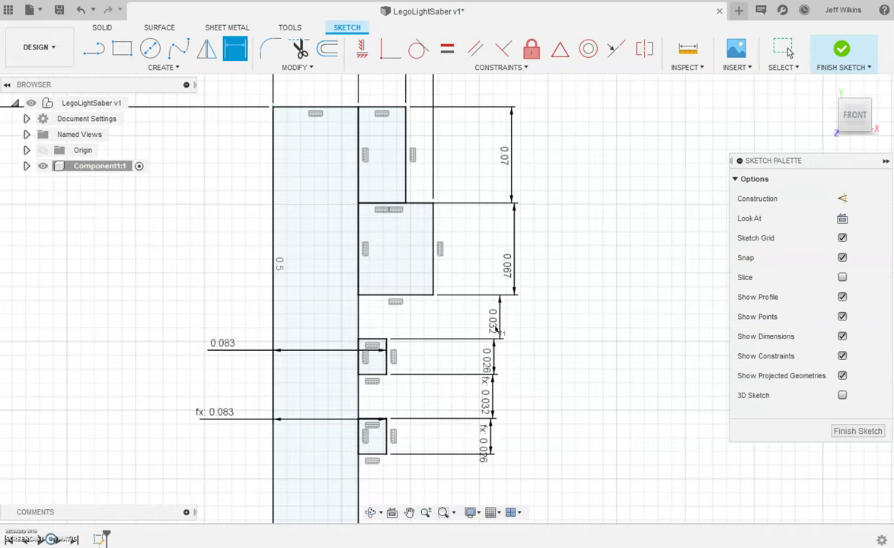
- Dimension the bottom block's height to 0.122
{"action": "scroll", "coordinate": [494, 392], "scroll_direction": "down", "scroll_amount": 3}
{"action": "scroll", "coordinate": [389, 319], "scroll_direction": "down", "scroll_amount": 2}
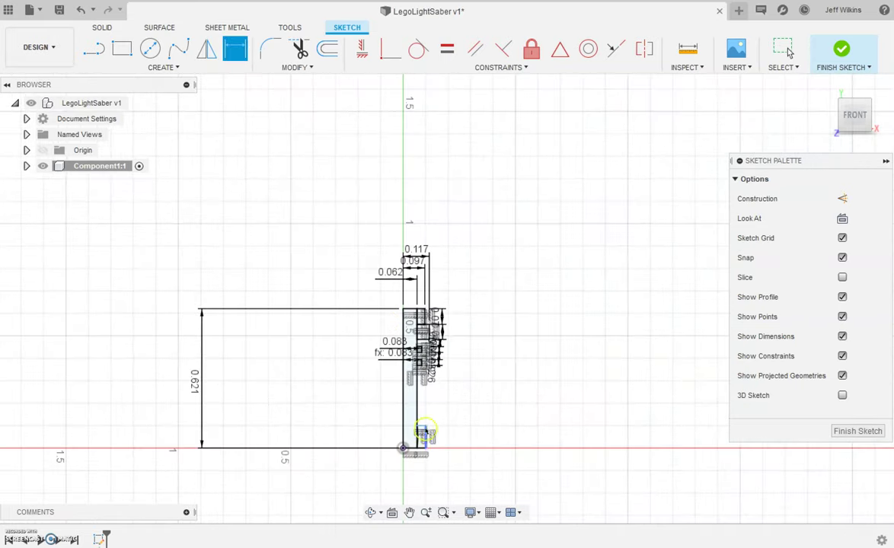
{"action": "scroll", "coordinate": [424, 429], "scroll_direction": "up", "scroll_amount": 5}
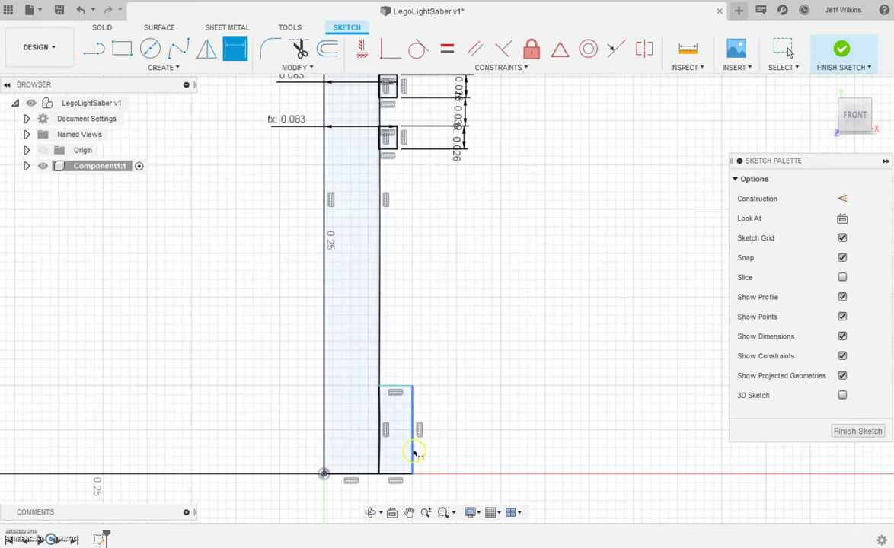
{"action": "left_click", "coordinate": [414, 451]}
{"action": "left_click", "coordinate": [498, 436]}
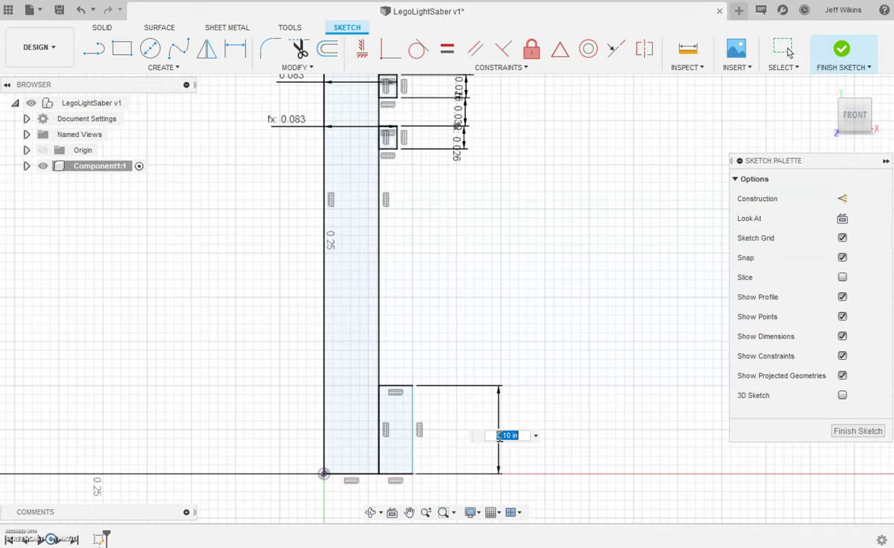
{"action": "type", "text": "0.122"}
{"action": "key", "text": "Return"}
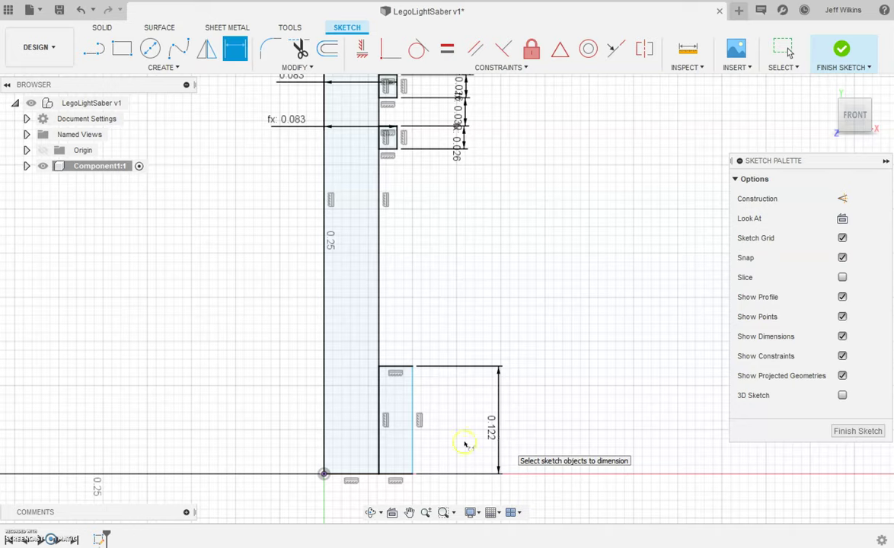
- Dimension the core half-width from the axis line to its right edge as 92/2 (0.096)
{"action": "left_click", "coordinate": [325, 463]}
{"action": "left_click", "coordinate": [387, 452]}
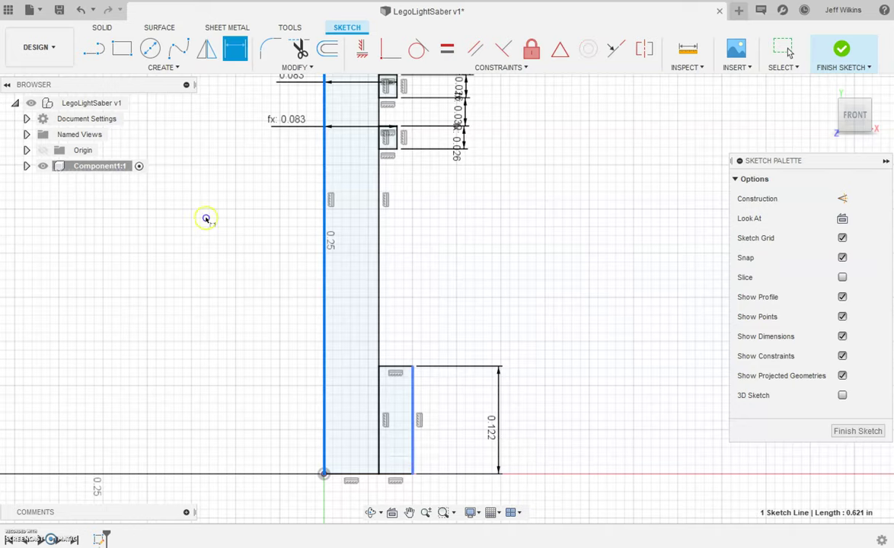
{"action": "left_click", "coordinate": [352, 501]}
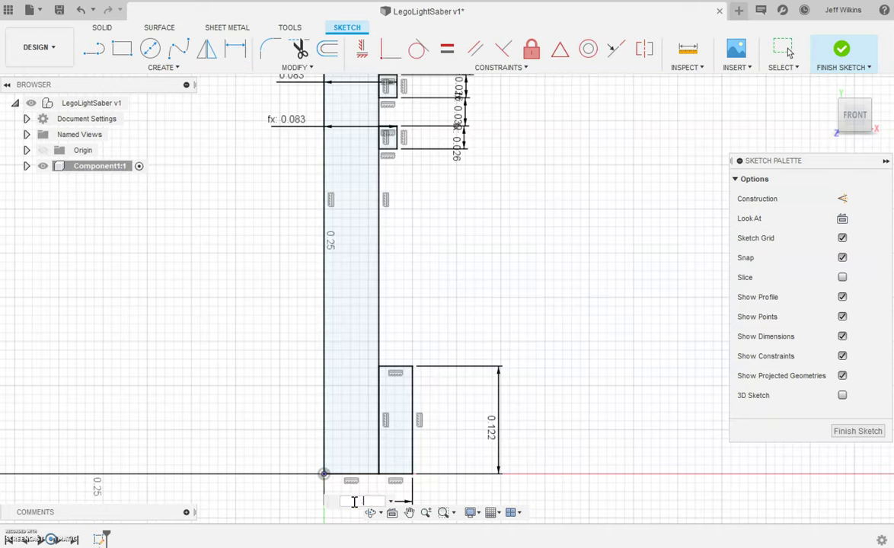
{"action": "type", "text": "92/2"}
{"action": "key", "text": "Return"}
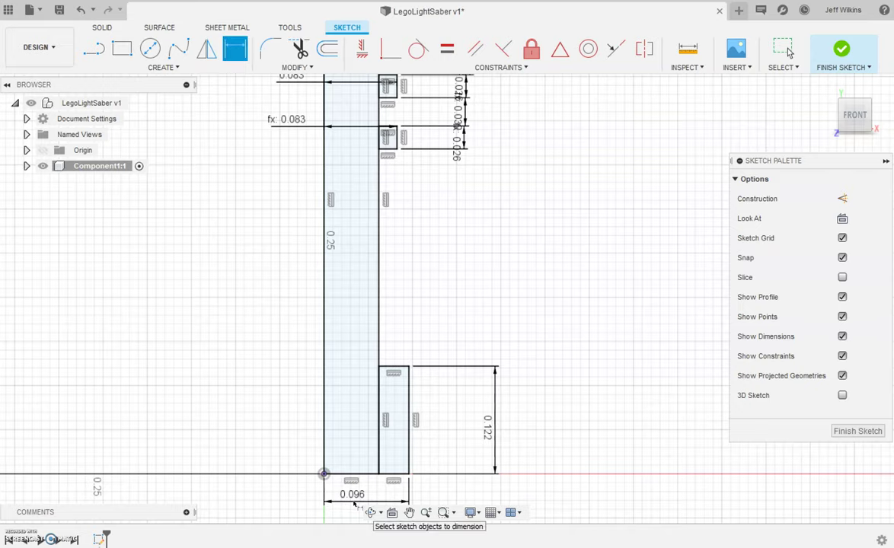
{"action": "scroll", "coordinate": [523, 425], "scroll_direction": "down", "scroll_amount": 4}
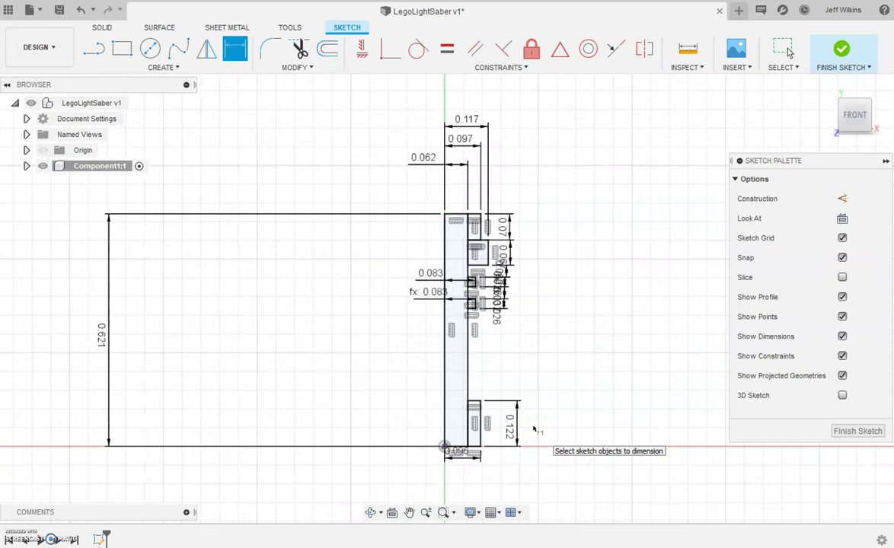
{"action": "scroll", "coordinate": [474, 462], "scroll_direction": "up", "scroll_amount": 3}
- Change the core half-width expression to 0.193/2 so it reads 0.097
{"action": "scroll", "coordinate": [472, 463], "scroll_direction": "down", "scroll_amount": 2}
{"action": "left_click", "coordinate": [473, 463]}
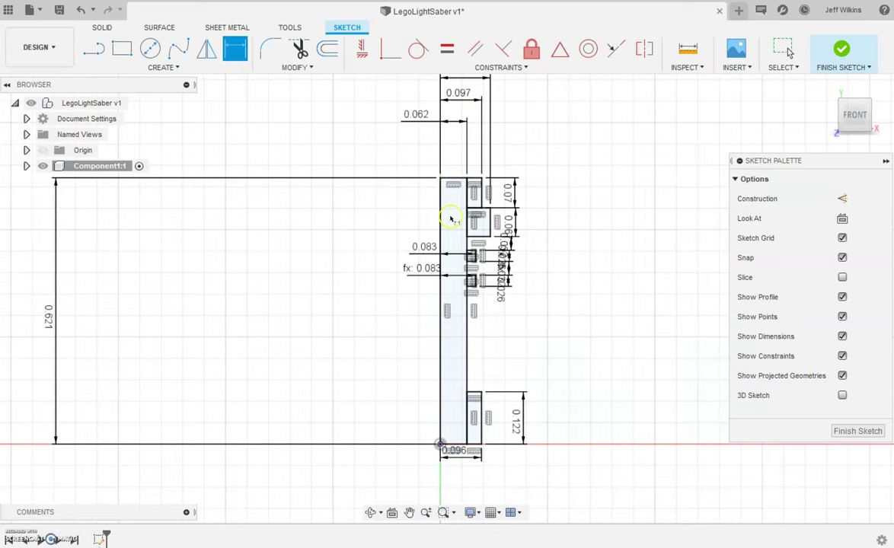
{"action": "double_click", "coordinate": [461, 451]}
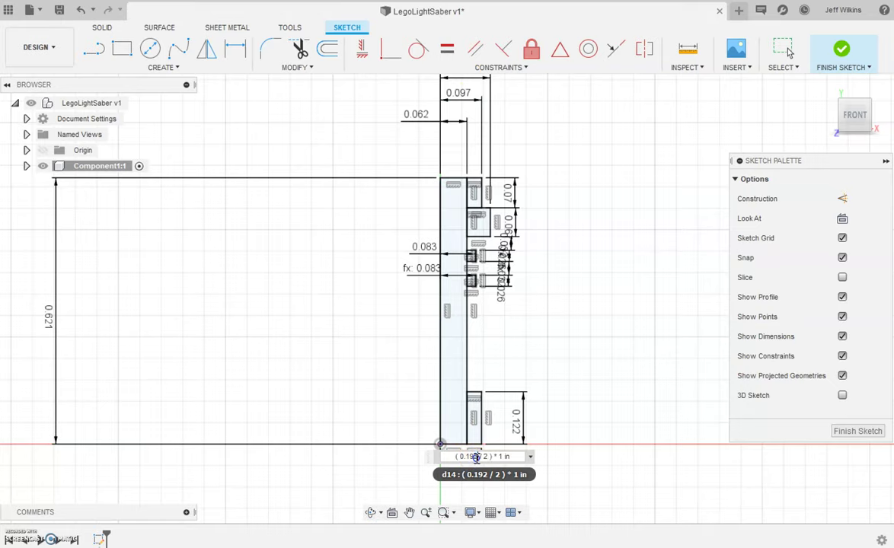
{"action": "key", "text": "Return"}
- Check the upper 0.097 width value, then finish the sketch
{"action": "scroll", "coordinate": [646, 364], "scroll_direction": "down", "scroll_amount": 2}
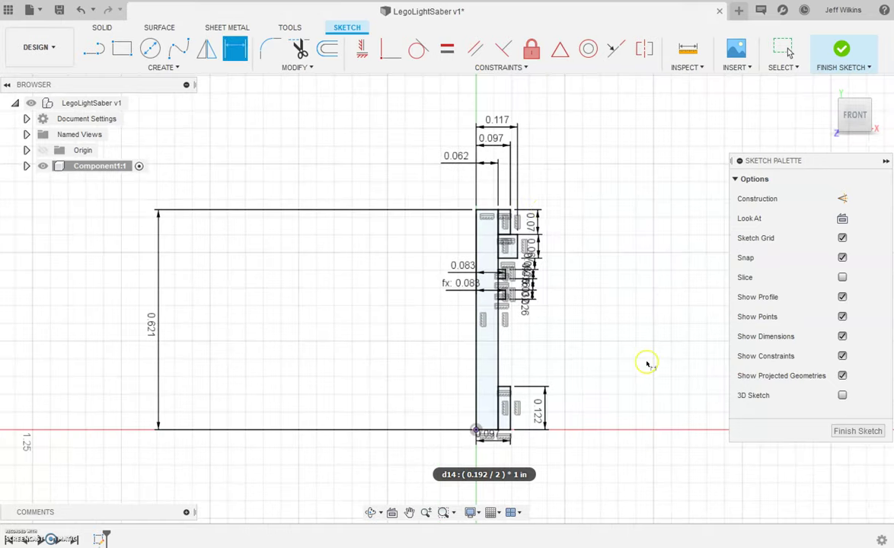
{"action": "double_click", "coordinate": [491, 138]}
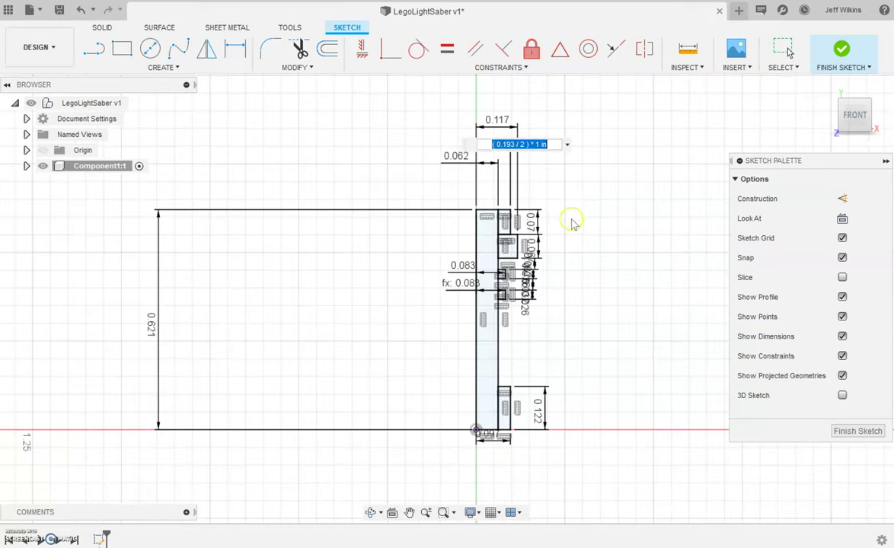
{"action": "key", "text": "Return"}
{"action": "scroll", "coordinate": [507, 381], "scroll_direction": "up", "scroll_amount": 1}
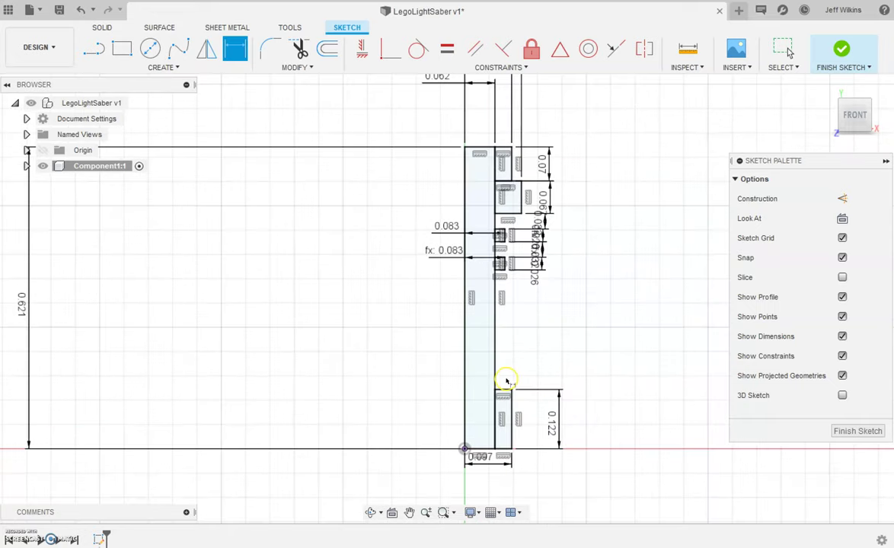
{"action": "scroll", "coordinate": [506, 380], "scroll_direction": "up", "scroll_amount": 2}
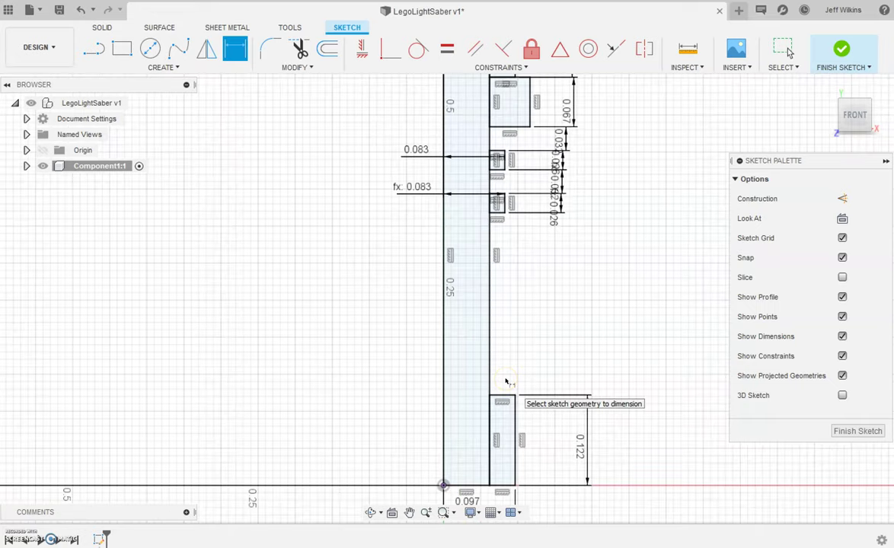
{"action": "scroll", "coordinate": [587, 386], "scroll_direction": "down", "scroll_amount": 1}
{"action": "scroll", "coordinate": [612, 354], "scroll_direction": "up", "scroll_amount": 1}
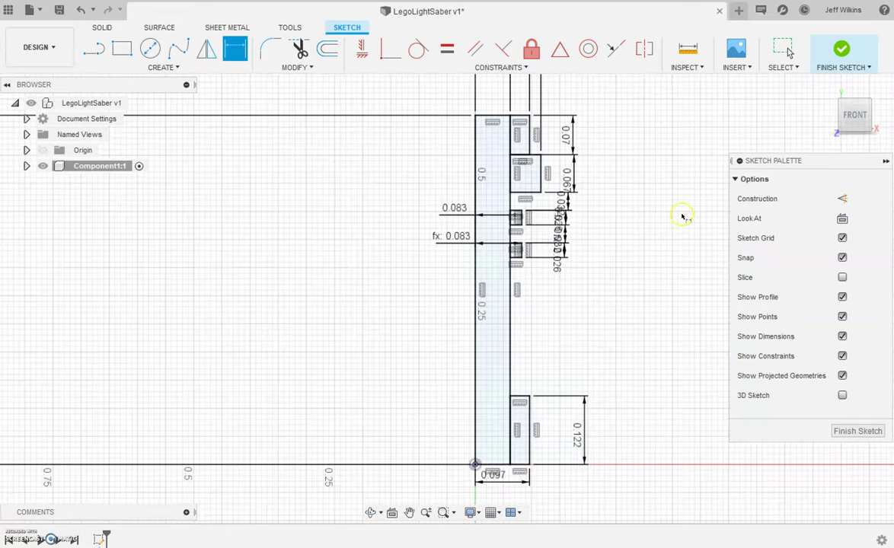
{"action": "left_click", "coordinate": [841, 50]}
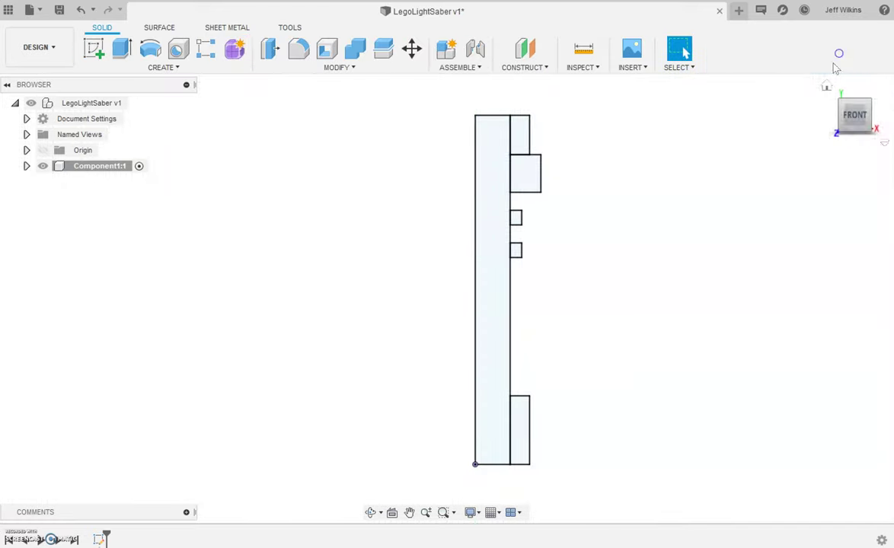
- Revolve all six hilt profiles 360° around the strip's left edge into one solid body
{"action": "left_click", "coordinate": [152, 52]}
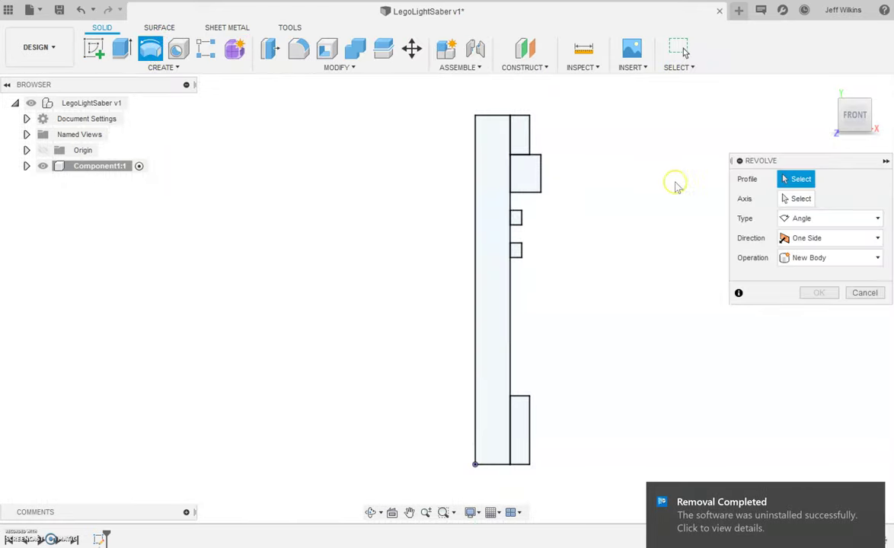
{"action": "left_click", "coordinate": [488, 206]}
{"action": "left_click", "coordinate": [520, 136]}
{"action": "left_click", "coordinate": [523, 169]}
{"action": "left_click", "coordinate": [516, 218]}
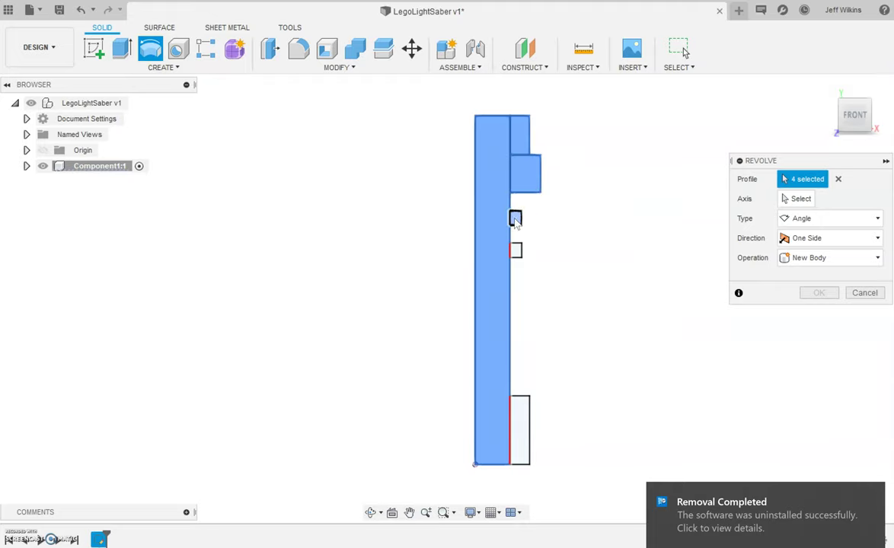
{"action": "left_click", "coordinate": [516, 250]}
{"action": "left_click", "coordinate": [522, 413]}
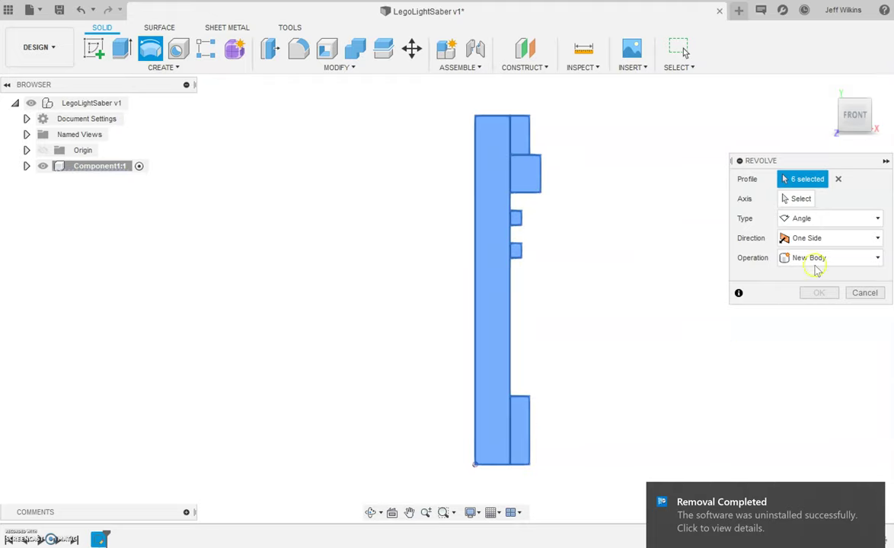
{"action": "left_click", "coordinate": [796, 199]}
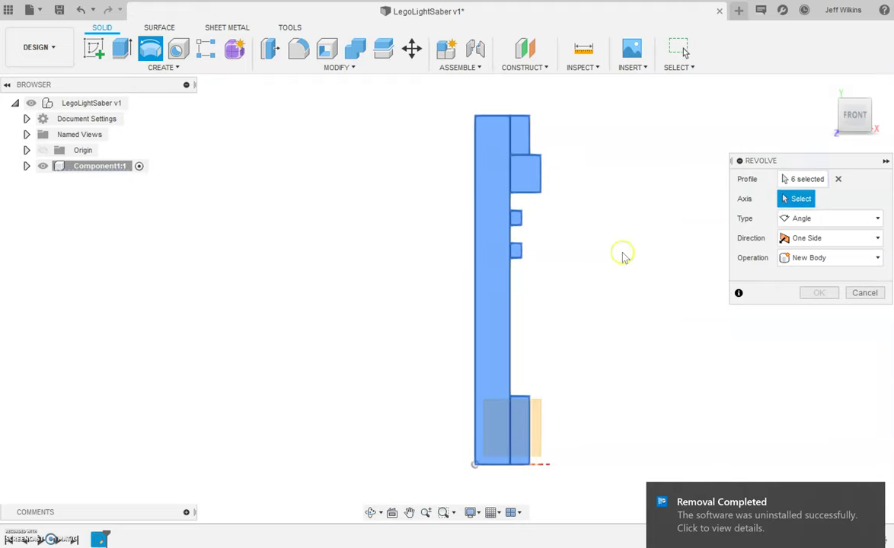
{"action": "left_click", "coordinate": [517, 320]}
{"action": "left_click", "coordinate": [818, 312]}
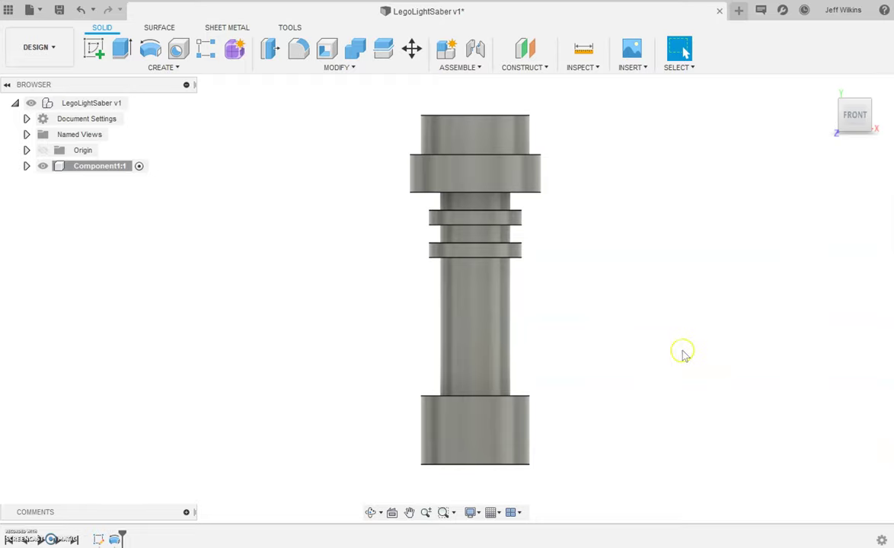
{"action": "scroll", "coordinate": [682, 354], "scroll_direction": "down", "scroll_amount": 2}
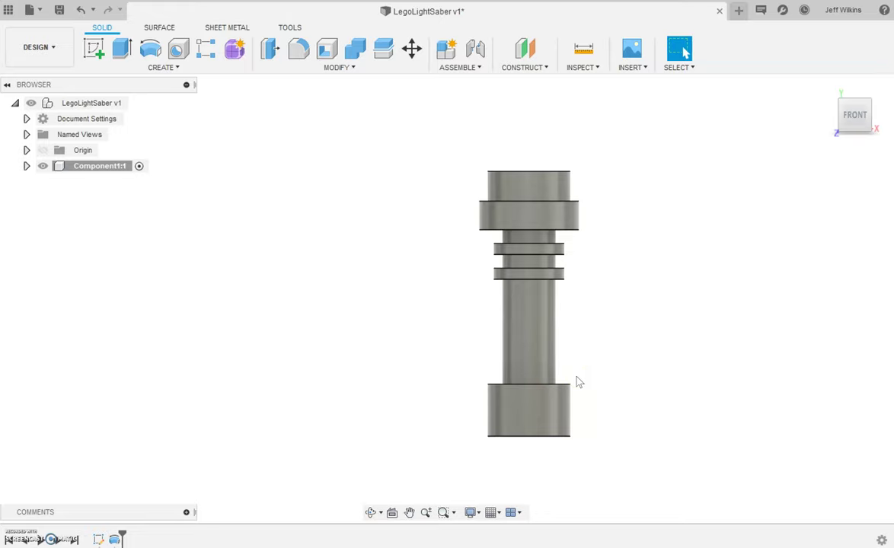
- Fillet the edge where the thin shaft meets the bottom cylinder with a 0.025 in radius
{"action": "left_click", "coordinate": [548, 392]}
{"action": "left_click", "coordinate": [581, 373]}
{"action": "mouse_move", "coordinate": [854, 110]}
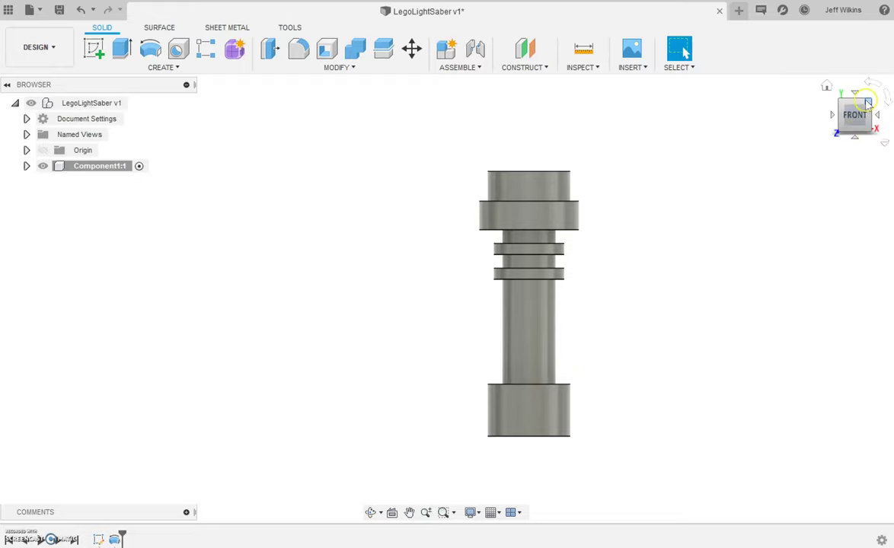
{"action": "left_click_drag", "start_coordinate": [868, 102], "coordinate": [858, 111]}
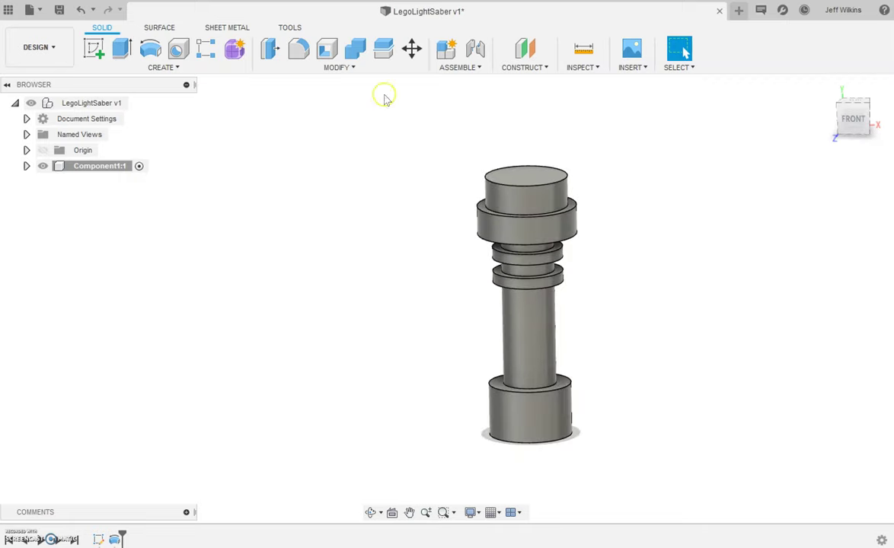
{"action": "left_click", "coordinate": [298, 49]}
{"action": "left_click", "coordinate": [525, 383]}
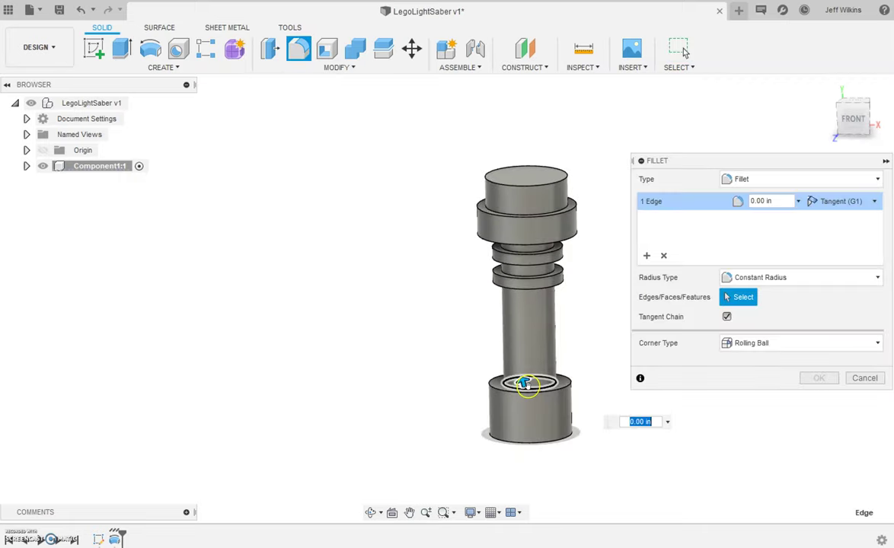
{"action": "left_click_drag", "start_coordinate": [524, 383], "coordinate": [520, 380]}
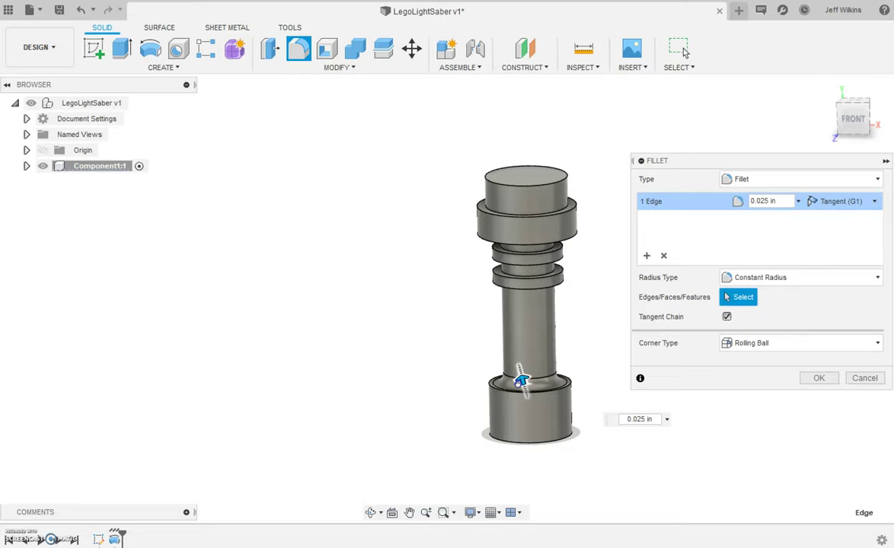
{"action": "left_click", "coordinate": [816, 378]}
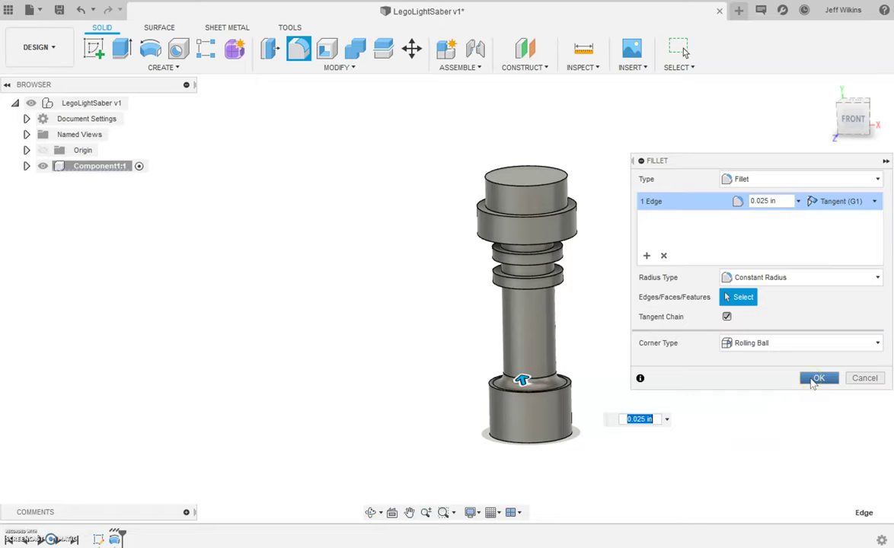
{"action": "left_click", "coordinate": [815, 380]}
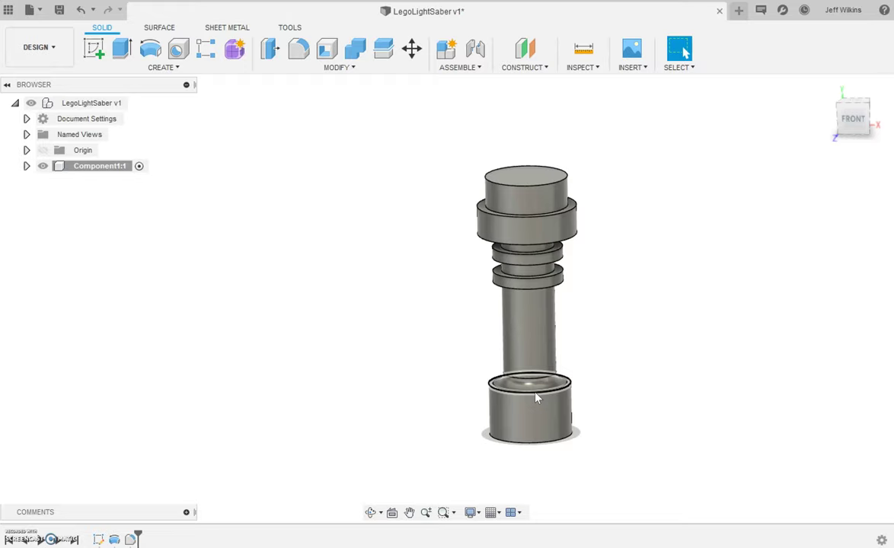
- Inspect the bottom cylinder's top face, then begin a new sketch with the origin planes showing
{"action": "left_click", "coordinate": [610, 396]}
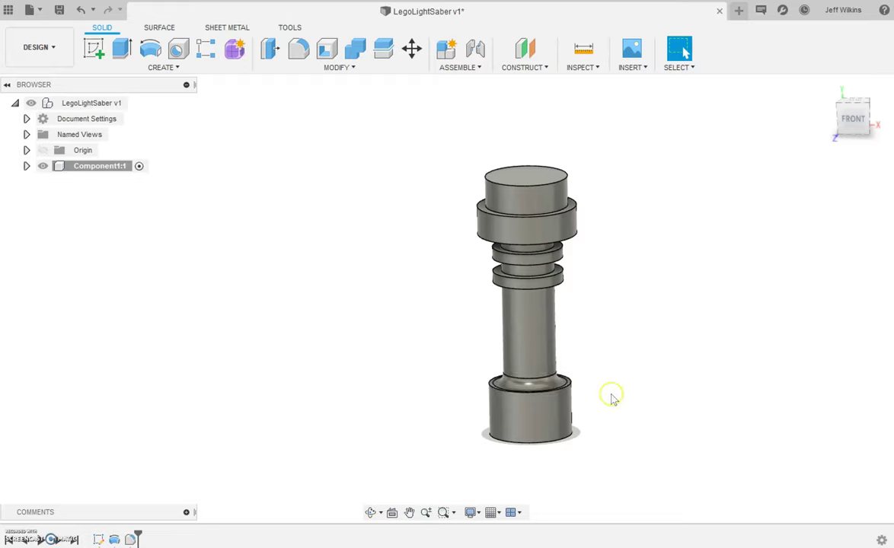
{"action": "left_click", "coordinate": [531, 396]}
{"action": "left_click", "coordinate": [546, 405]}
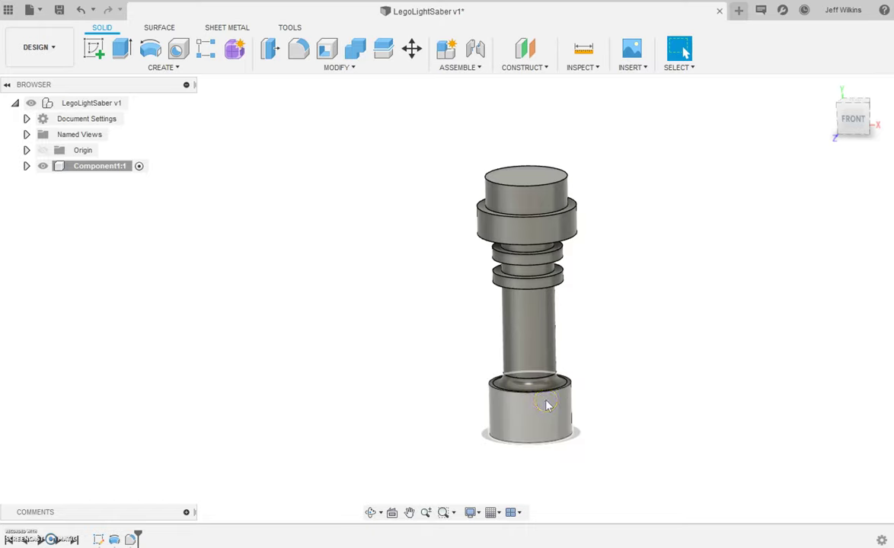
{"action": "left_click", "coordinate": [463, 319]}
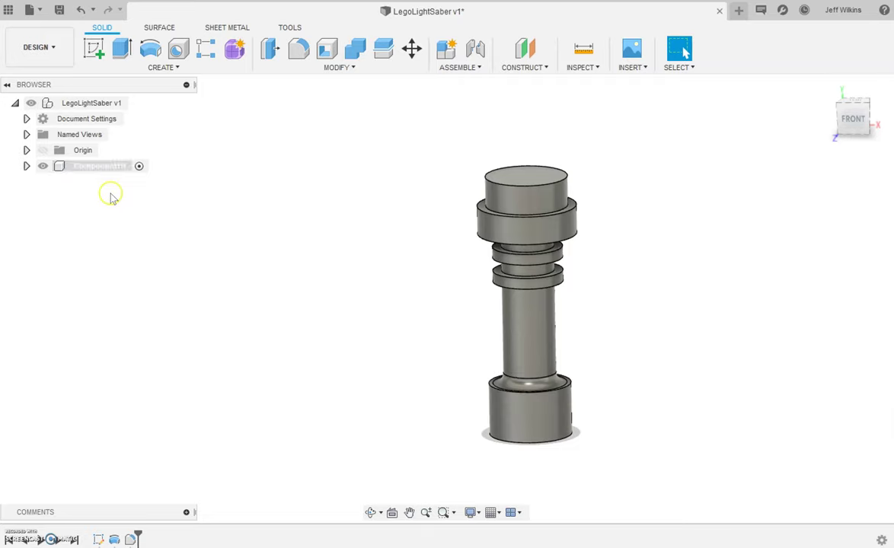
{"action": "left_click", "coordinate": [95, 50]}
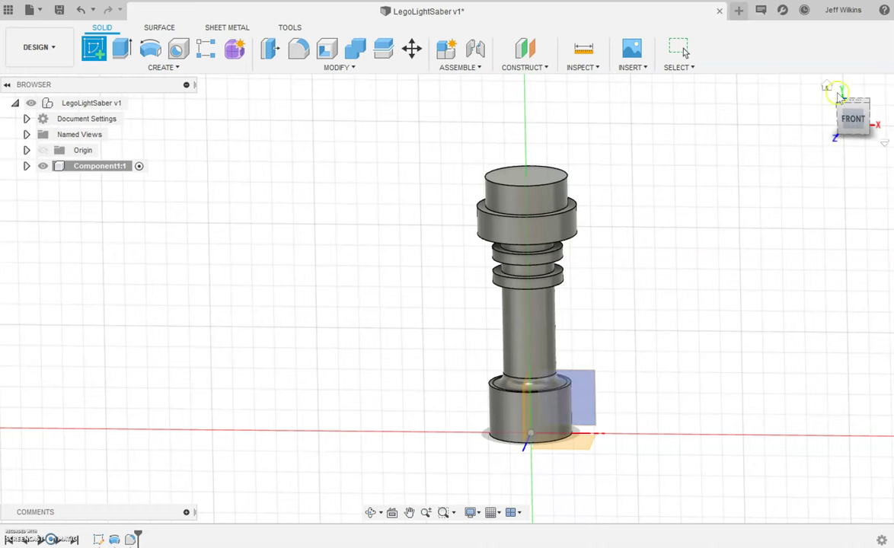
- From the home view, start a sketch on the front origin plane and draw a rectangle over the lower hilt
{"action": "left_click", "coordinate": [829, 88]}
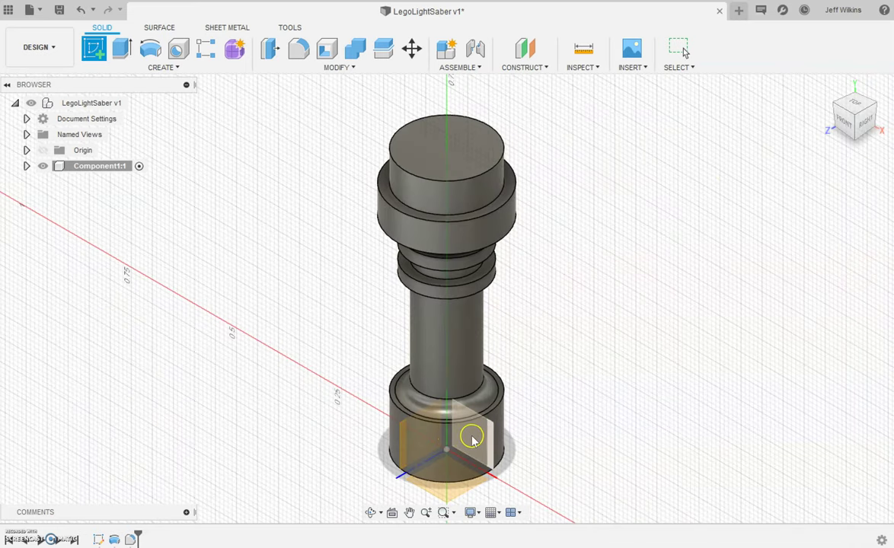
{"action": "left_click", "coordinate": [481, 440]}
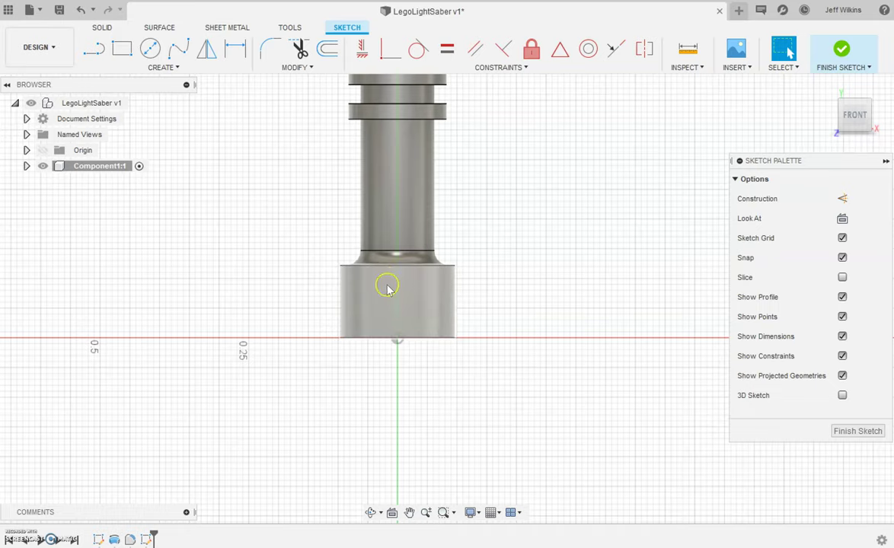
{"action": "left_click", "coordinate": [122, 48]}
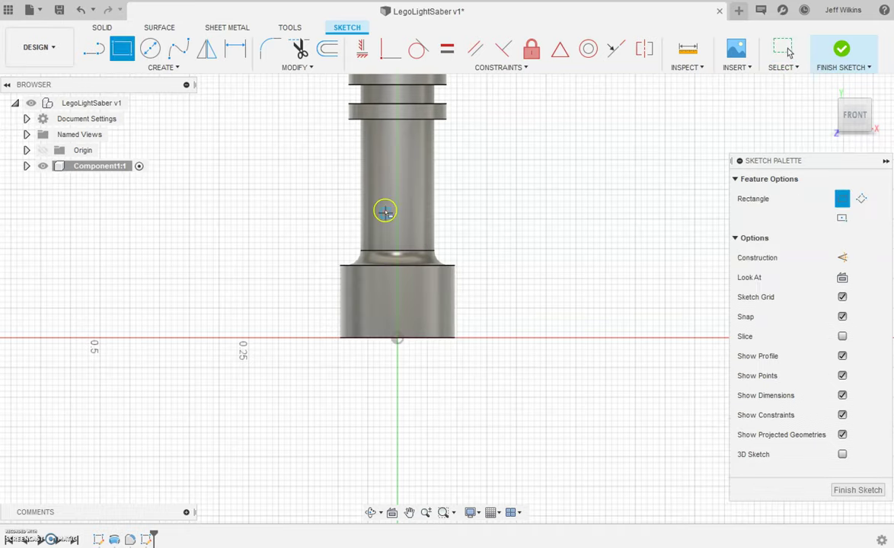
{"action": "left_click", "coordinate": [388, 233]}
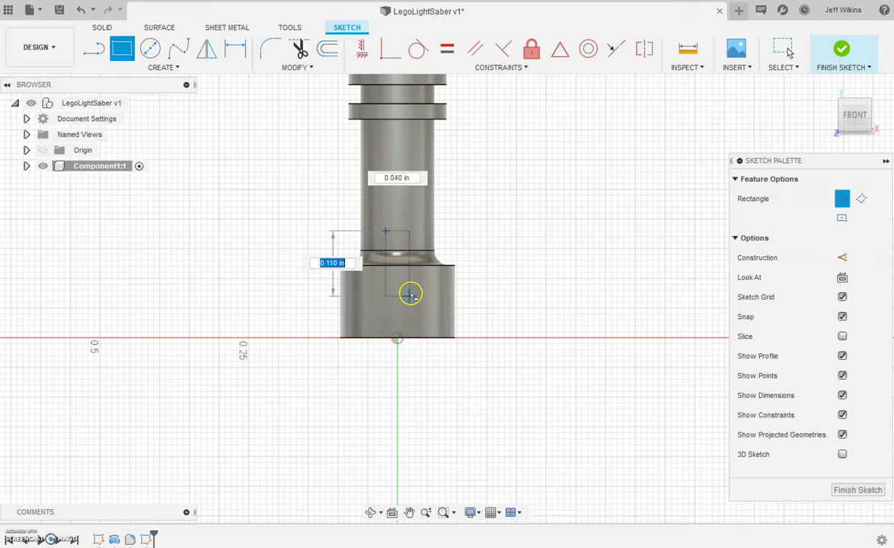
{"action": "key", "text": "Escape"}
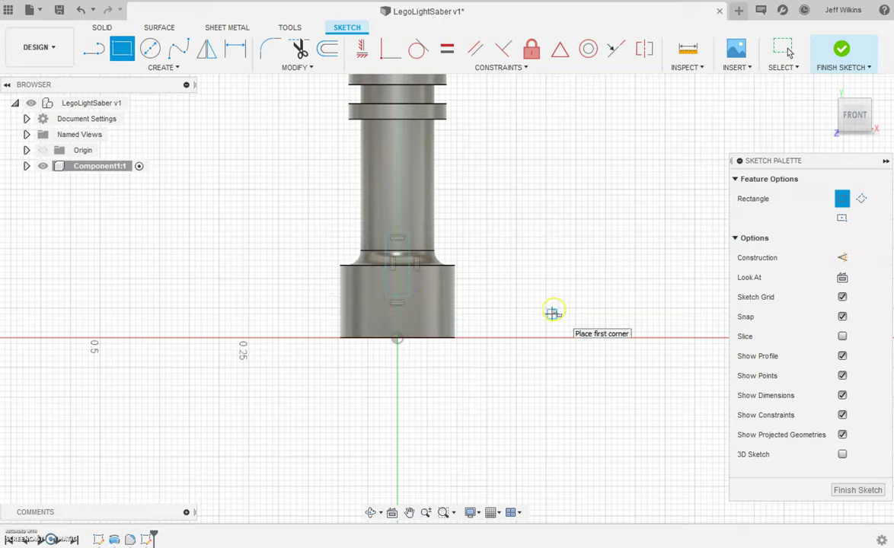
{"action": "key", "text": "Escape"}
- Dimension the rectangle 0.053 wide and 0.093 tall, then pick its bottom line and the base edge
{"action": "key", "text": "d"}
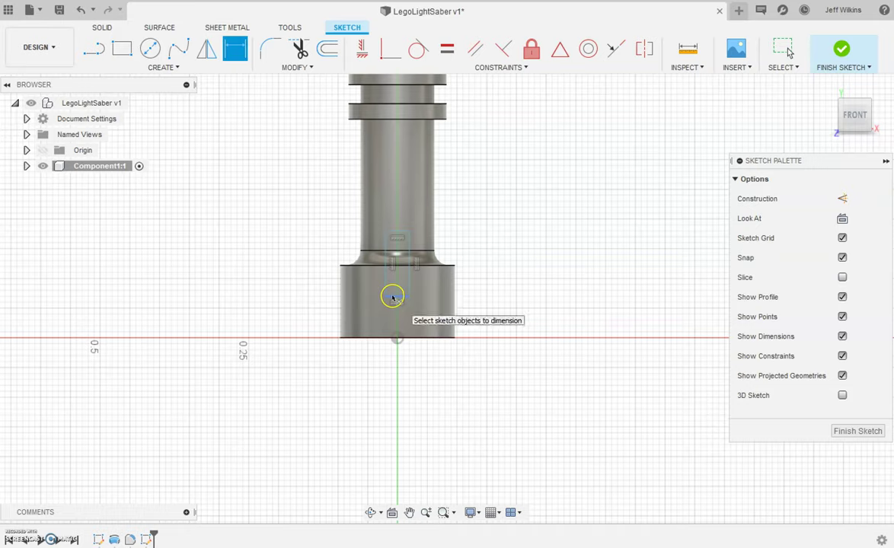
{"action": "left_click", "coordinate": [392, 297]}
{"action": "left_click", "coordinate": [256, 306]}
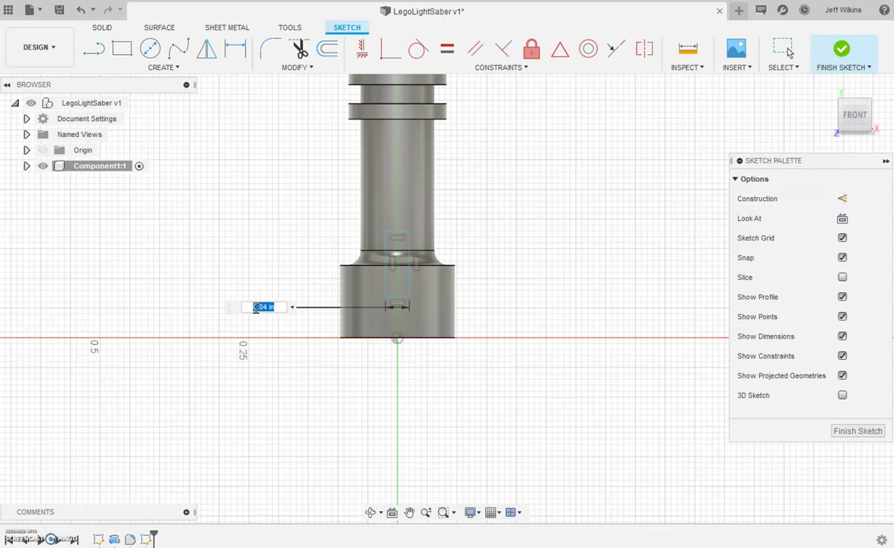
{"action": "type", "text": "0.053"}
{"action": "key", "text": "Return"}
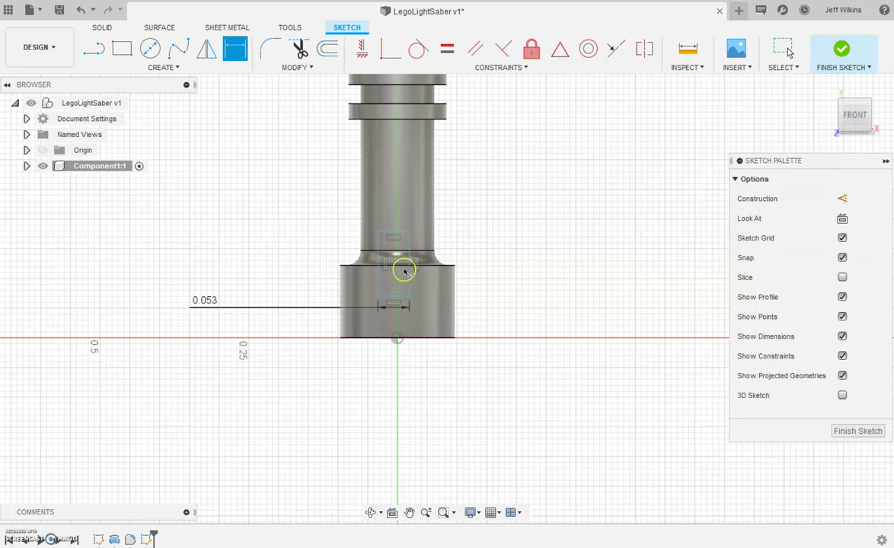
{"action": "left_click", "coordinate": [411, 268]}
{"action": "left_click", "coordinate": [512, 262]}
{"action": "type", "text": "0"}
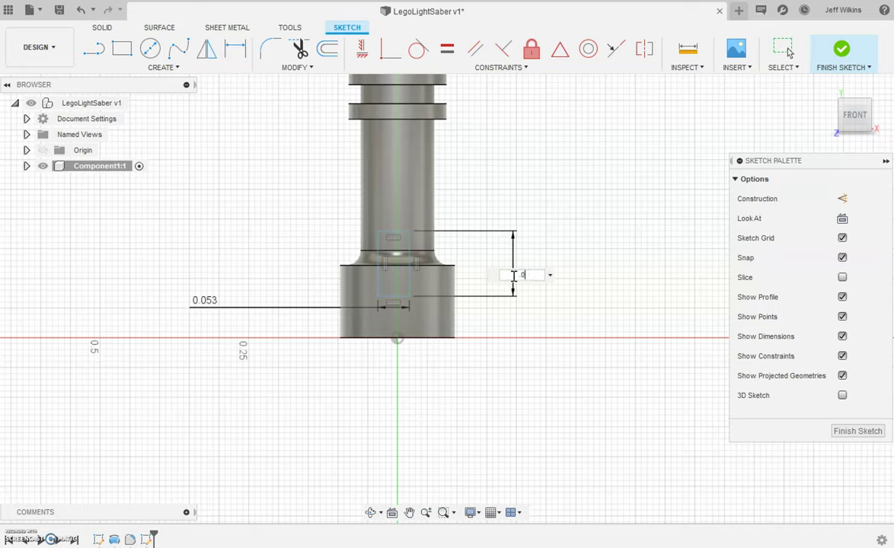
{"action": "type", "text": ".053"}
{"action": "key", "text": "Return"}
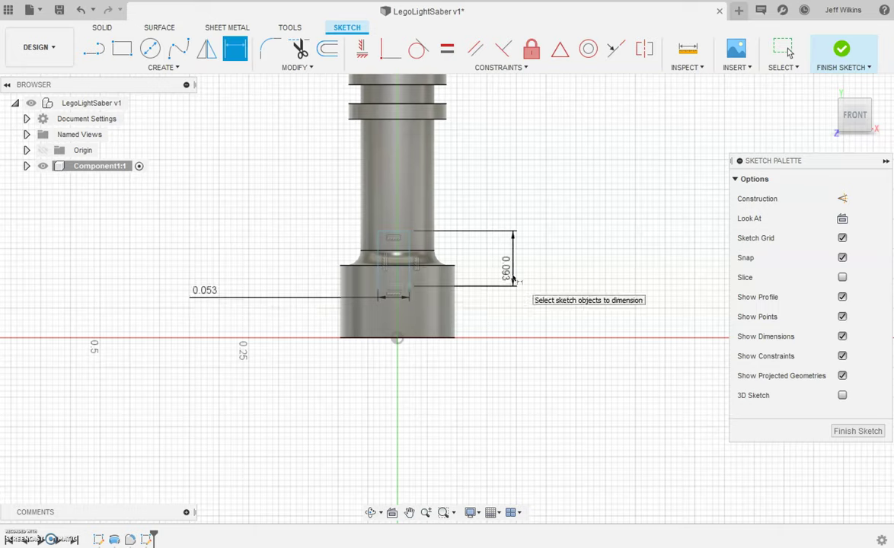
{"action": "left_click", "coordinate": [392, 286]}
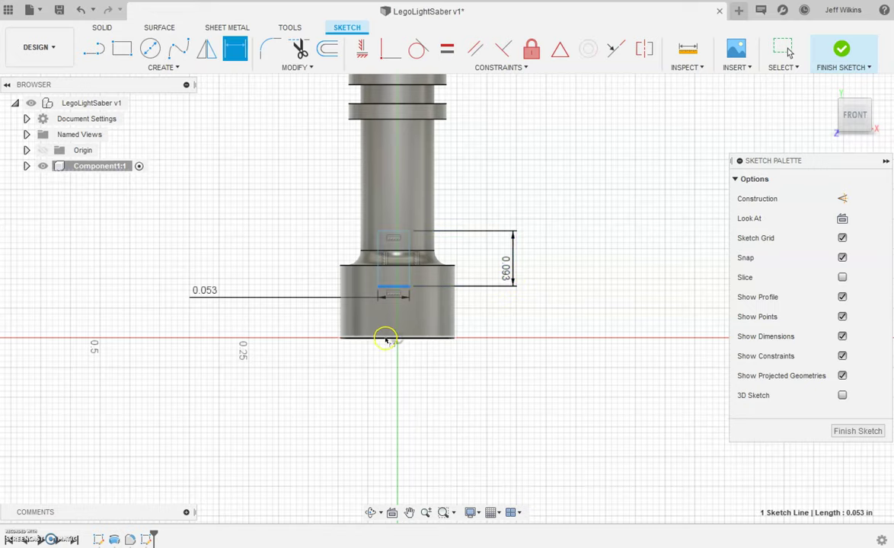
{"action": "left_click", "coordinate": [387, 337]}
- Place the rectangle 0.066 above the base and draw a vertical construction line up from the origin
{"action": "left_click", "coordinate": [506, 312]}
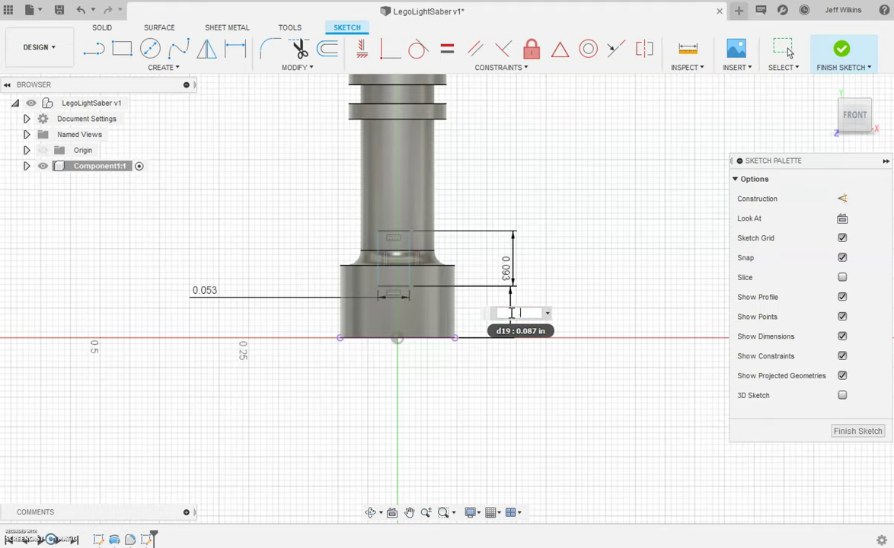
{"action": "left_click", "coordinate": [485, 316]}
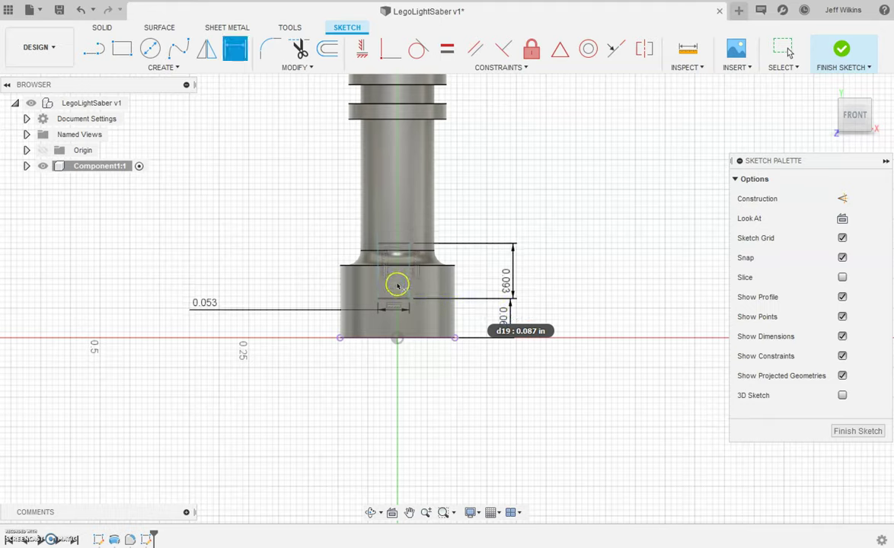
{"action": "scroll", "coordinate": [396, 290], "scroll_direction": "up", "scroll_amount": 5}
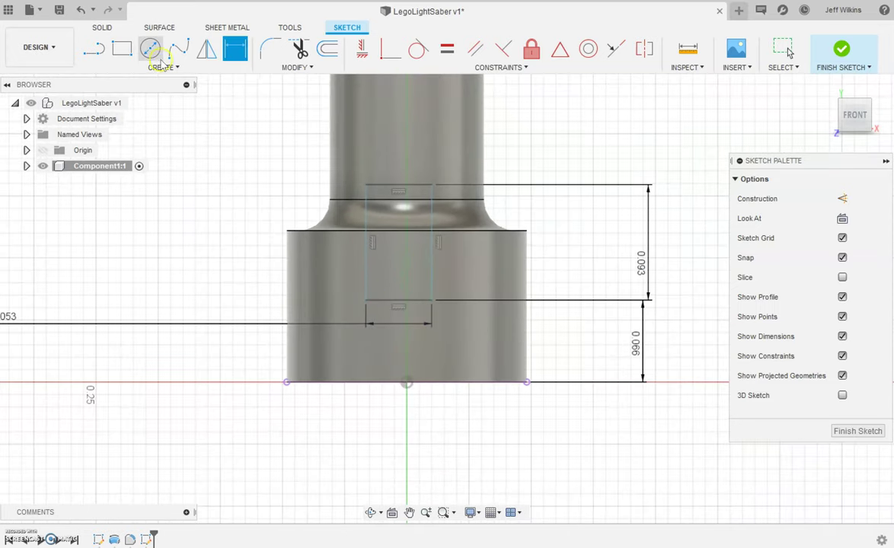
{"action": "left_click", "coordinate": [94, 48]}
{"action": "key", "text": "x"}
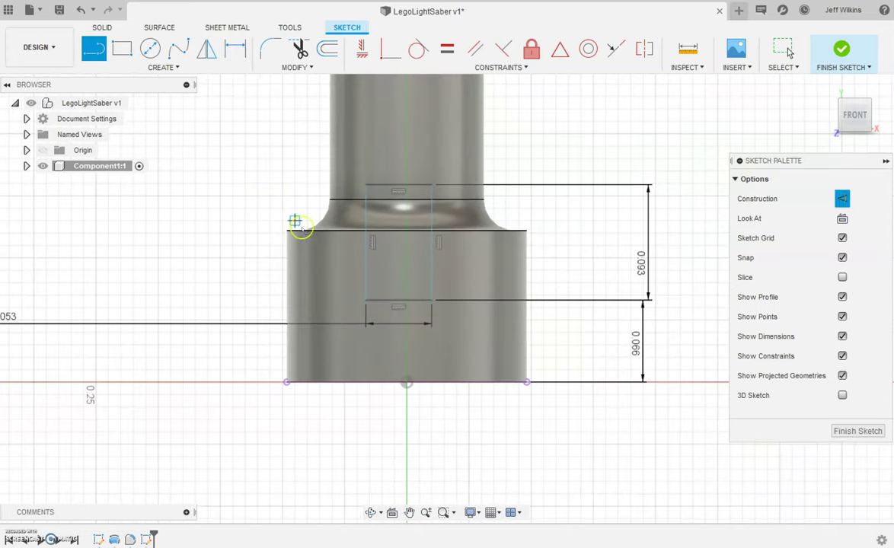
{"action": "left_click", "coordinate": [406, 381]}
{"action": "left_click", "coordinate": [406, 145]}
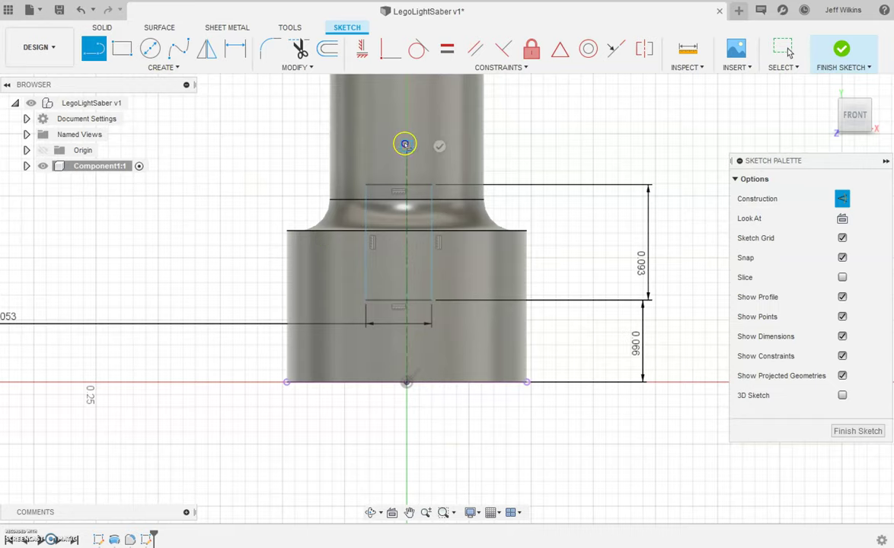
{"action": "key", "text": "Escape"}
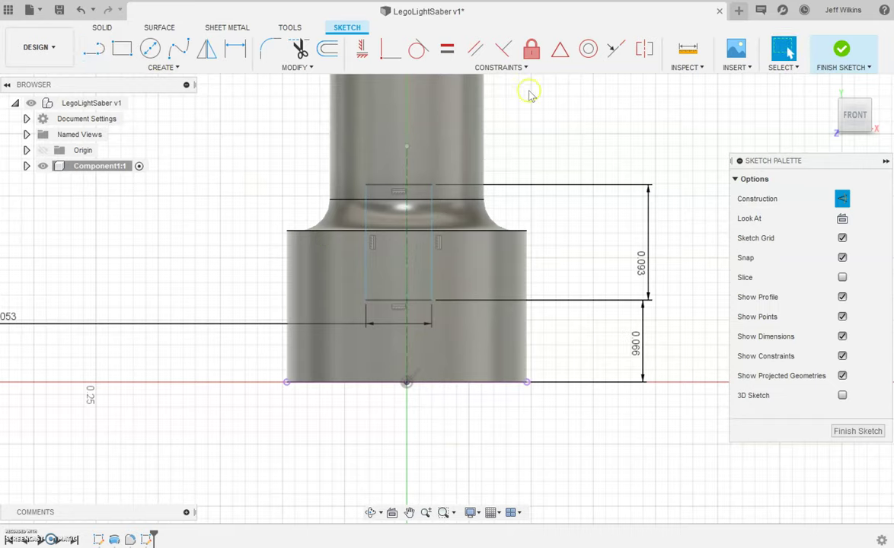
- Make the rectangle's sides symmetric about the construction line and finish the sketch
{"action": "left_click", "coordinate": [644, 49]}
{"action": "left_click", "coordinate": [364, 272]}
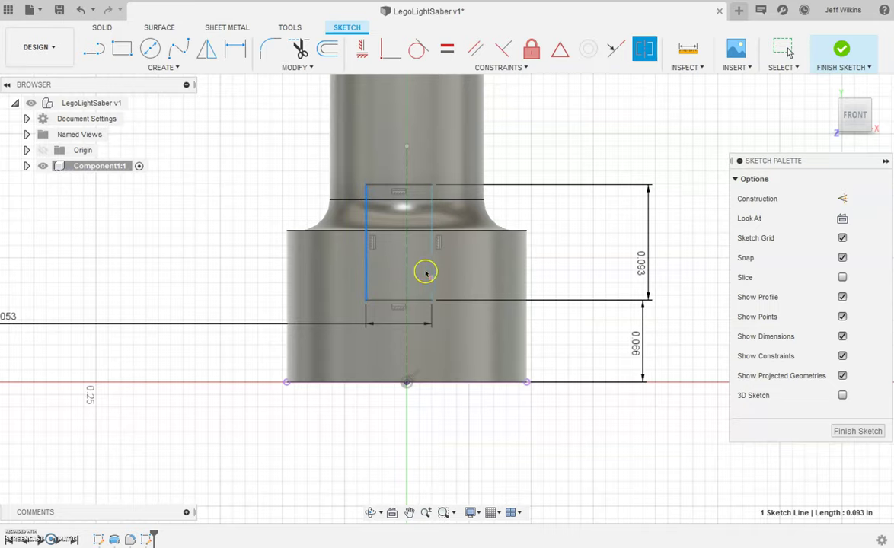
{"action": "left_click", "coordinate": [431, 271]}
{"action": "left_click", "coordinate": [407, 262]}
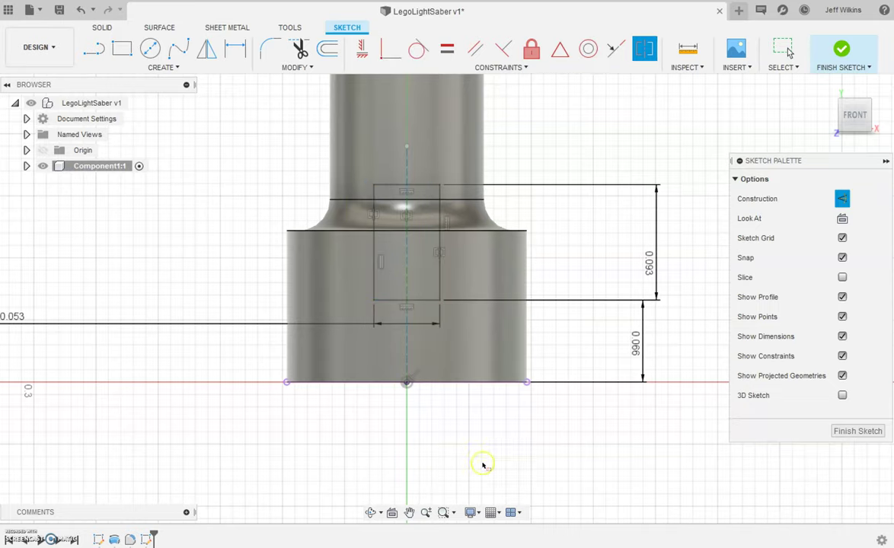
{"action": "scroll", "coordinate": [489, 474], "scroll_direction": "down", "scroll_amount": 2}
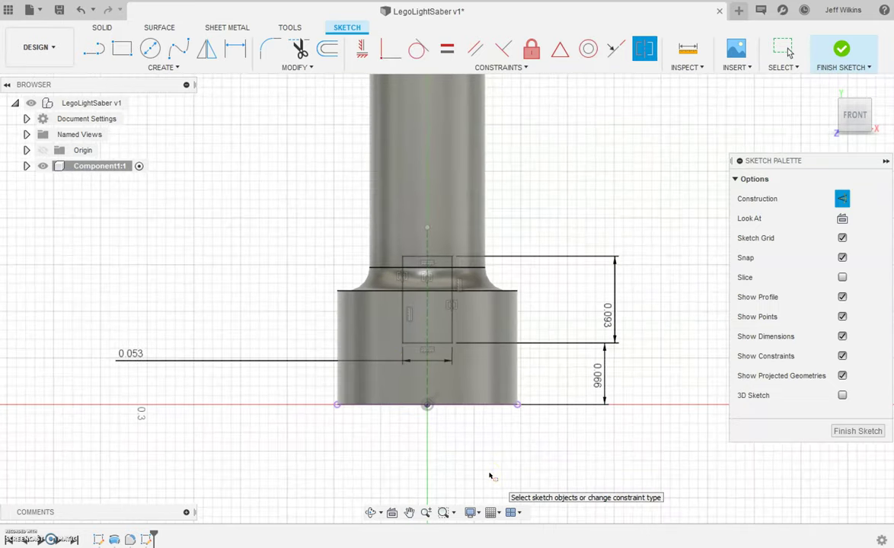
{"action": "key", "text": "Escape"}
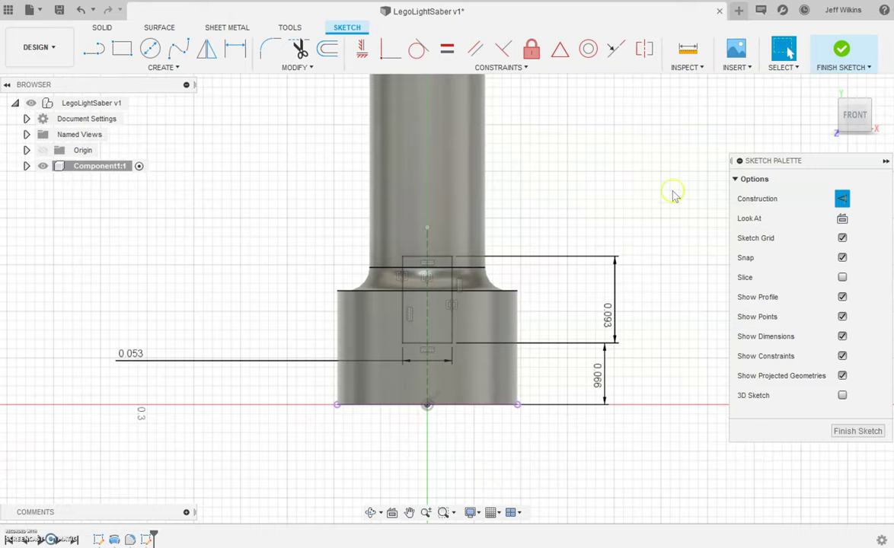
{"action": "left_click", "coordinate": [839, 57]}
- Extrude the rectangle .229/2 in as a Join, adding a small block to the hilt's base
{"action": "left_click", "coordinate": [122, 48]}
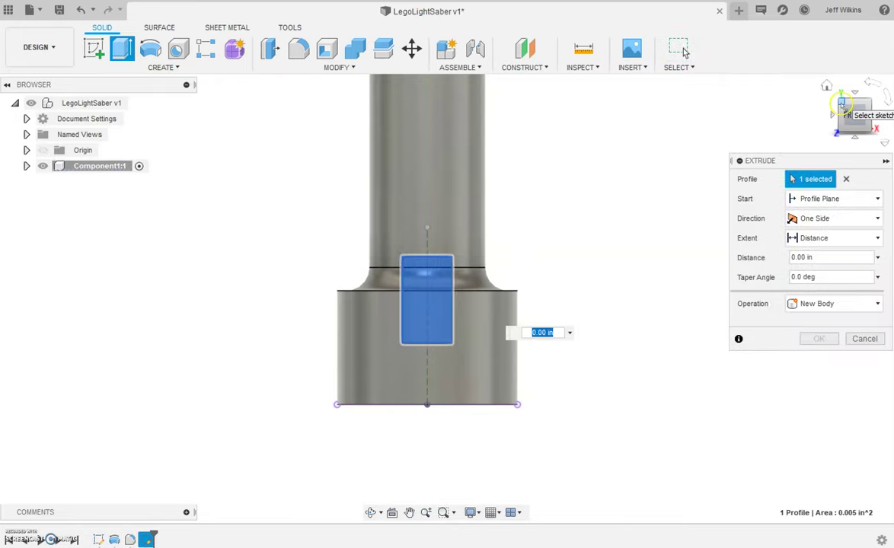
{"action": "left_click", "coordinate": [828, 88]}
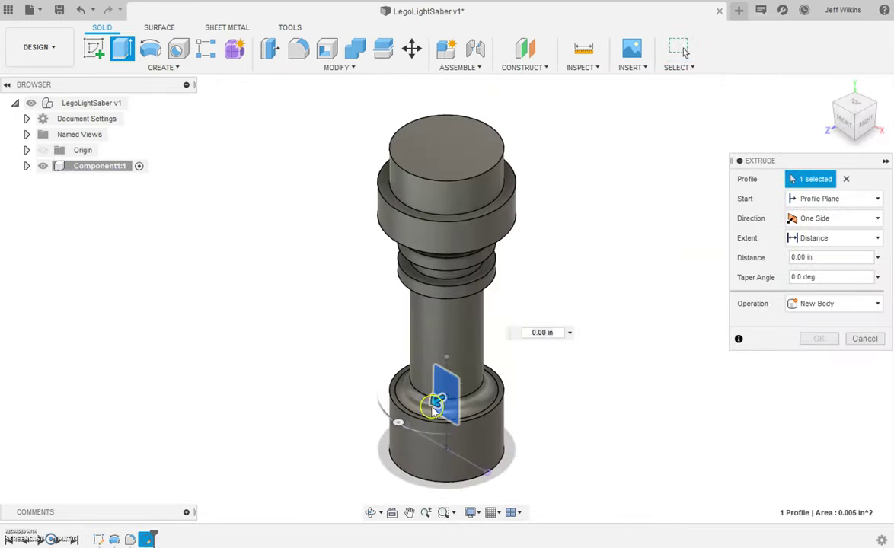
{"action": "left_click_drag", "start_coordinate": [436, 401], "coordinate": [385, 428]}
{"action": "left_click", "coordinate": [569, 463]}
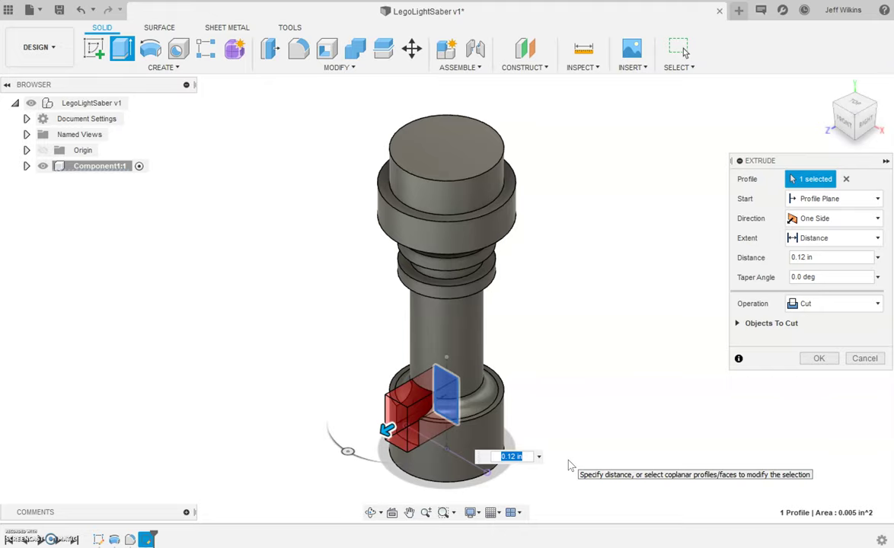
{"action": "type", "text": ".229/2"}
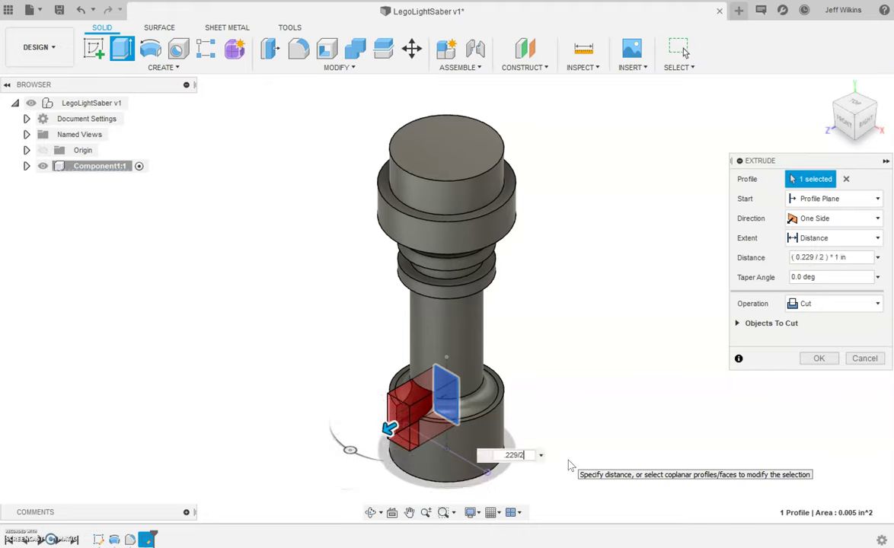
{"action": "left_click", "coordinate": [806, 304]}
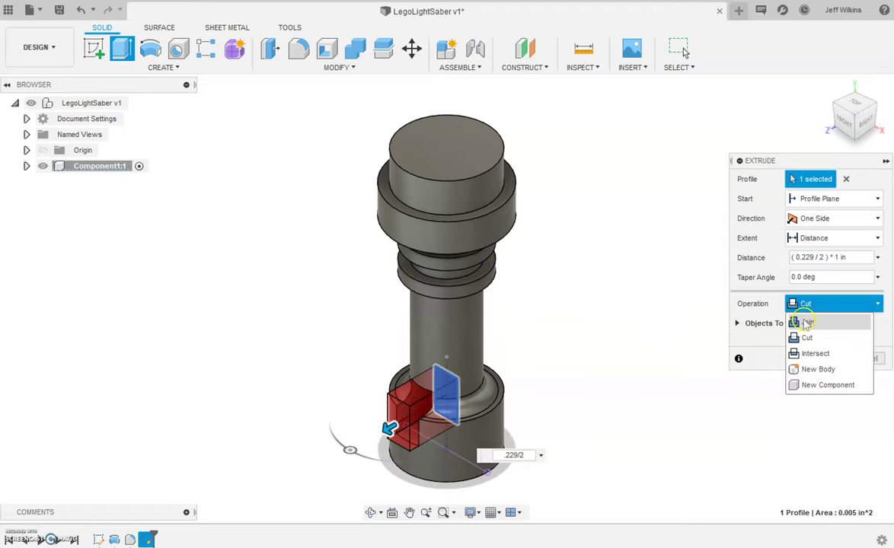
{"action": "left_click", "coordinate": [806, 323]}
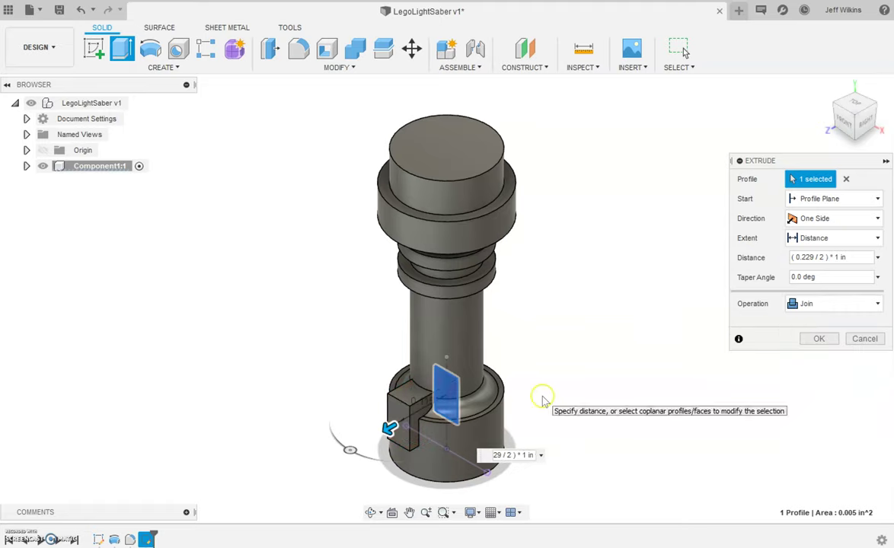
{"action": "left_click", "coordinate": [820, 340]}
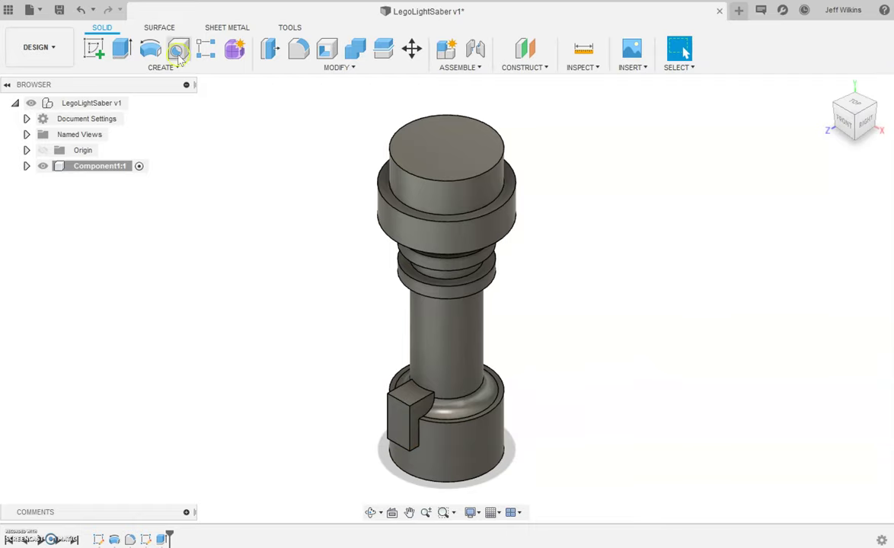
{"action": "left_click", "coordinate": [335, 68]}
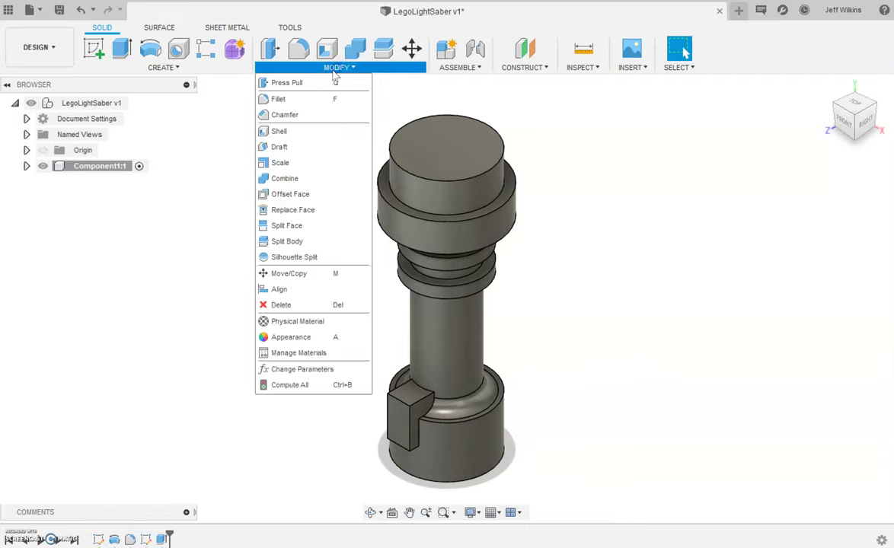
{"action": "left_click", "coordinate": [287, 113]}
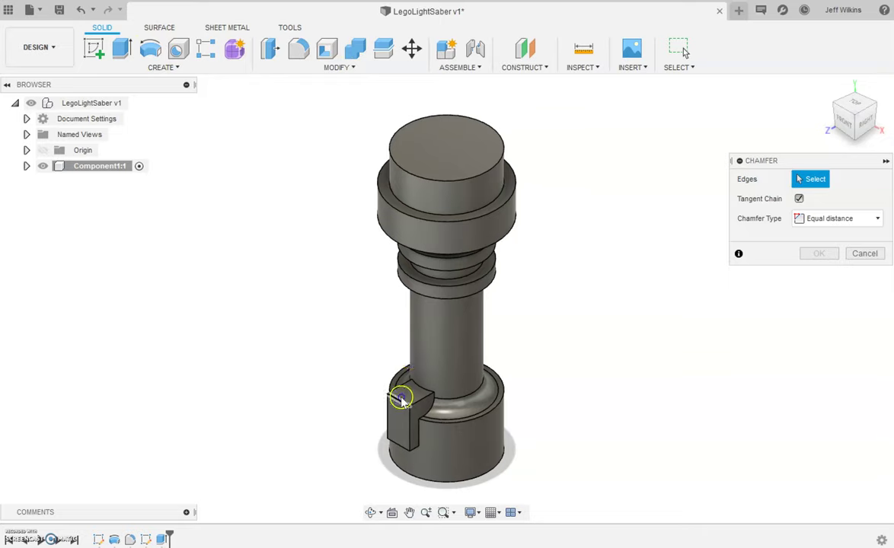
{"action": "left_click", "coordinate": [402, 396]}
{"action": "left_click_drag", "start_coordinate": [395, 395], "coordinate": [401, 401]}
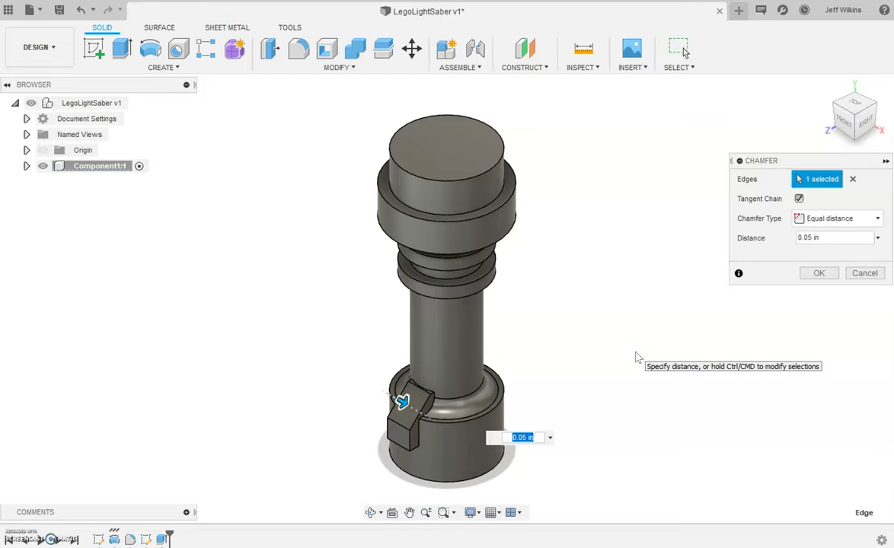
{"action": "left_click", "coordinate": [624, 356]}
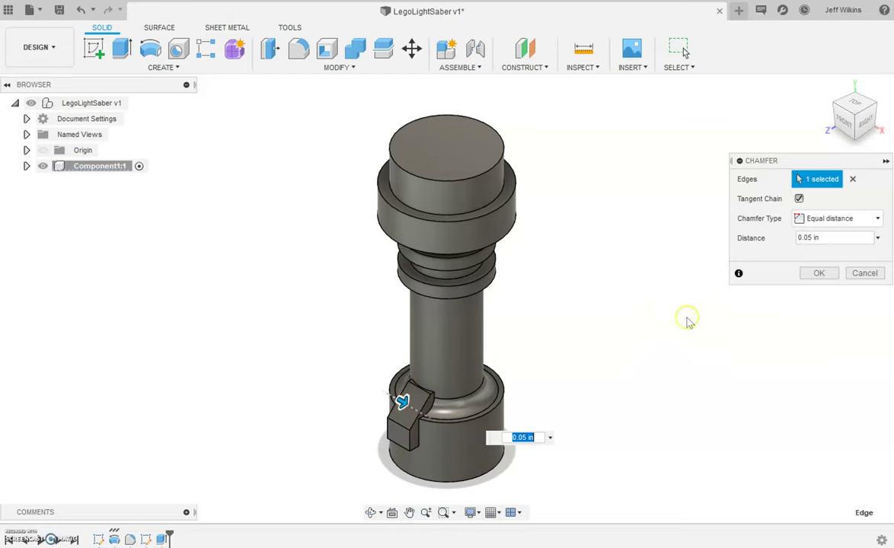
{"action": "left_click", "coordinate": [835, 219]}
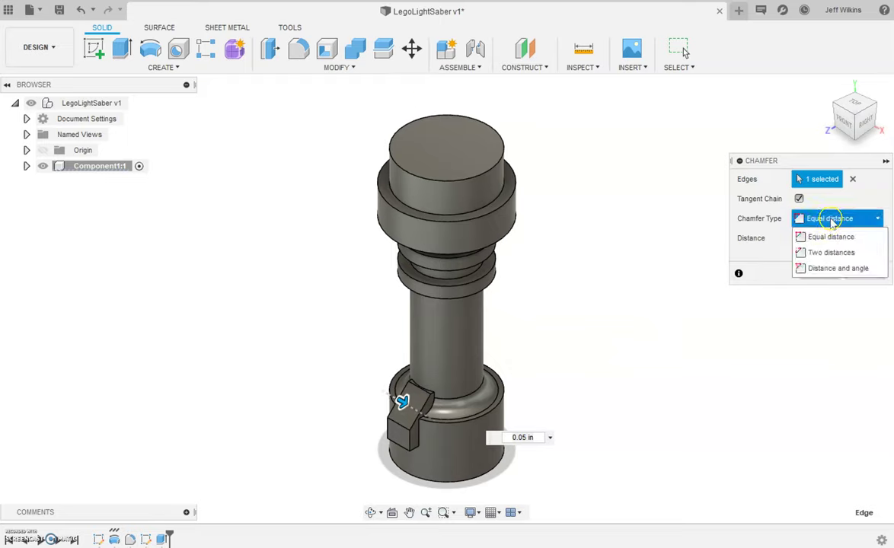
{"action": "left_click", "coordinate": [836, 269]}
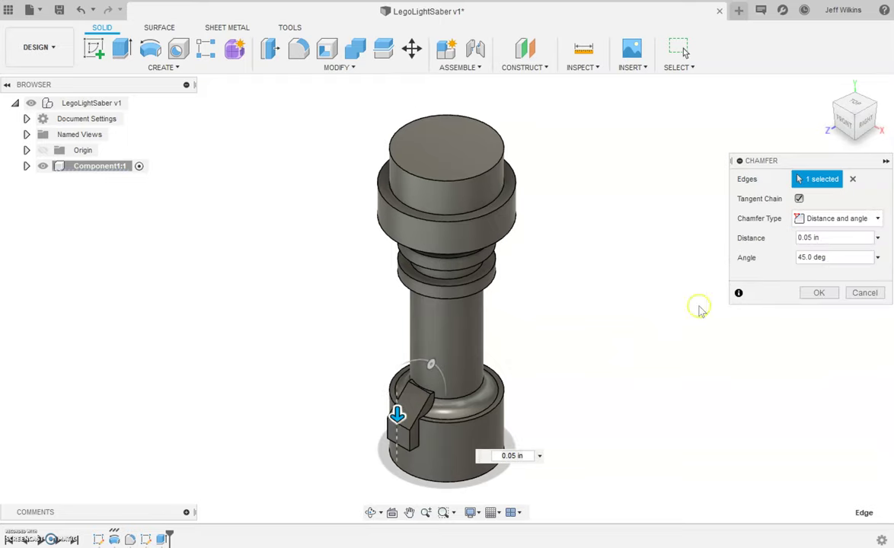
{"action": "left_click", "coordinate": [431, 364]}
{"action": "left_click_drag", "start_coordinate": [431, 364], "coordinate": [428, 364]}
{"action": "left_click_drag", "start_coordinate": [399, 409], "coordinate": [397, 405]}
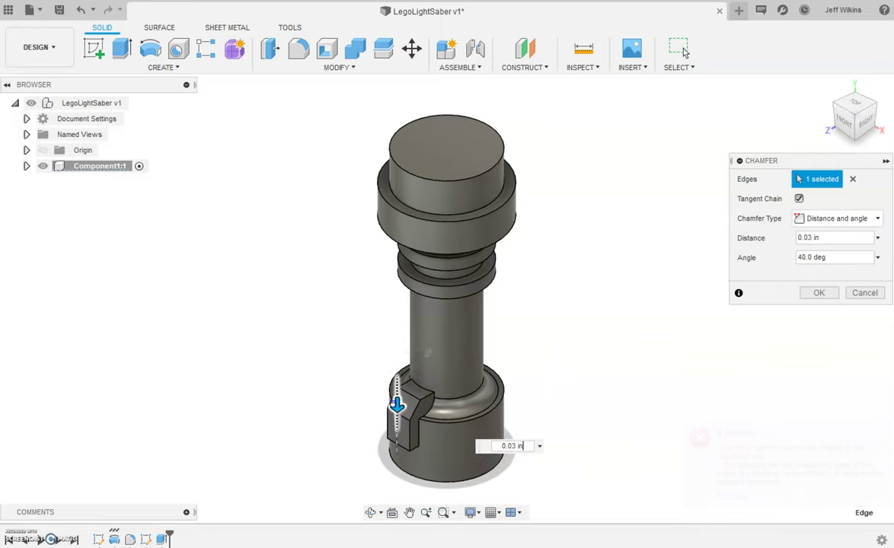
{"action": "left_click", "coordinate": [429, 353]}
{"action": "mouse_move", "coordinate": [430, 353]}
{"action": "left_mouse_down"}
{"action": "mouse_move", "coordinate": [439, 313]}
{"action": "mouse_move", "coordinate": [438, 361]}
{"action": "left_mouse_up"}
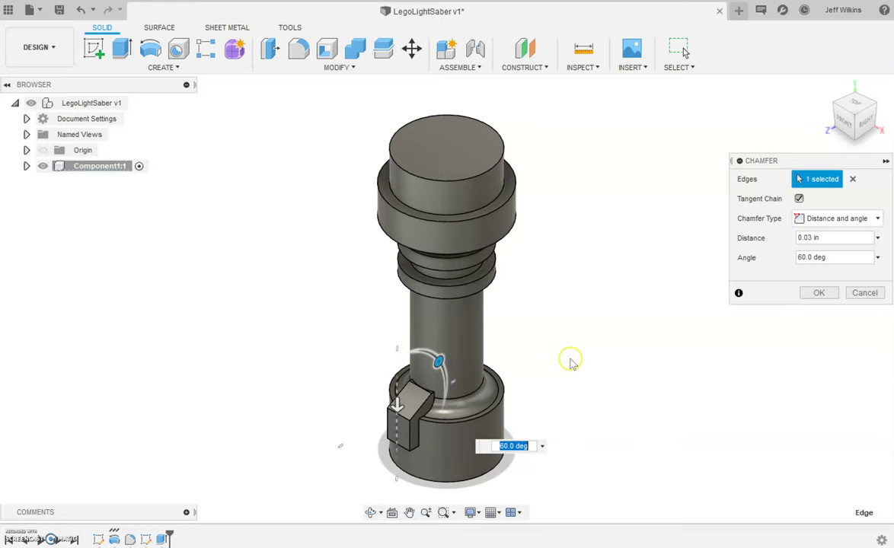
{"action": "scroll", "coordinate": [415, 393], "scroll_direction": "up", "scroll_amount": 5}
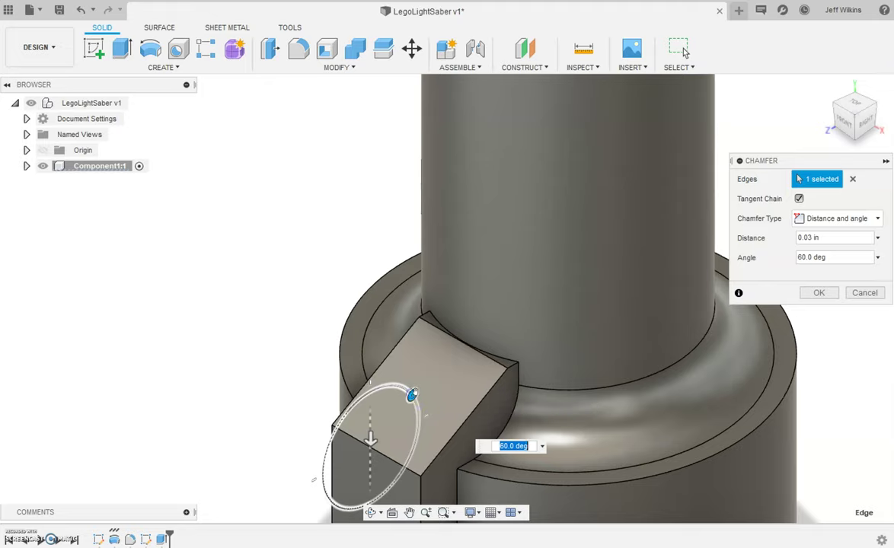
{"action": "left_click", "coordinate": [818, 292]}
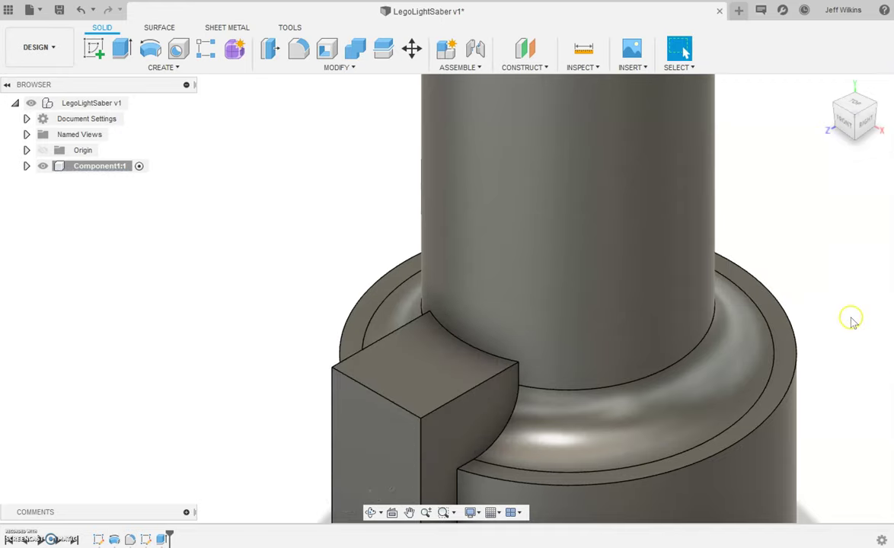
- Start a sketch on the plane through the block and project the block's face into it
{"action": "scroll", "coordinate": [849, 334], "scroll_direction": "down", "scroll_amount": 2}
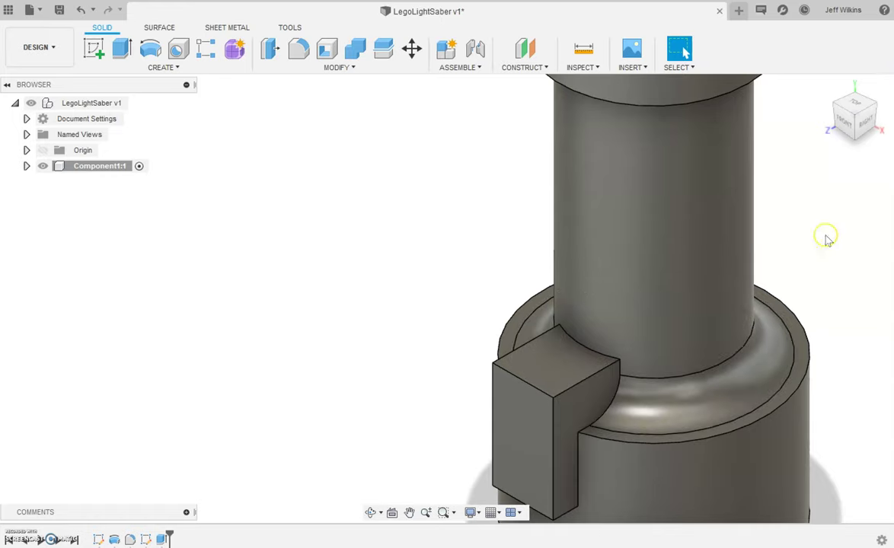
{"action": "left_click", "coordinate": [827, 88]}
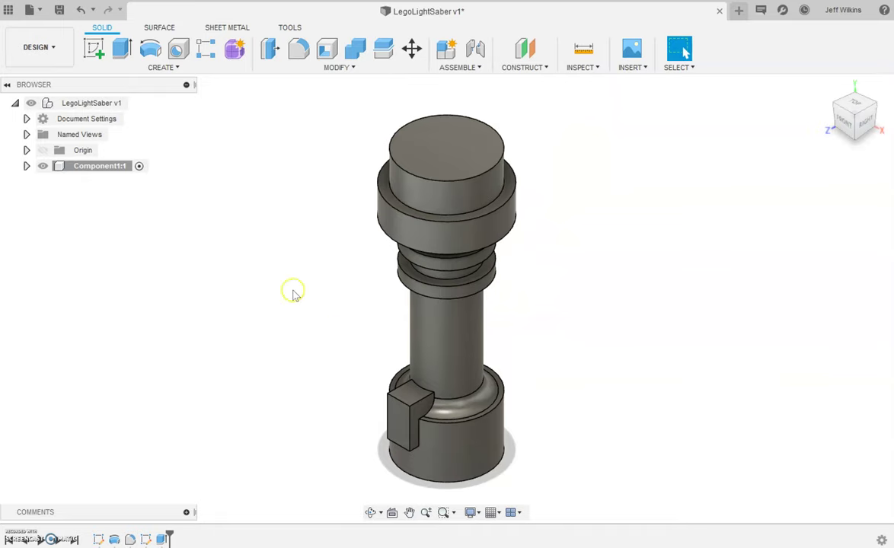
{"action": "left_click", "coordinate": [94, 48]}
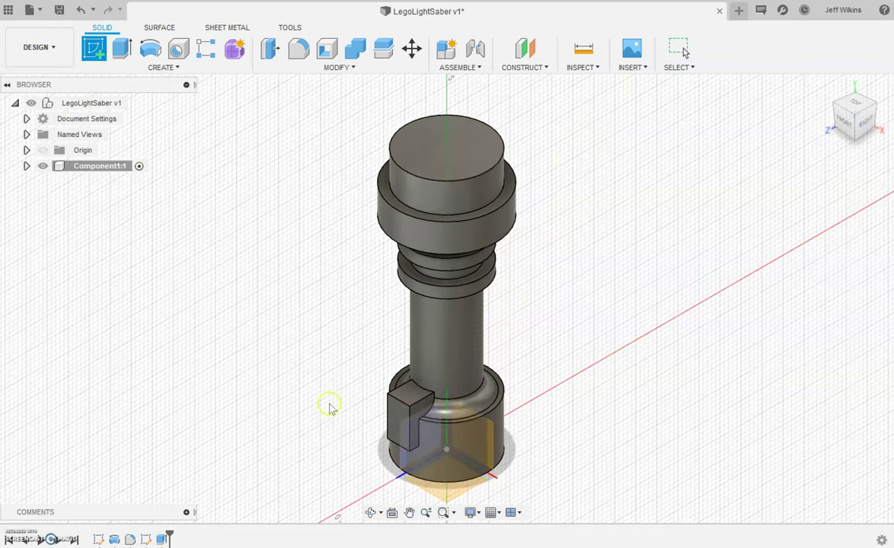
{"action": "left_click", "coordinate": [429, 455]}
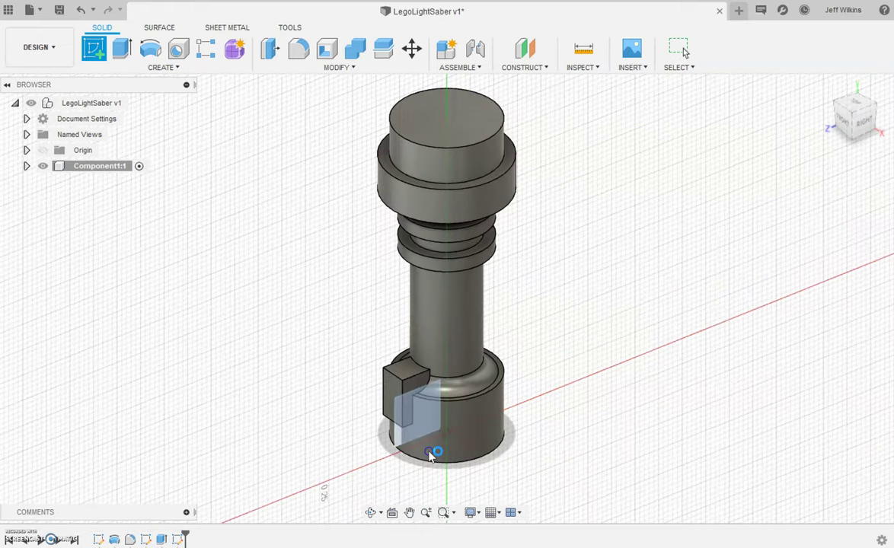
{"action": "scroll", "coordinate": [390, 202], "scroll_direction": "up", "scroll_amount": 5}
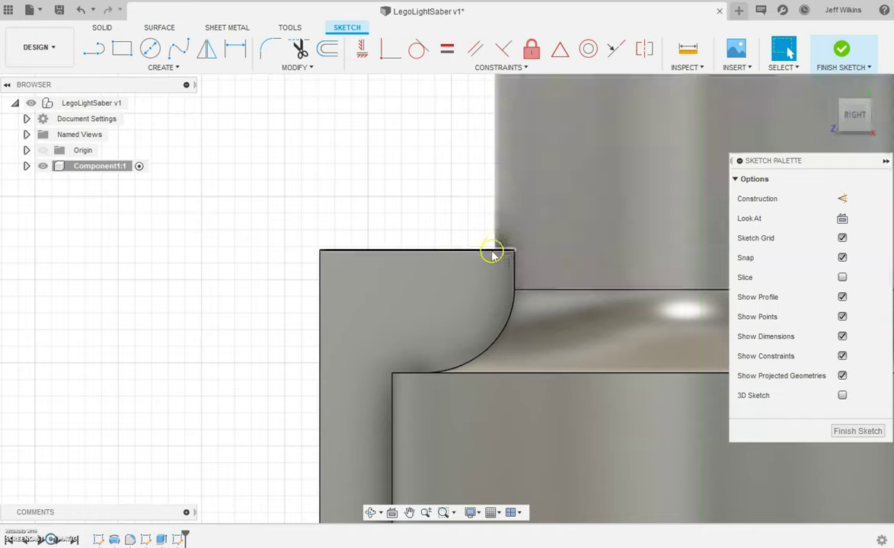
{"action": "left_click", "coordinate": [154, 68]}
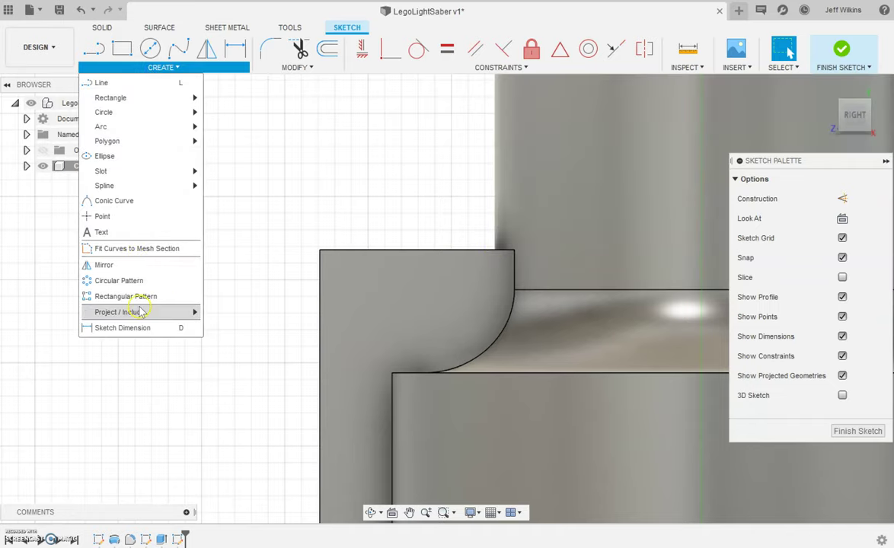
{"action": "mouse_move", "coordinate": [140, 311]}
{"action": "left_click", "coordinate": [225, 311]}
{"action": "left_click", "coordinate": [501, 234]}
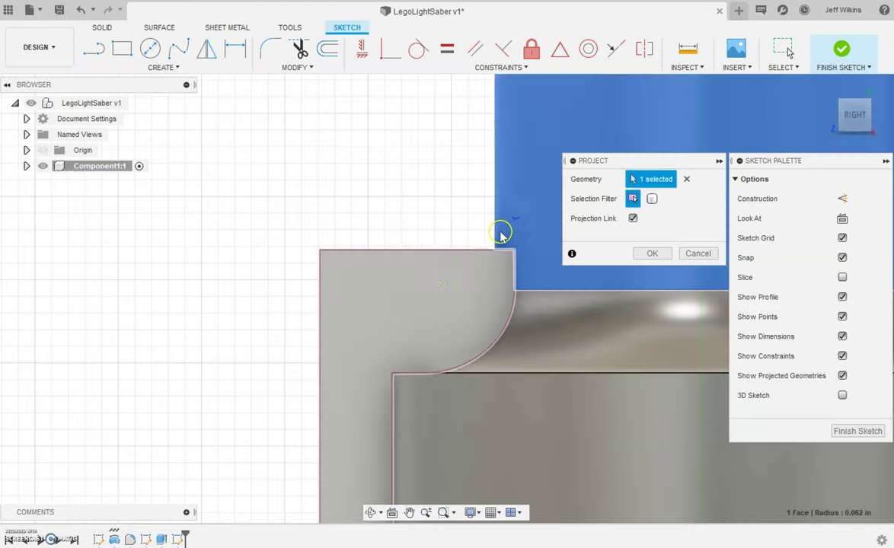
{"action": "left_click", "coordinate": [652, 253]}
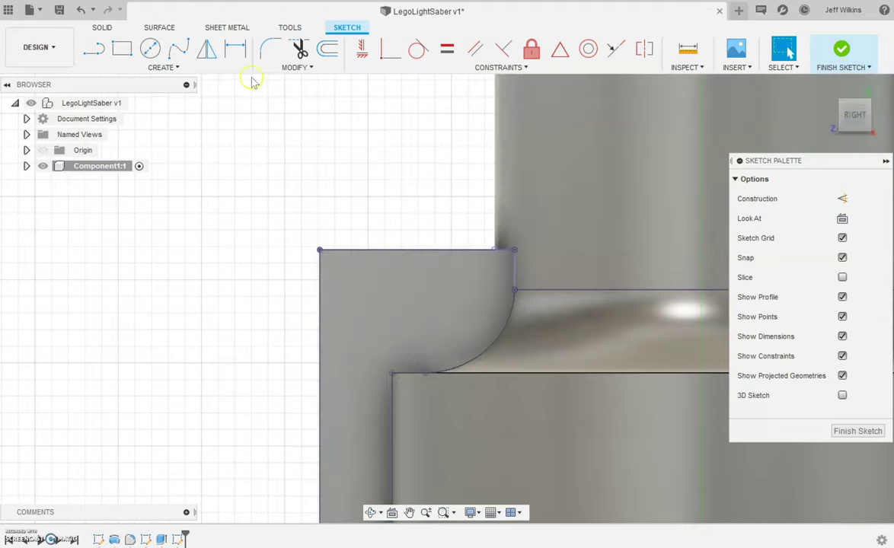
- Draw a diagonal from the block's top corner to its left edge at 30° to the top edge, and finish the sketch
{"action": "left_click", "coordinate": [93, 48]}
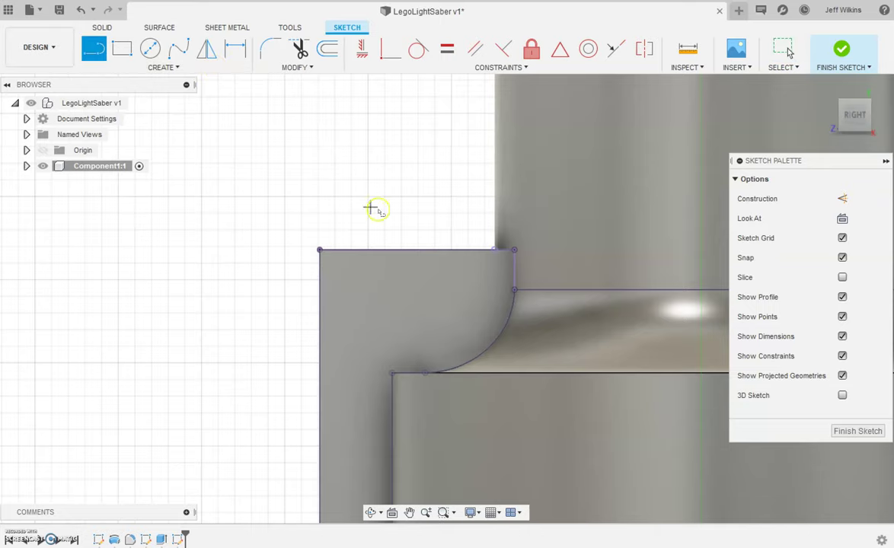
{"action": "left_click", "coordinate": [494, 251]}
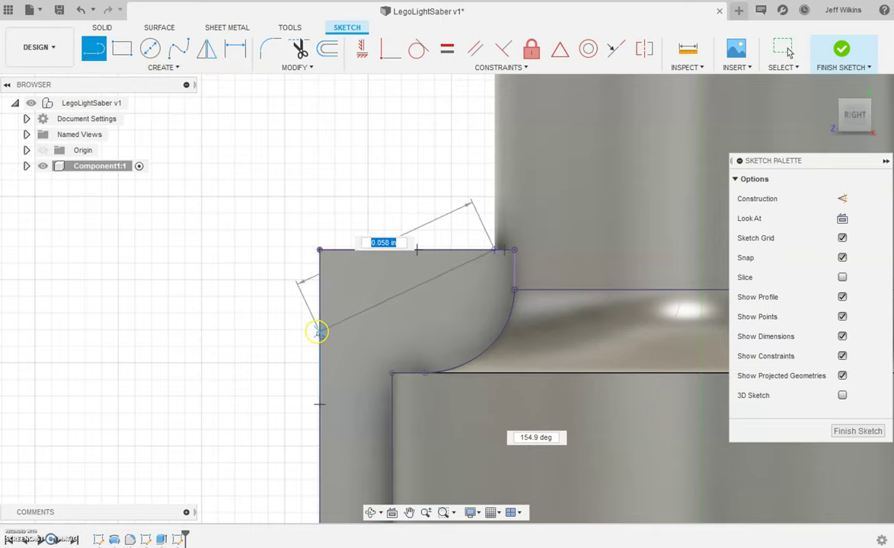
{"action": "left_click", "coordinate": [317, 332]}
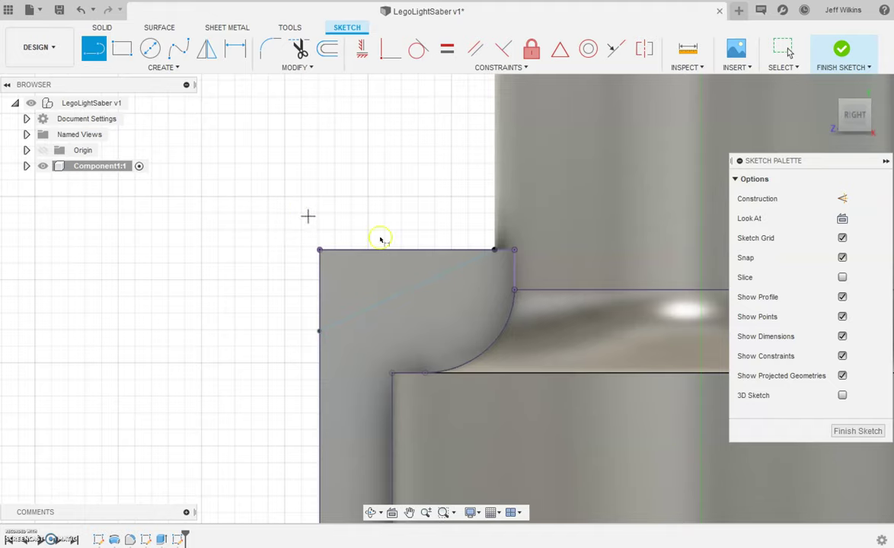
{"action": "key", "text": "d"}
{"action": "left_click", "coordinate": [423, 250]}
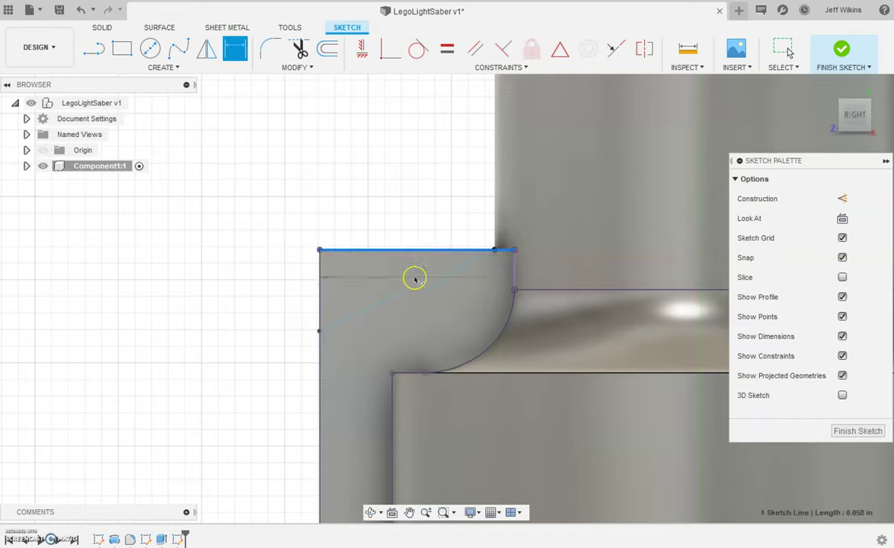
{"action": "left_click", "coordinate": [414, 287]}
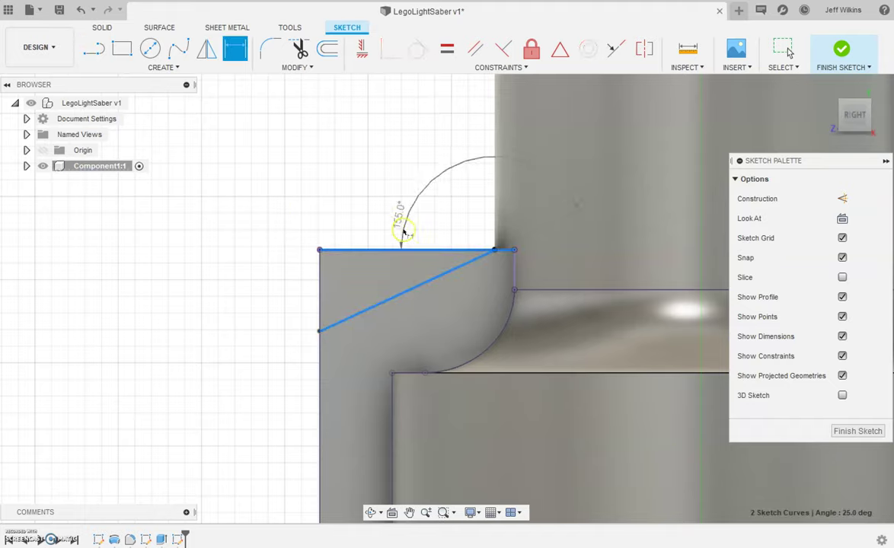
{"action": "left_click", "coordinate": [348, 276]}
{"action": "type", "text": "30"}
{"action": "key", "text": "Return"}
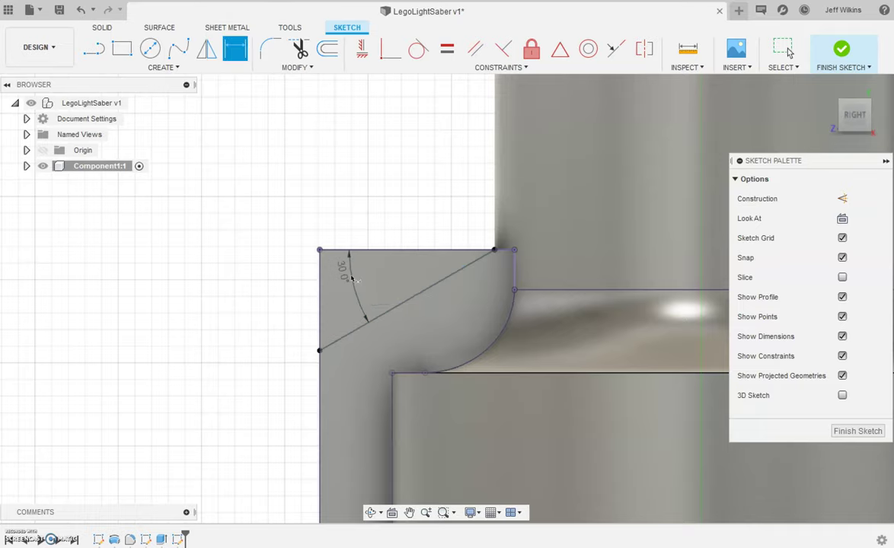
{"action": "left_click", "coordinate": [870, 440]}
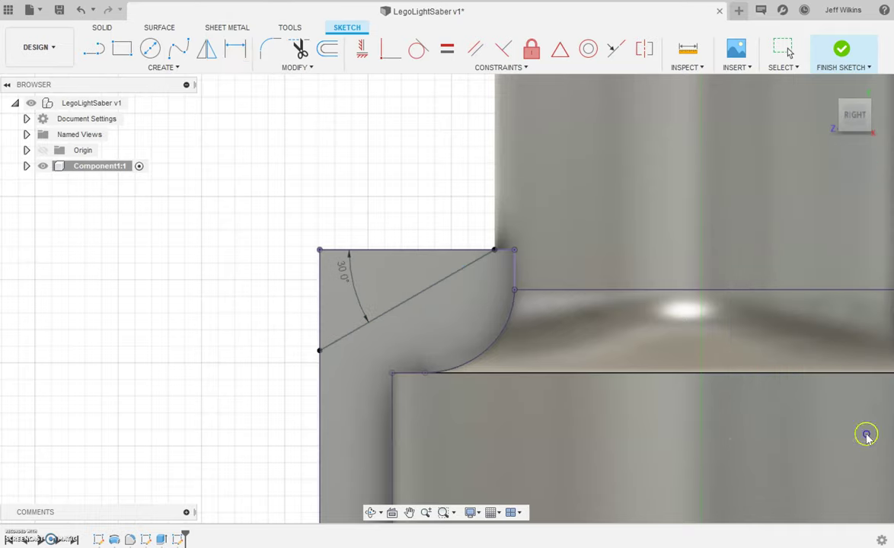
- Attempt to pick the corner profile for a revolve, then cancel the revolve
{"action": "left_click", "coordinate": [151, 57]}
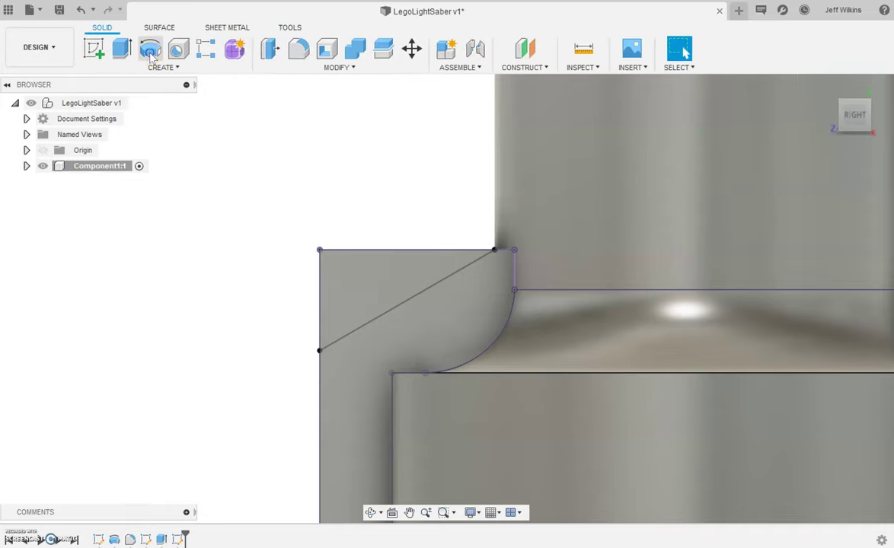
{"action": "left_click", "coordinate": [358, 280]}
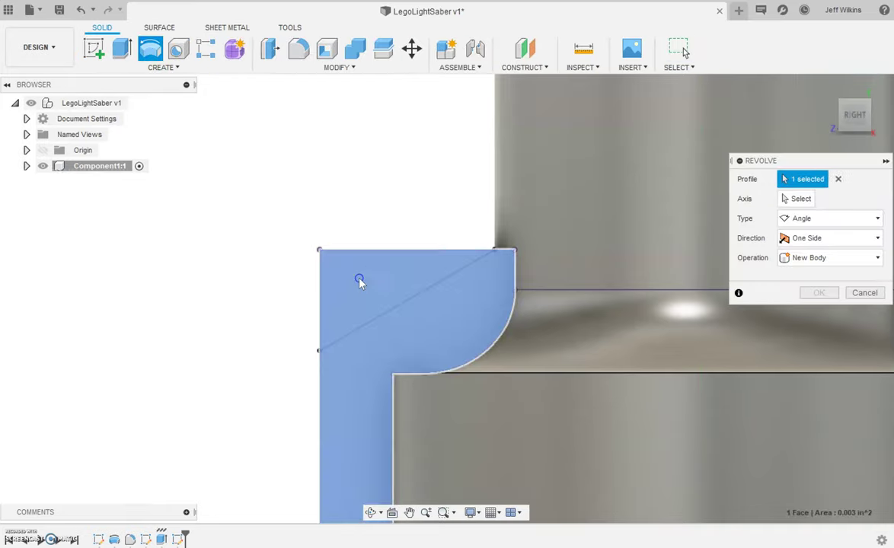
{"action": "left_click", "coordinate": [393, 310]}
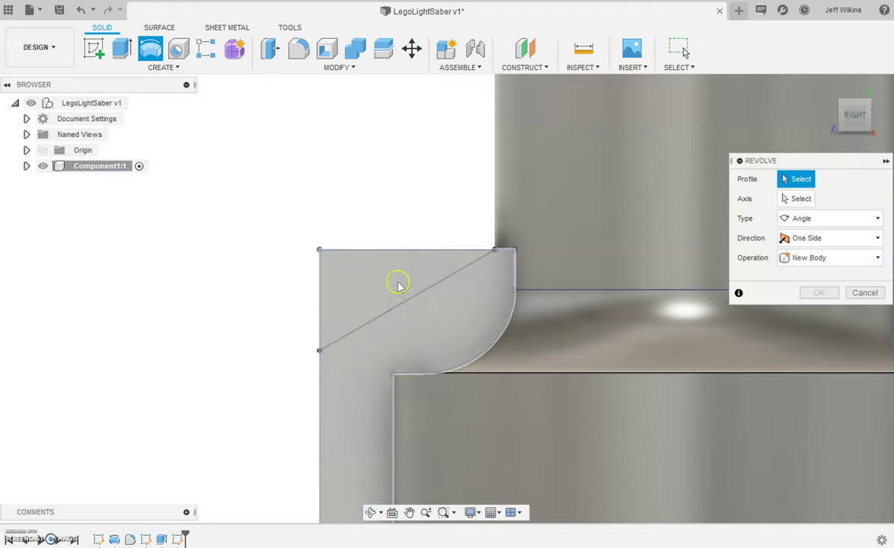
{"action": "left_click", "coordinate": [373, 263]}
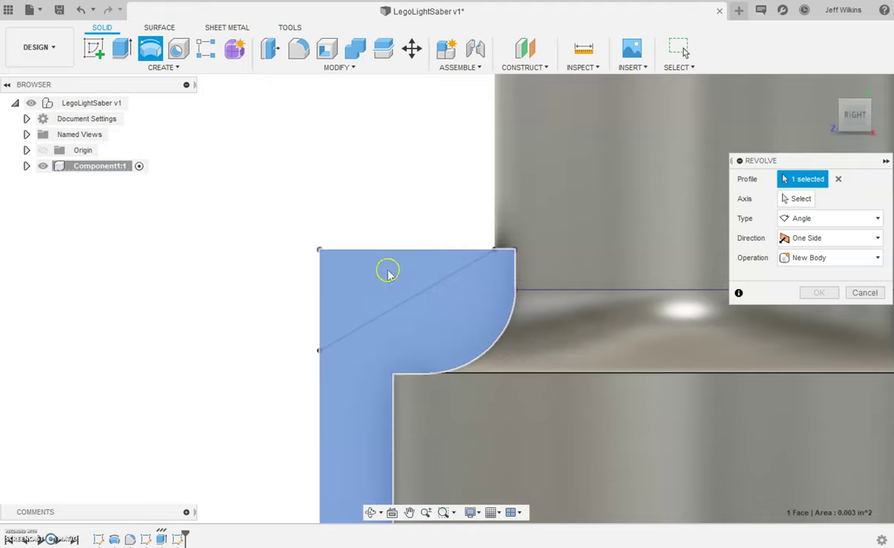
{"action": "left_click", "coordinate": [411, 316]}
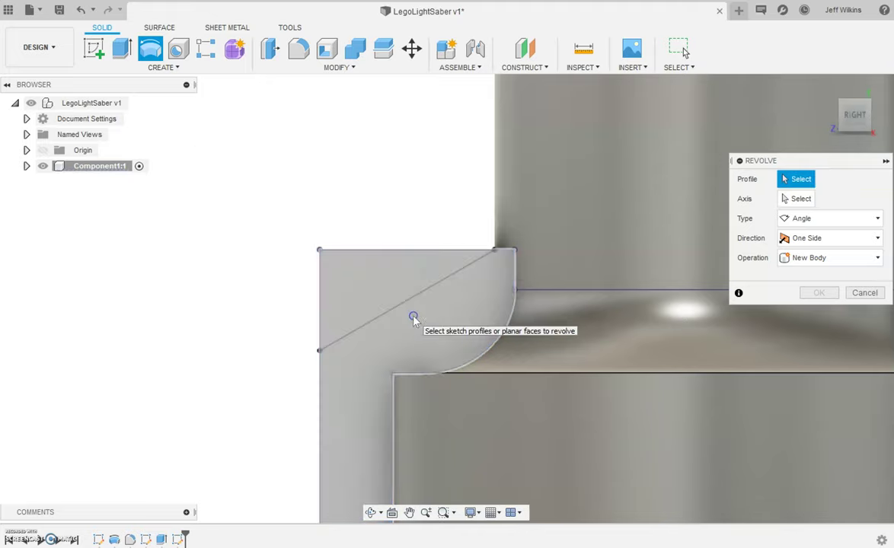
{"action": "left_click", "coordinate": [862, 293]}
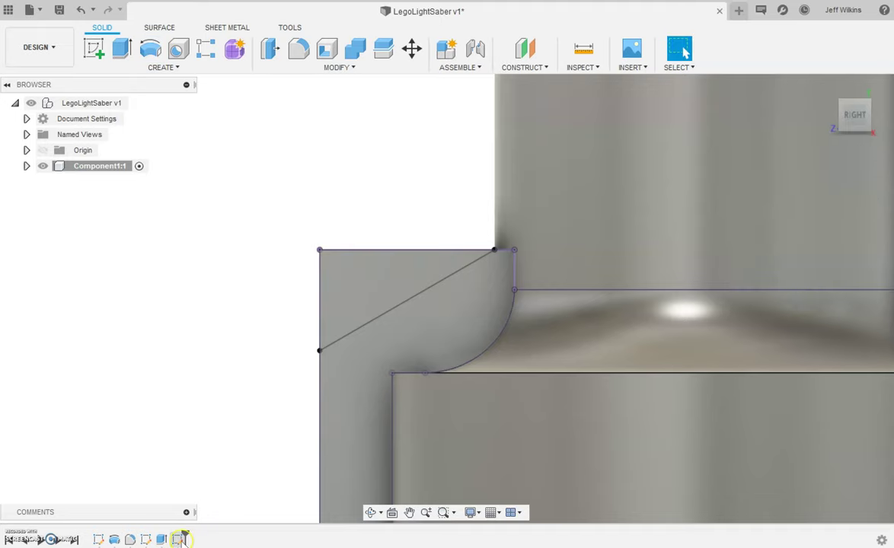
- In the corner sketch, draw lines from the diagonal's end to the top-left and top-right corners, closing a triangle
{"action": "double_click", "coordinate": [180, 539]}
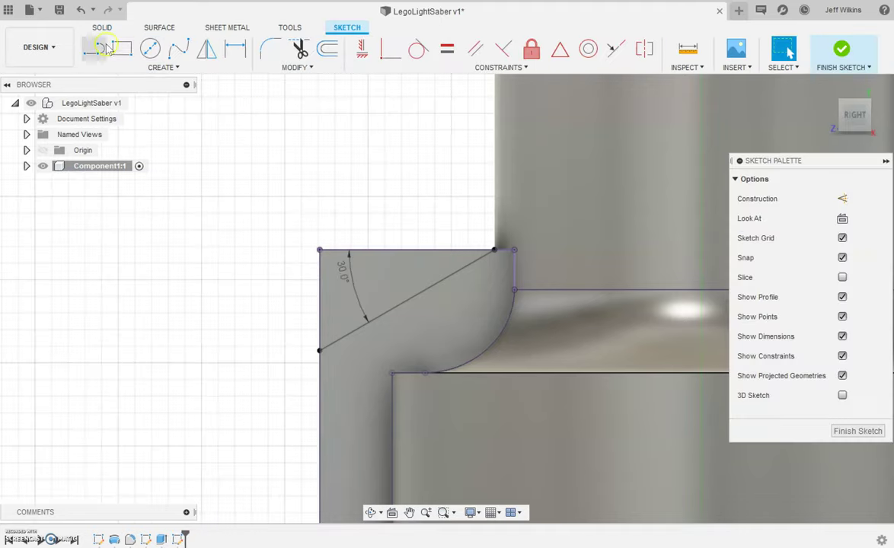
{"action": "left_click", "coordinate": [104, 48]}
{"action": "left_click", "coordinate": [319, 350]}
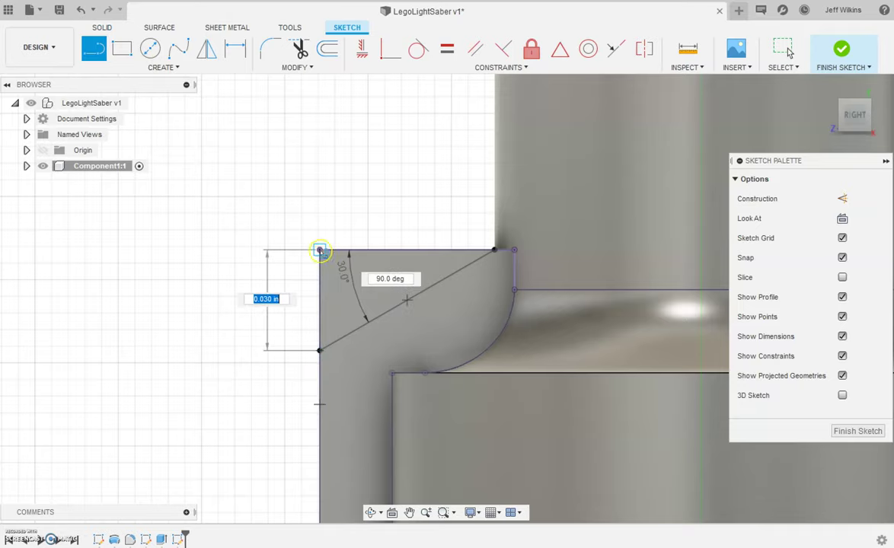
{"action": "left_click", "coordinate": [319, 249]}
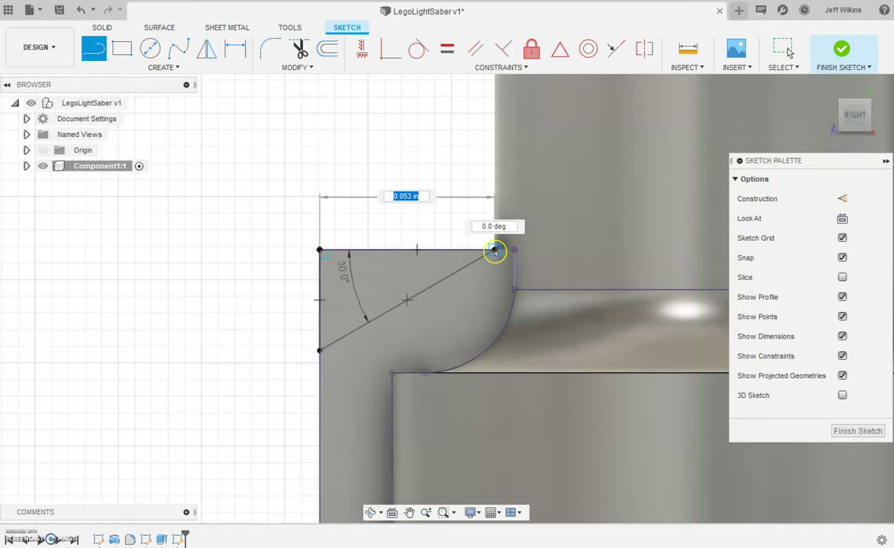
{"action": "left_click", "coordinate": [496, 250]}
{"action": "left_click", "coordinate": [846, 54]}
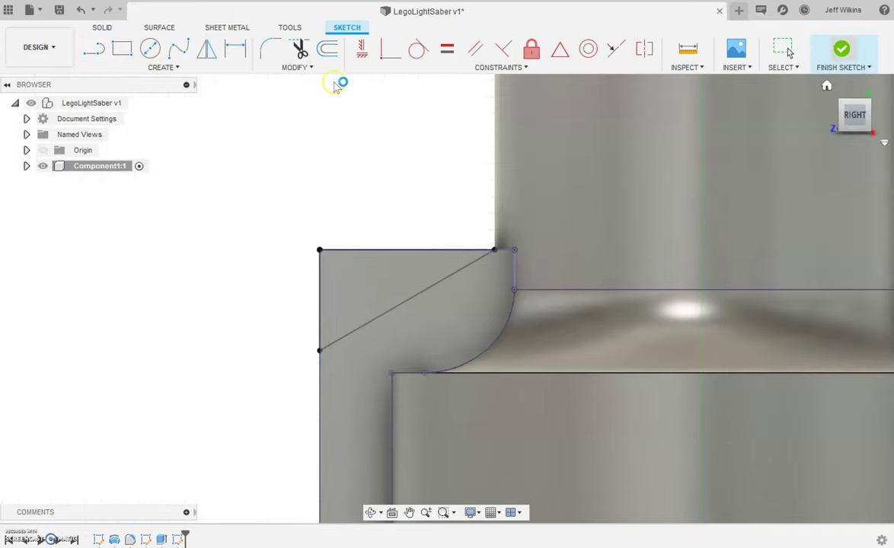
- Revolve the triangular profile 360° around the hilt cylinder as a Cut, bevelling the block's top corner
{"action": "left_click", "coordinate": [150, 49]}
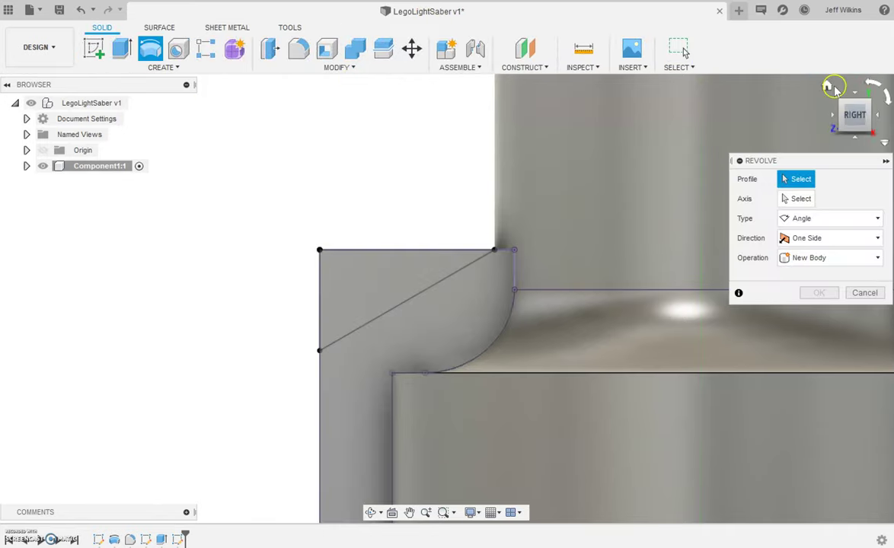
{"action": "left_click", "coordinate": [828, 87]}
{"action": "scroll", "coordinate": [399, 421], "scroll_direction": "up", "scroll_amount": 6}
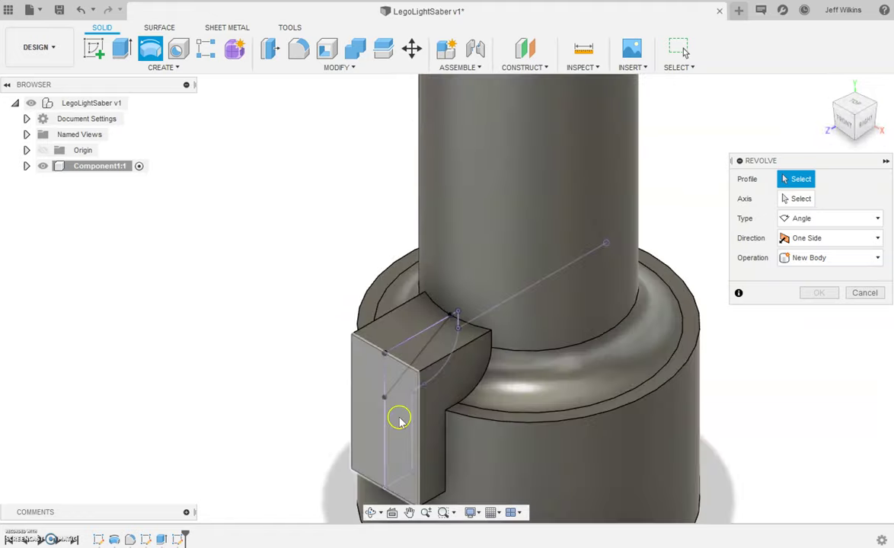
{"action": "scroll", "coordinate": [392, 343], "scroll_direction": "up", "scroll_amount": 6}
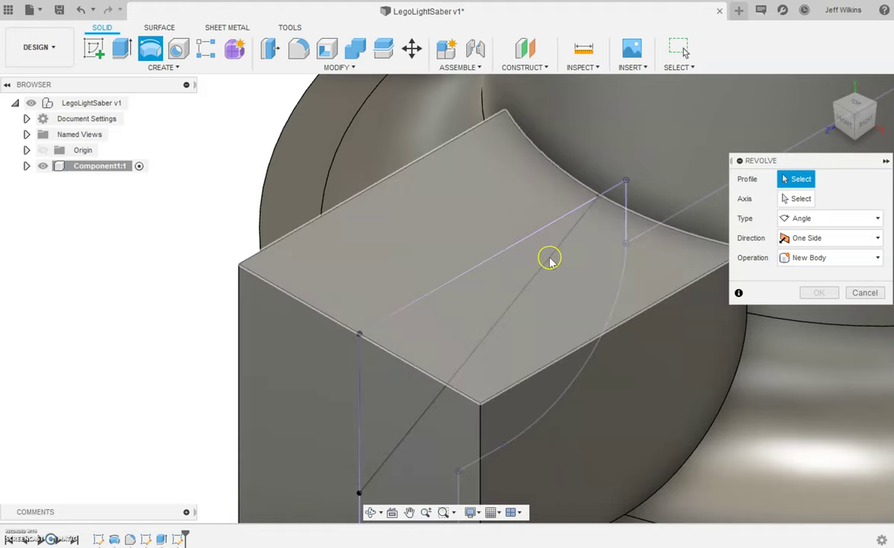
{"action": "left_click", "coordinate": [590, 204]}
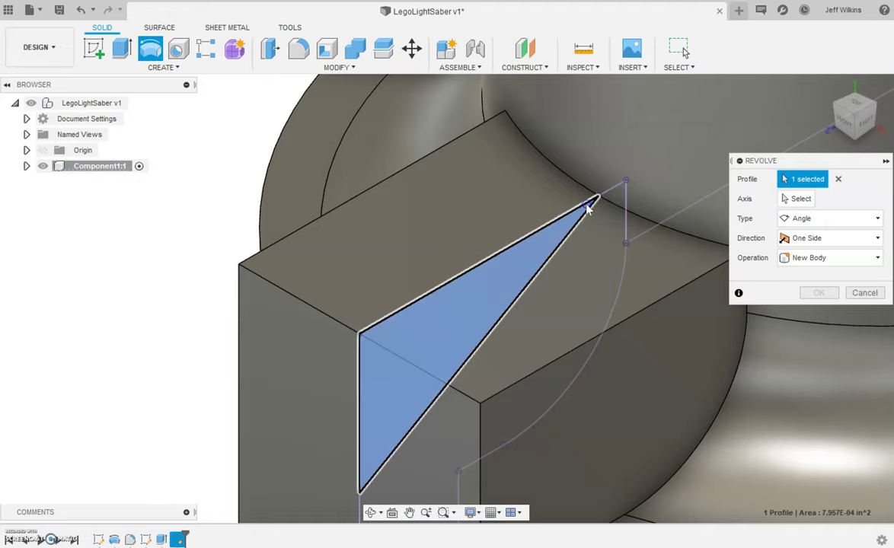
{"action": "left_click", "coordinate": [798, 199]}
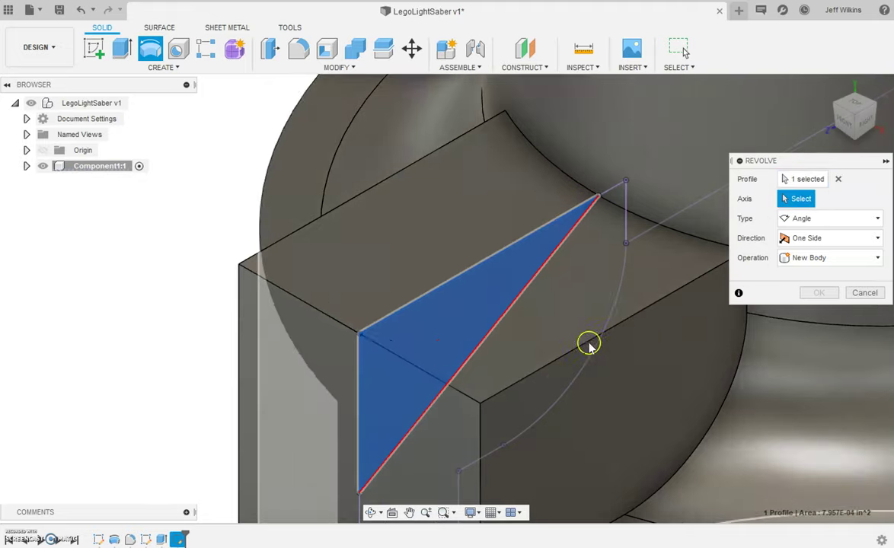
{"action": "middle_click_drag", "start_coordinate": [588, 343], "coordinate": [498, 373], "text": "shift"}
{"action": "scroll", "coordinate": [507, 450], "scroll_direction": "down", "scroll_amount": 2}
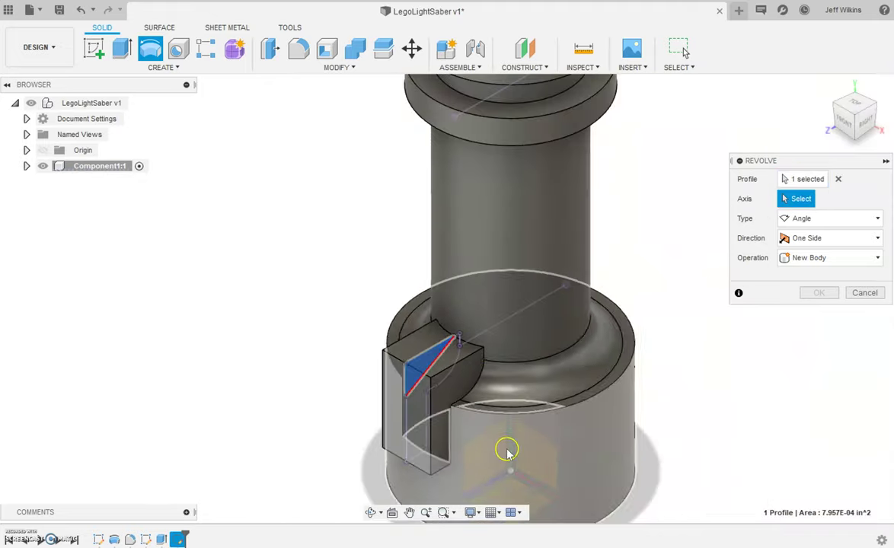
{"action": "scroll", "coordinate": [515, 447], "scroll_direction": "up", "scroll_amount": 1}
{"action": "left_click", "coordinate": [512, 447]}
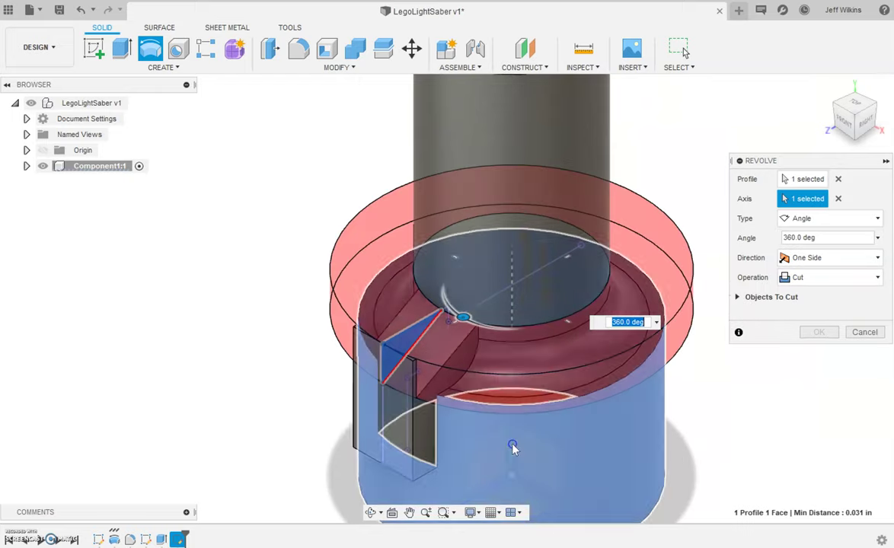
{"action": "left_click", "coordinate": [546, 390]}
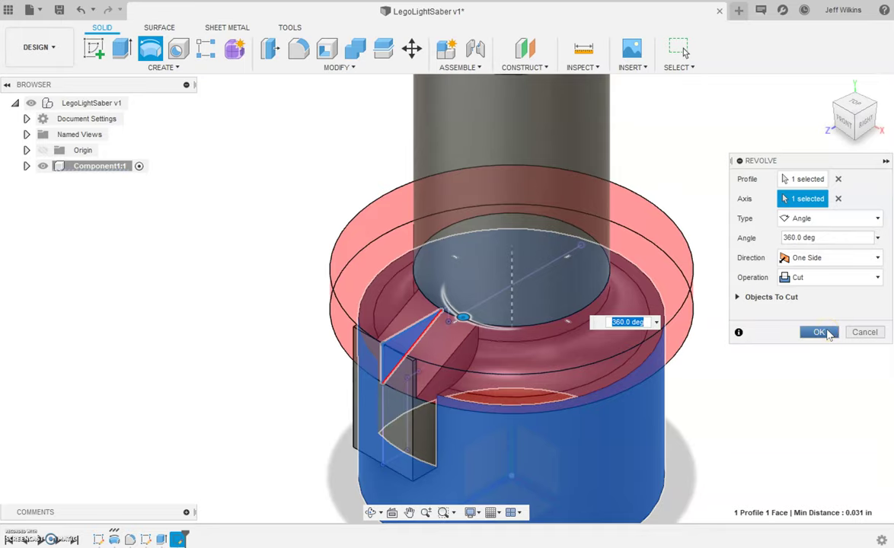
{"action": "left_click", "coordinate": [819, 332]}
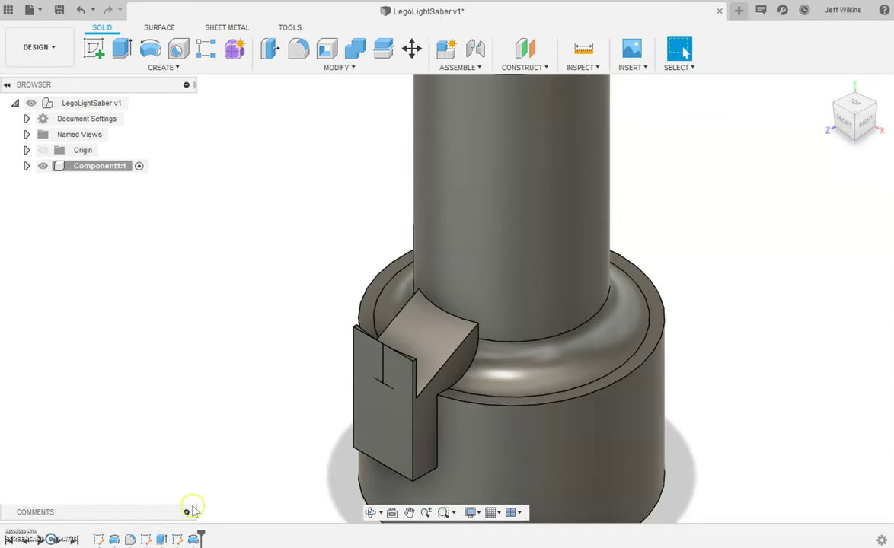
- Reopen the corner sketch and draw lines extending the diagonal outside the block, closing a new shape
{"action": "double_click", "coordinate": [175, 539]}
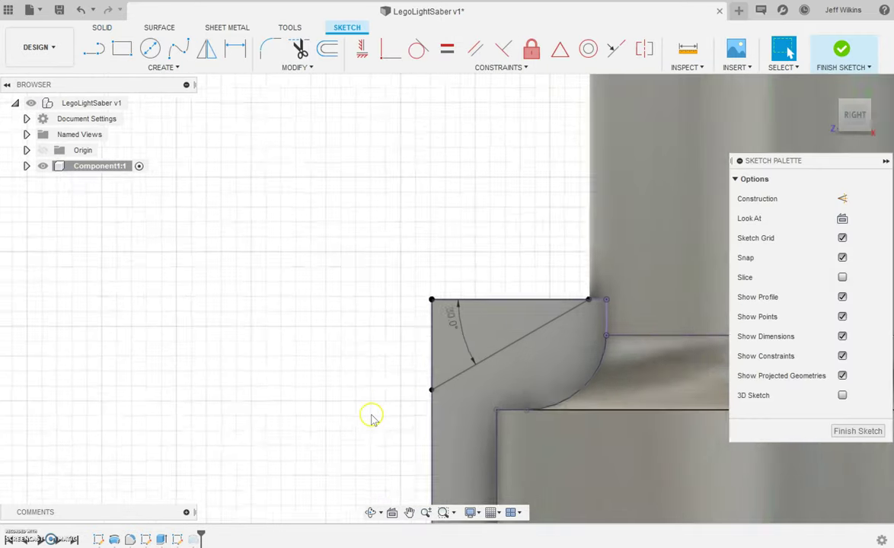
{"action": "scroll", "coordinate": [371, 417], "scroll_direction": "up", "scroll_amount": 2}
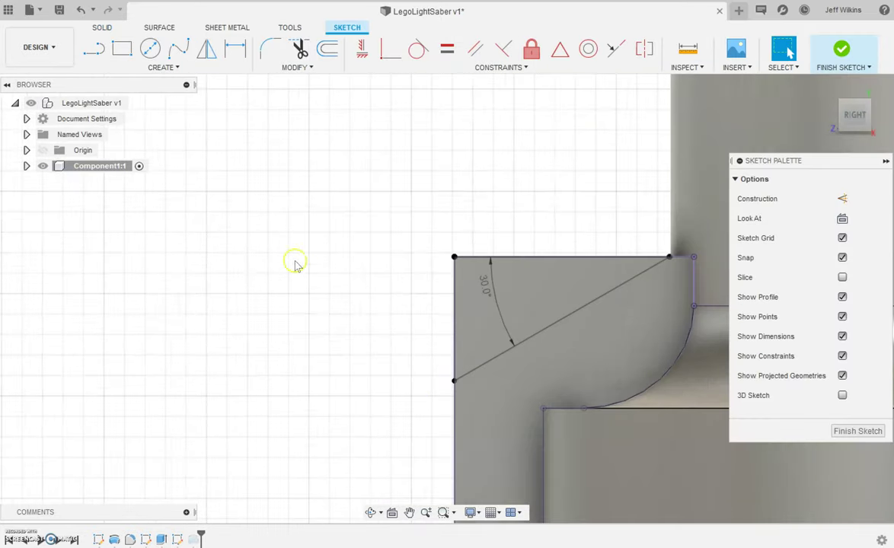
{"action": "left_click", "coordinate": [93, 48]}
{"action": "left_click", "coordinate": [453, 381]}
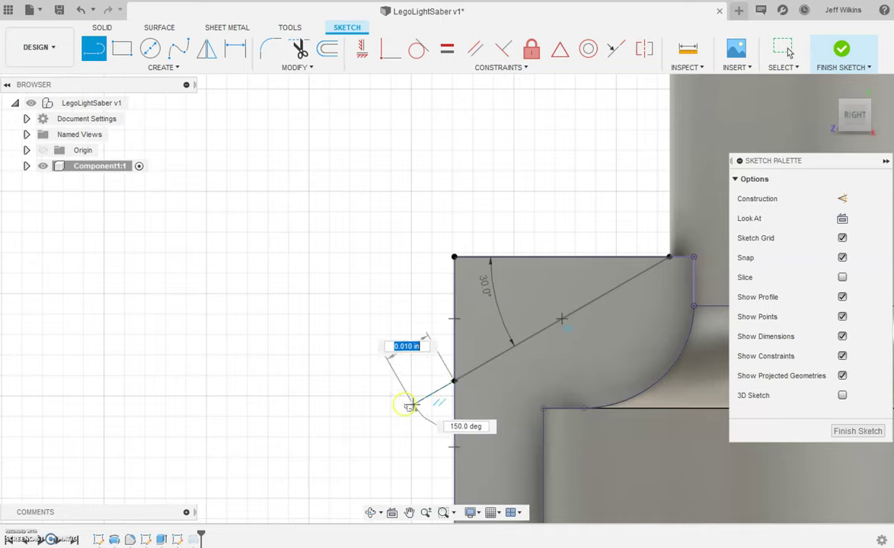
{"action": "left_click", "coordinate": [396, 415]}
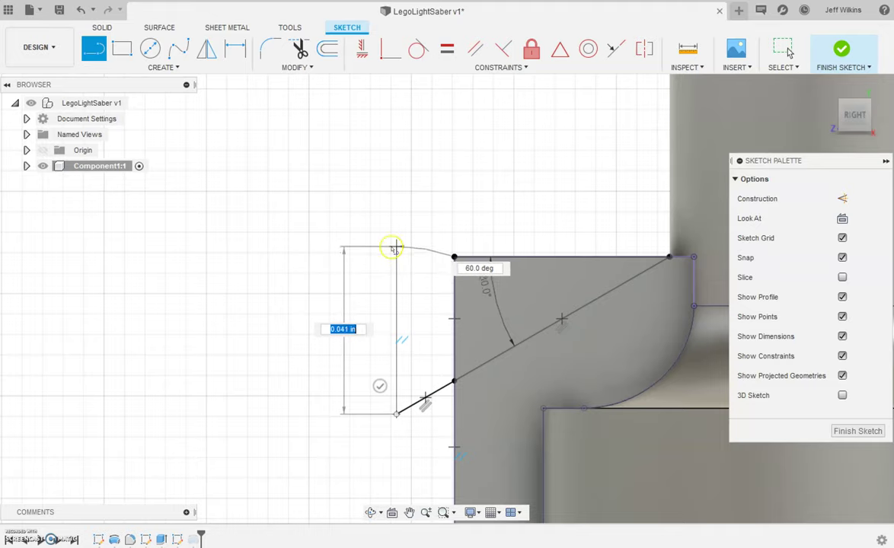
{"action": "left_click", "coordinate": [390, 253]}
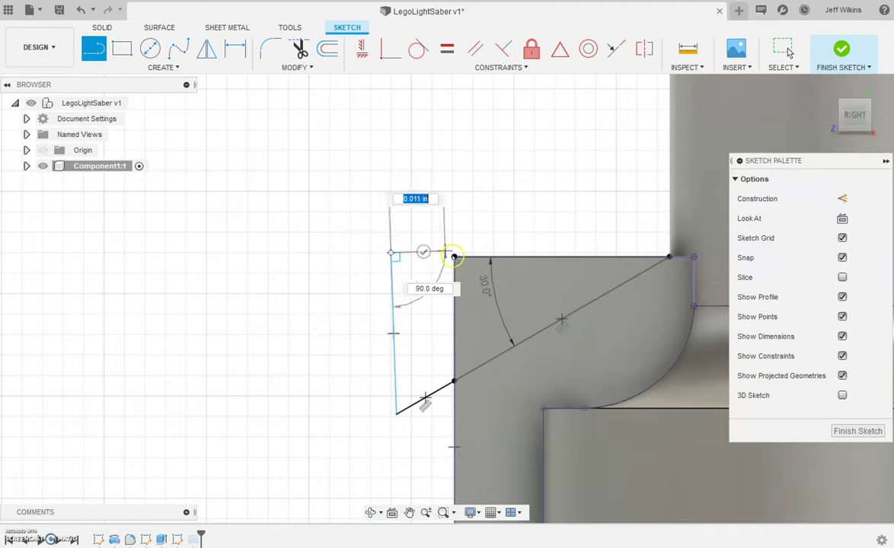
{"action": "left_click", "coordinate": [454, 257]}
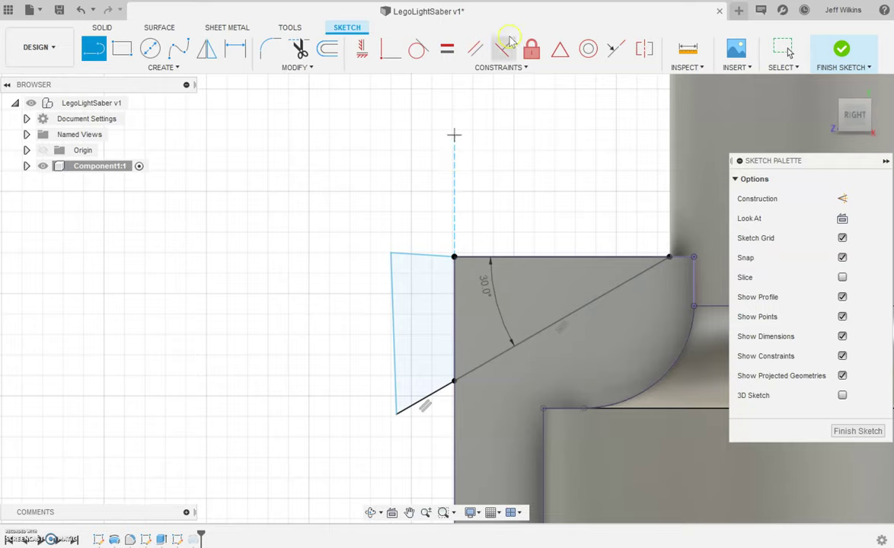
- Constrain the short extension line and the top edge symmetric about the diagonal
{"action": "left_click", "coordinate": [616, 49]}
{"action": "left_click", "coordinate": [445, 373]}
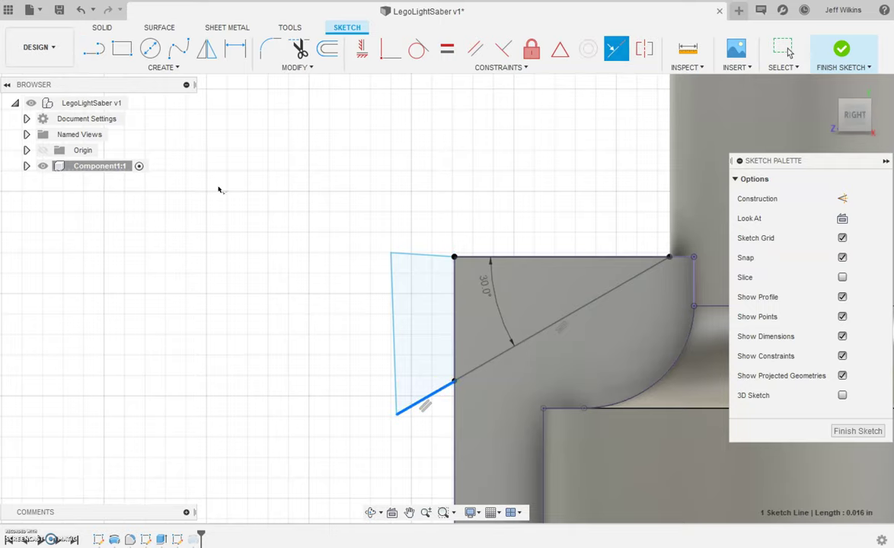
{"action": "left_click", "coordinate": [473, 369]}
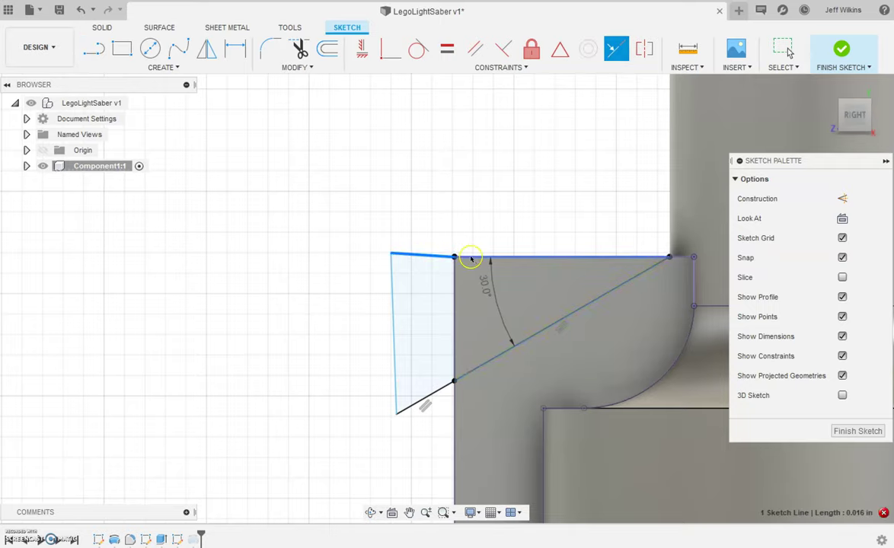
{"action": "left_click", "coordinate": [466, 257]}
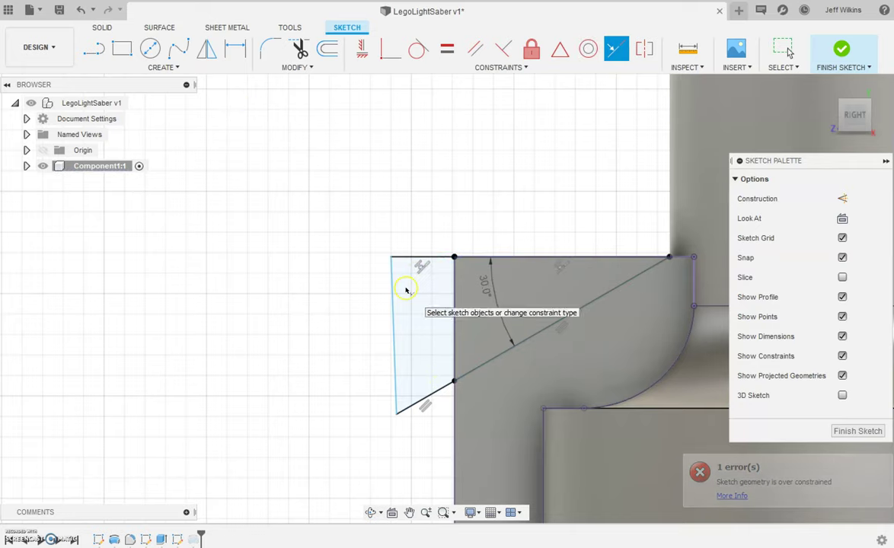
{"action": "key", "text": "Escape"}
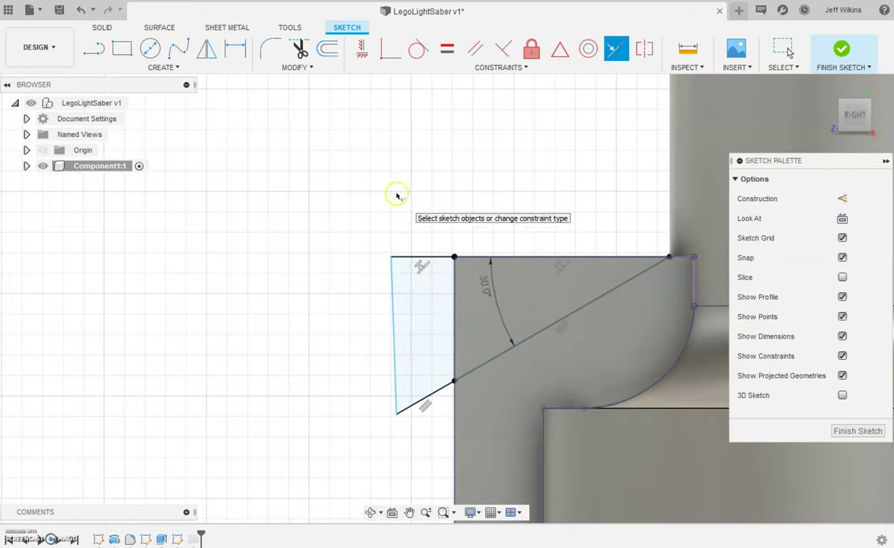
- Make the slanted left sketch line vertical
{"action": "left_click", "coordinate": [393, 335]}
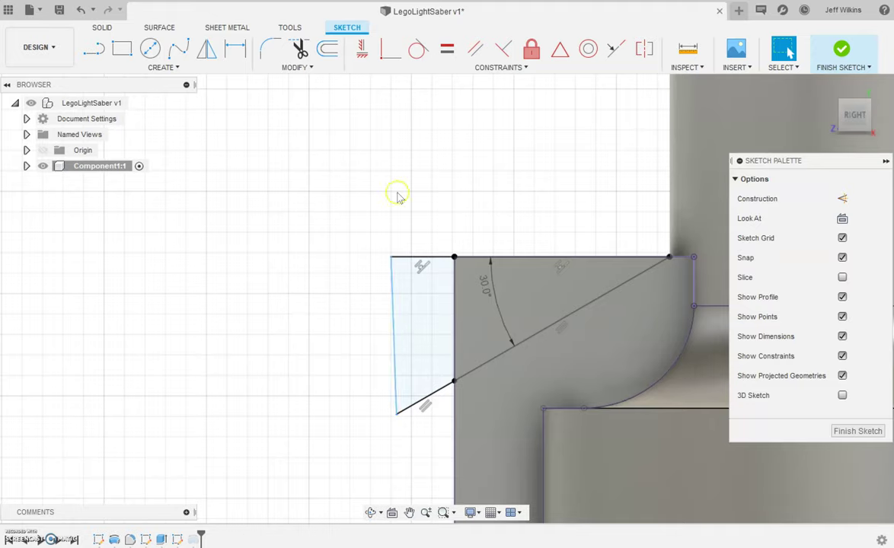
{"action": "left_click", "coordinate": [363, 49]}
{"action": "left_click", "coordinate": [392, 320]}
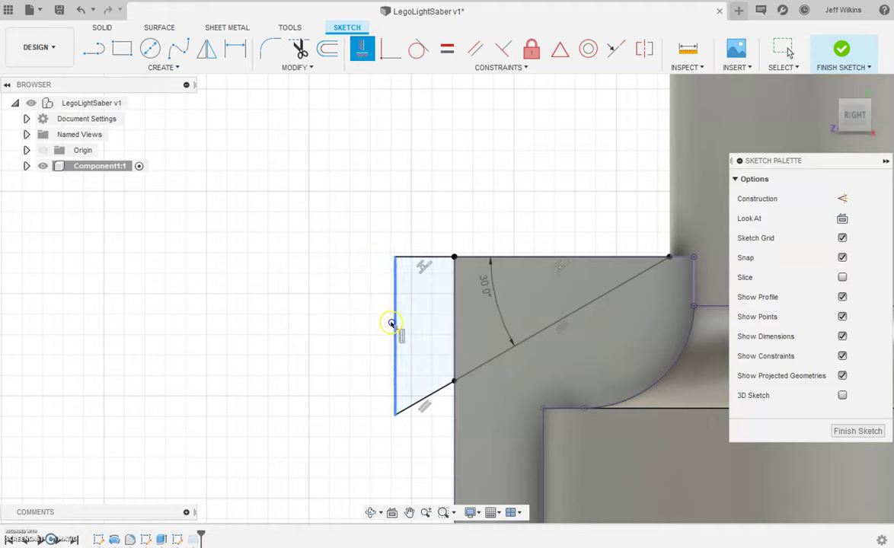
{"action": "key", "text": "Escape"}
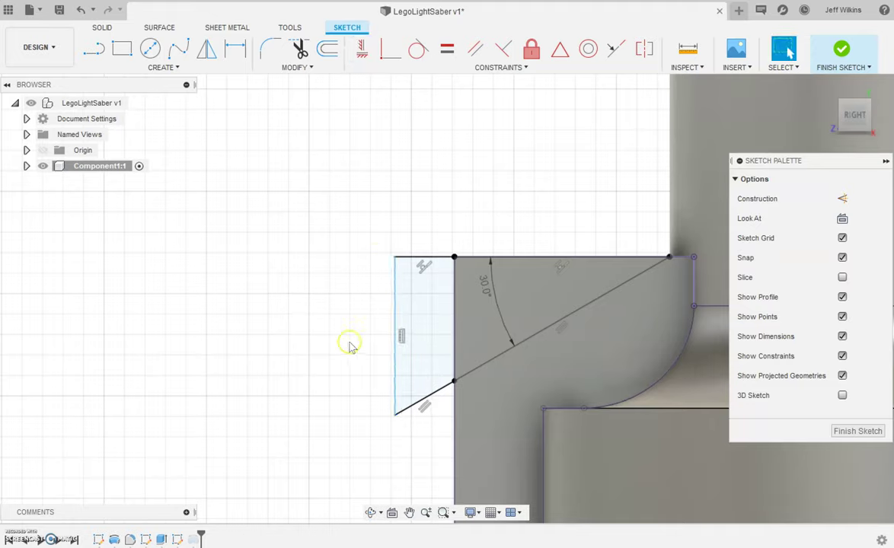
- Include the left triangular profile in the Revolve2 cut, removing the sliver beside the block
{"action": "left_click", "coordinate": [841, 50]}
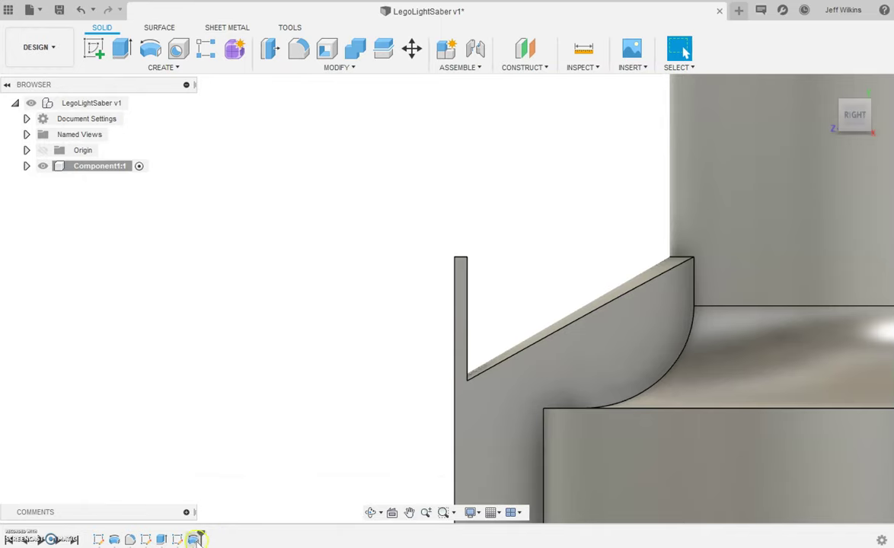
{"action": "left_click", "coordinate": [195, 539]}
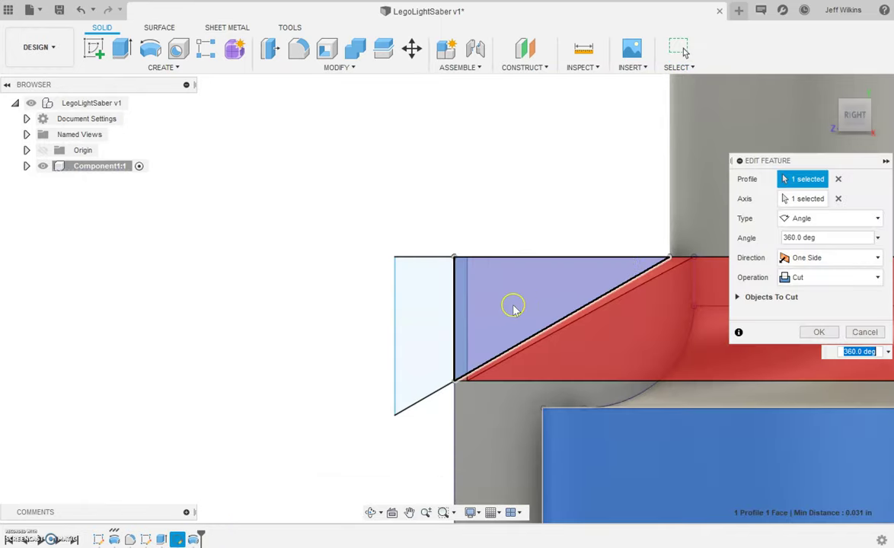
{"action": "left_click", "coordinate": [428, 338]}
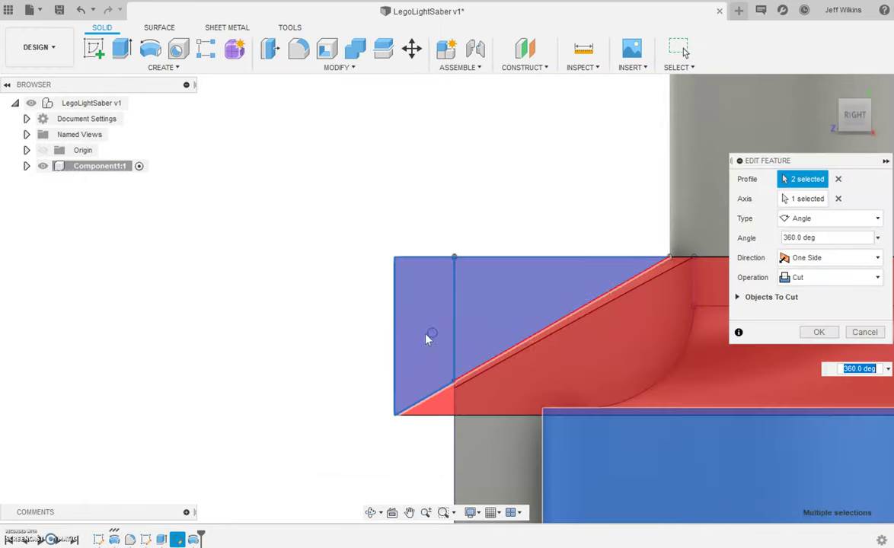
{"action": "left_click", "coordinate": [817, 332]}
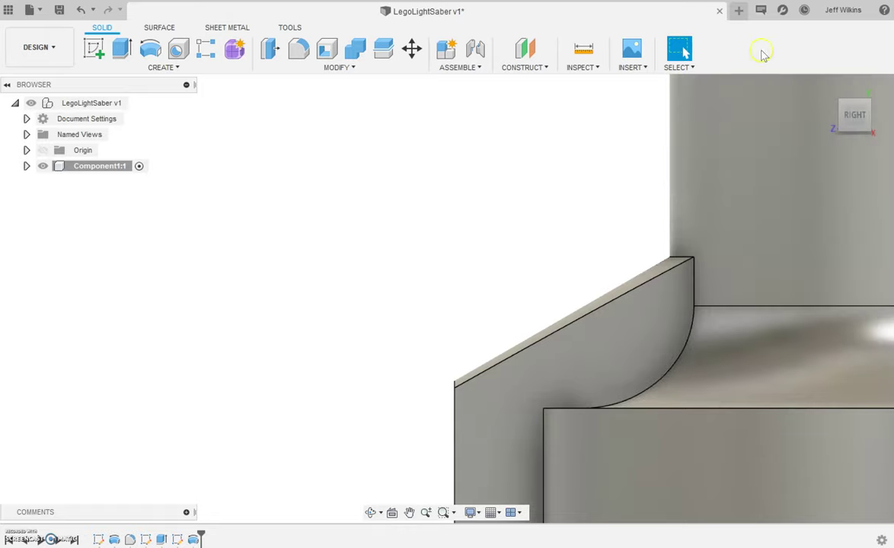
{"action": "left_click", "coordinate": [833, 85]}
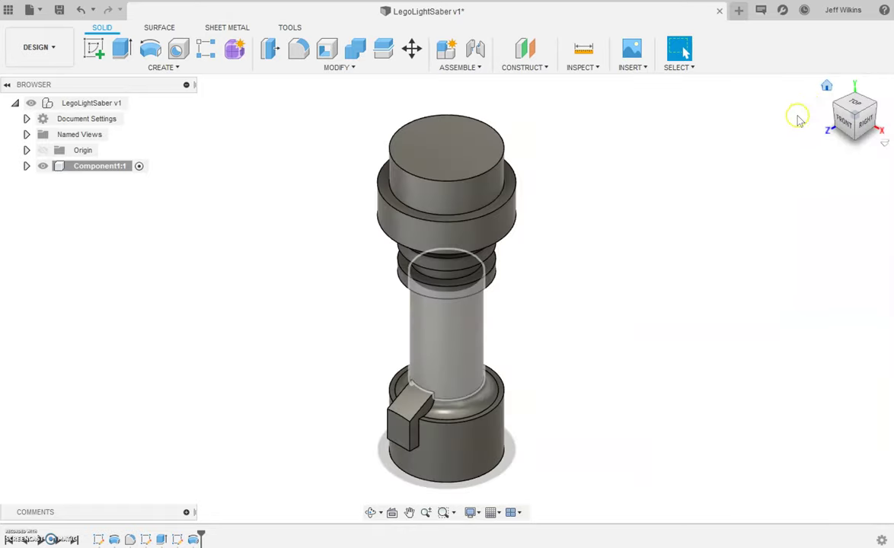
{"action": "scroll", "coordinate": [402, 434], "scroll_direction": "up", "scroll_amount": 5}
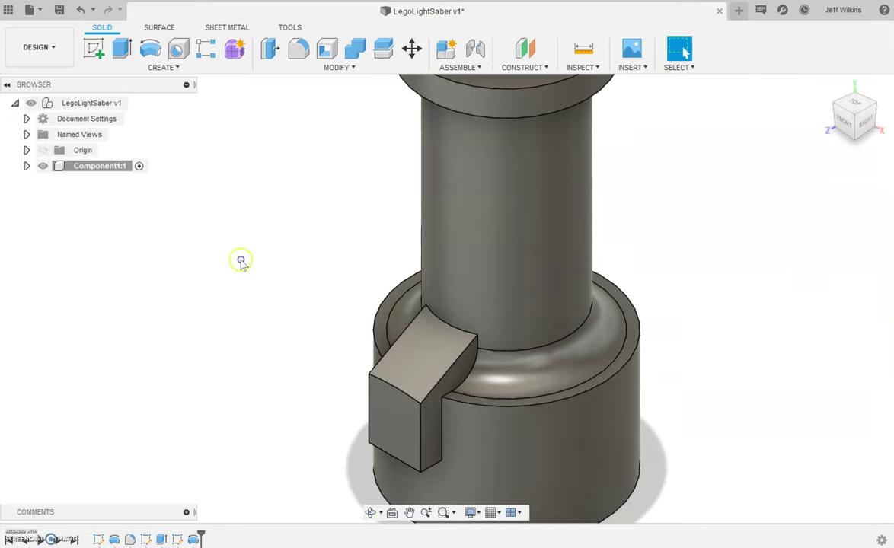
- Circular-pattern the side block's extrude as a feature, 4 copies around the base cylinder
{"action": "left_click", "coordinate": [163, 67]}
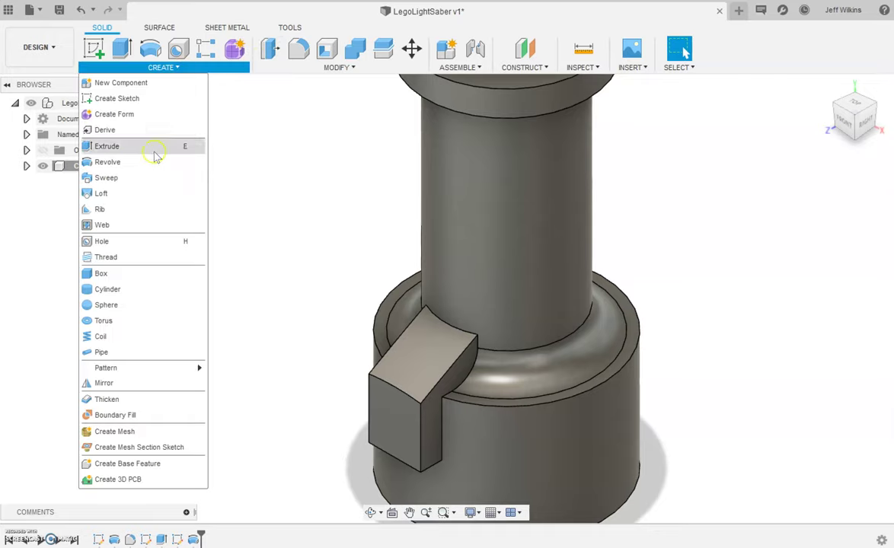
{"action": "mouse_move", "coordinate": [139, 368]}
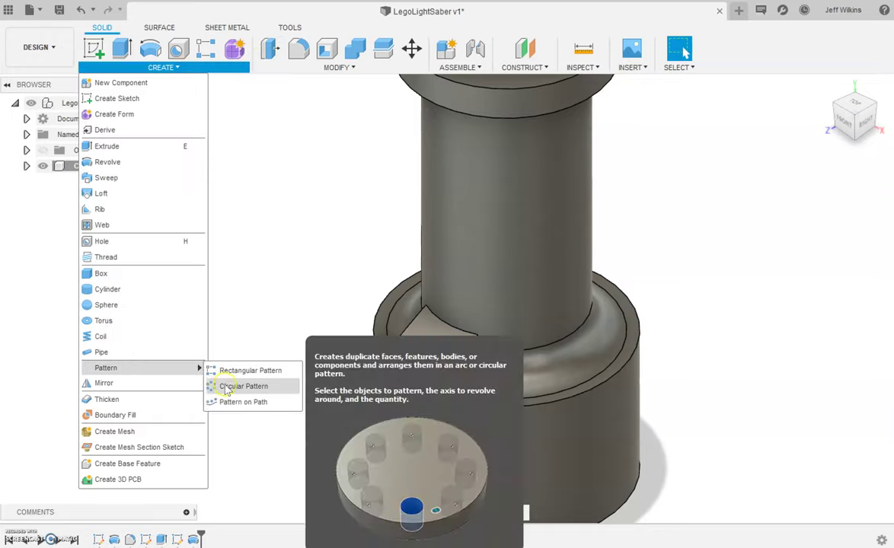
{"action": "left_click", "coordinate": [232, 386]}
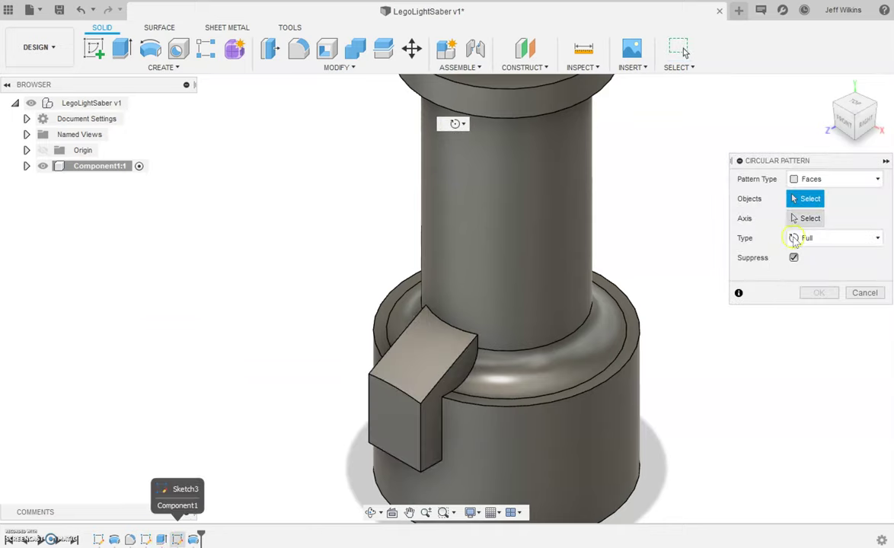
{"action": "left_click", "coordinate": [845, 178]}
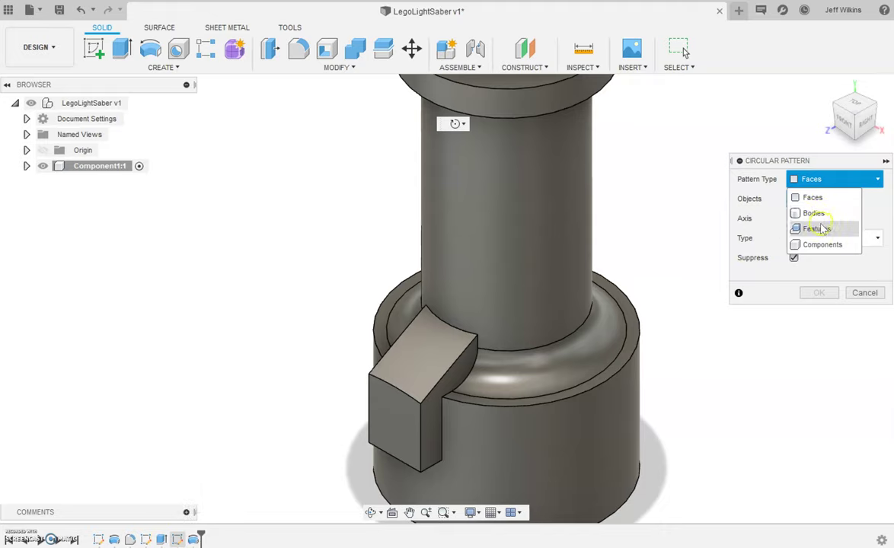
{"action": "left_click", "coordinate": [817, 228]}
{"action": "left_click", "coordinate": [160, 539]}
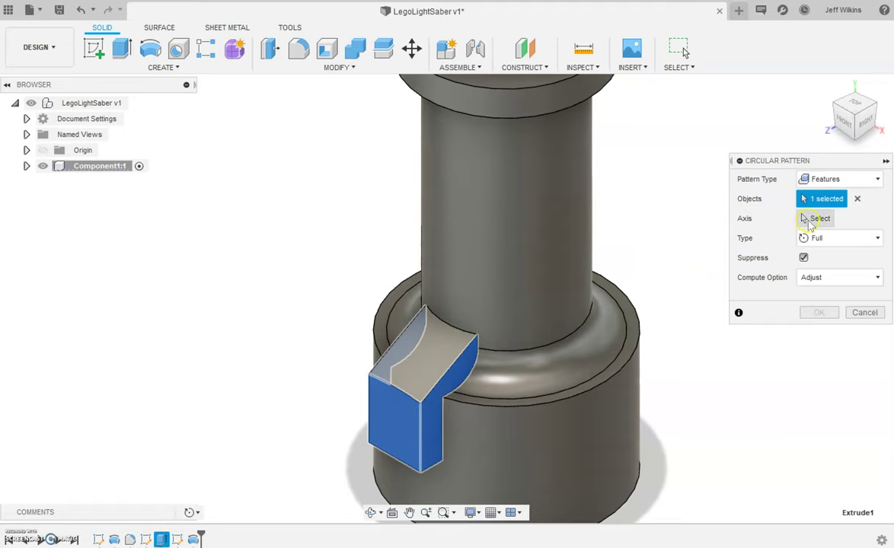
{"action": "left_click", "coordinate": [810, 220]}
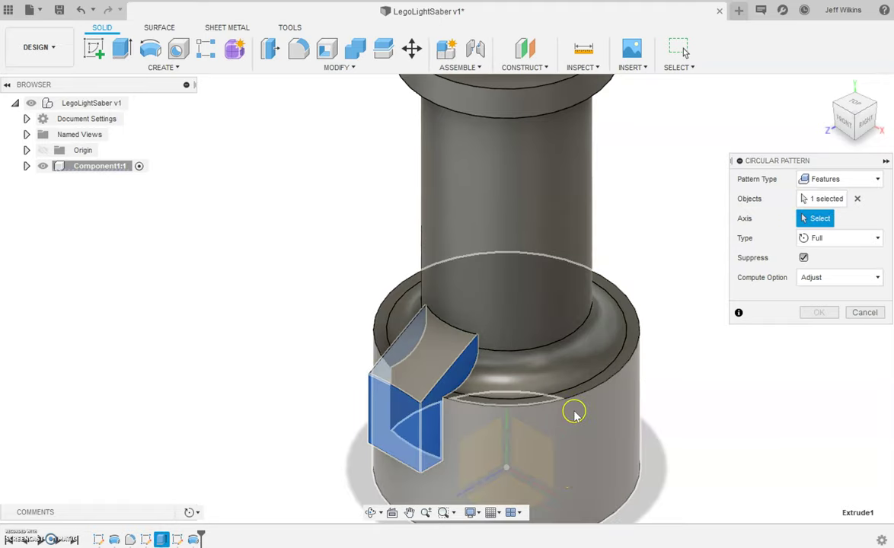
{"action": "left_click", "coordinate": [608, 401]}
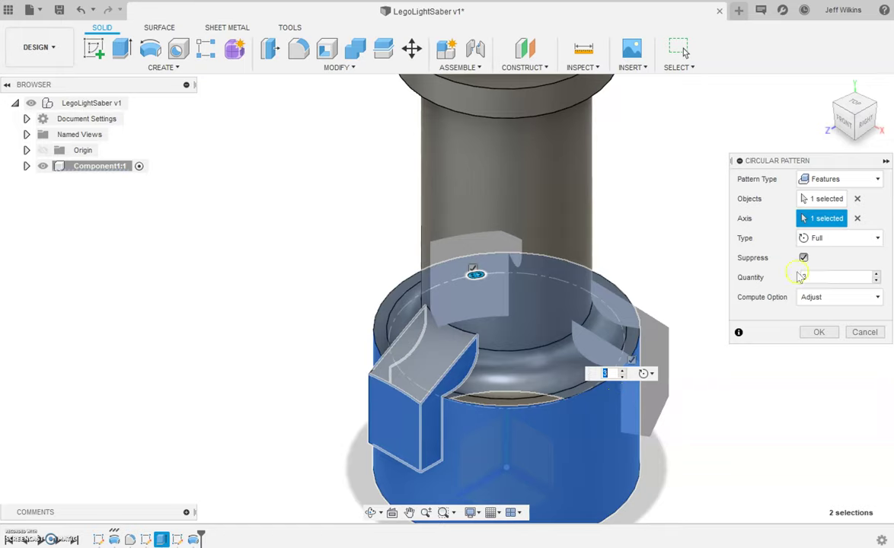
{"action": "left_click", "coordinate": [876, 275]}
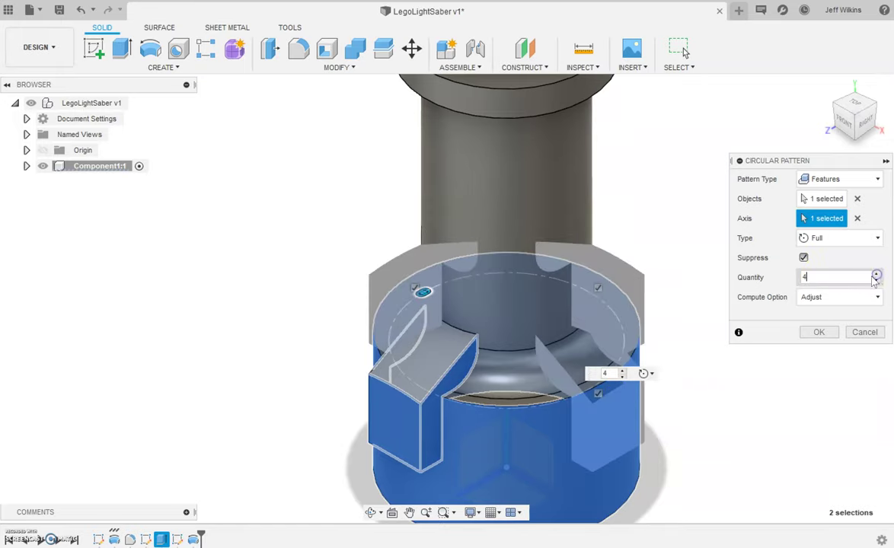
{"action": "left_click", "coordinate": [812, 333]}
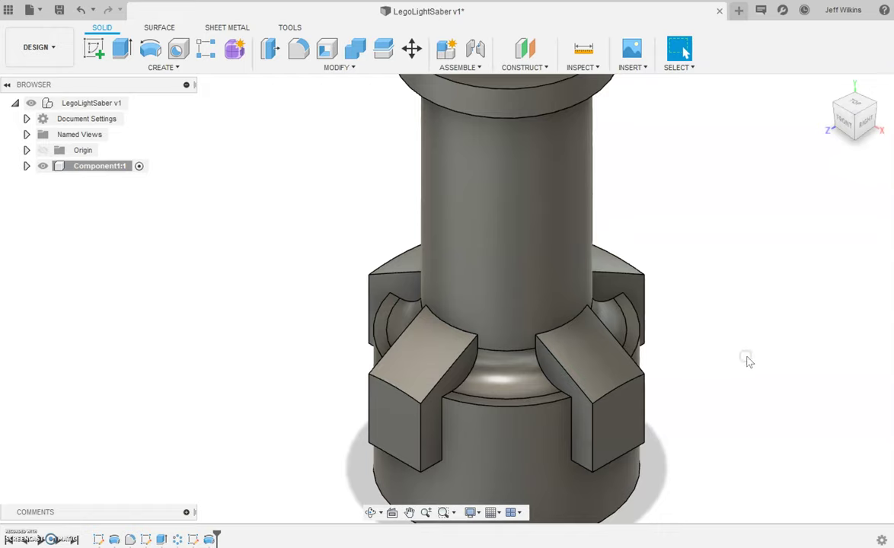
- Change the Fillet1 radius from 0.025 in to 0.01 in
{"action": "double_click", "coordinate": [131, 539]}
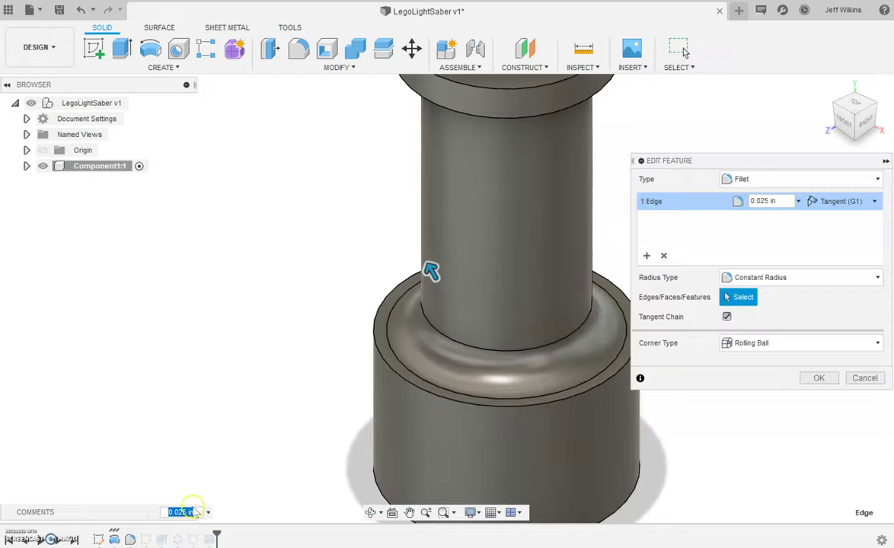
{"action": "mouse_move", "coordinate": [446, 279]}
{"action": "left_mouse_down"}
{"action": "mouse_move", "coordinate": [431, 266]}
{"action": "mouse_move", "coordinate": [435, 280]}
{"action": "left_mouse_up"}
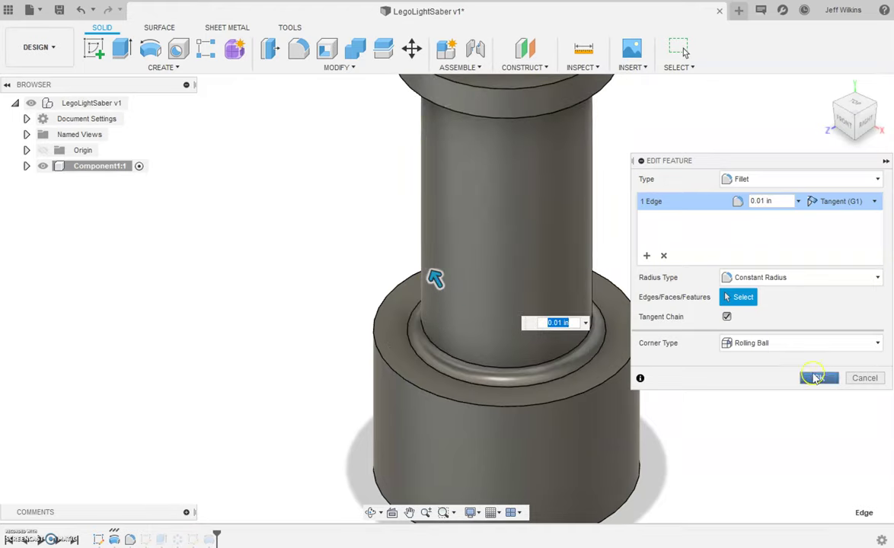
{"action": "left_click", "coordinate": [817, 378]}
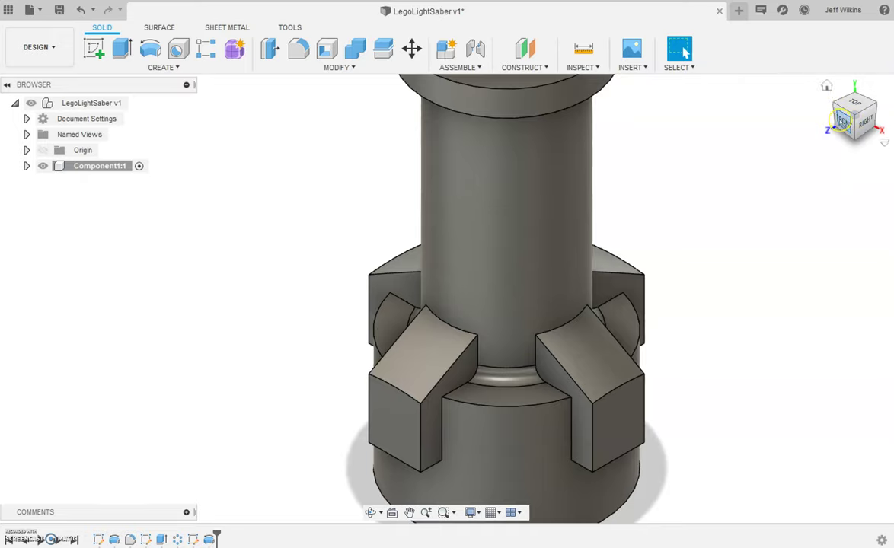
{"action": "left_click_drag", "start_coordinate": [843, 119], "coordinate": [800, 53]}
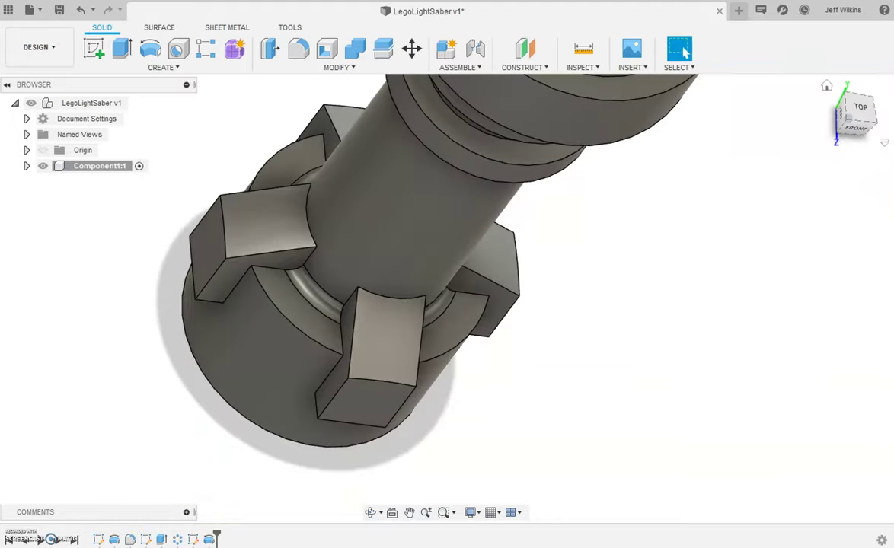
- Place a hole centred on the hilt's end face with a .121 diameter
{"action": "scroll", "coordinate": [685, 311], "scroll_direction": "down", "scroll_amount": 6}
{"action": "scroll", "coordinate": [602, 134], "scroll_direction": "up", "scroll_amount": 3}
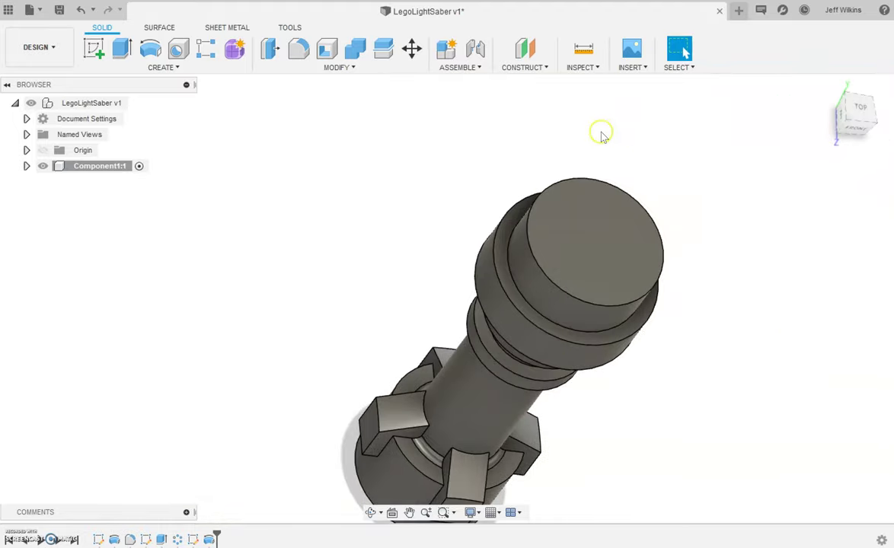
{"action": "left_click", "coordinate": [177, 49]}
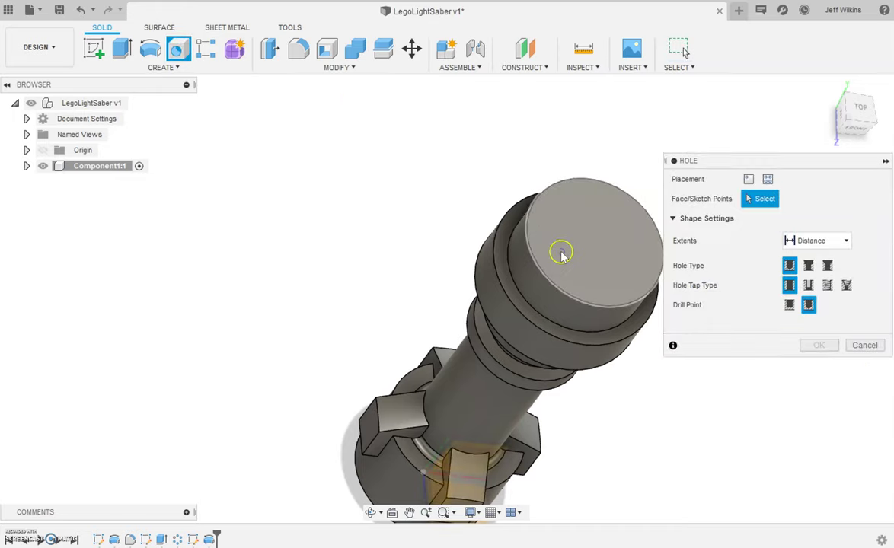
{"action": "left_click", "coordinate": [560, 255]}
{"action": "left_click_drag", "start_coordinate": [558, 255], "coordinate": [595, 242]}
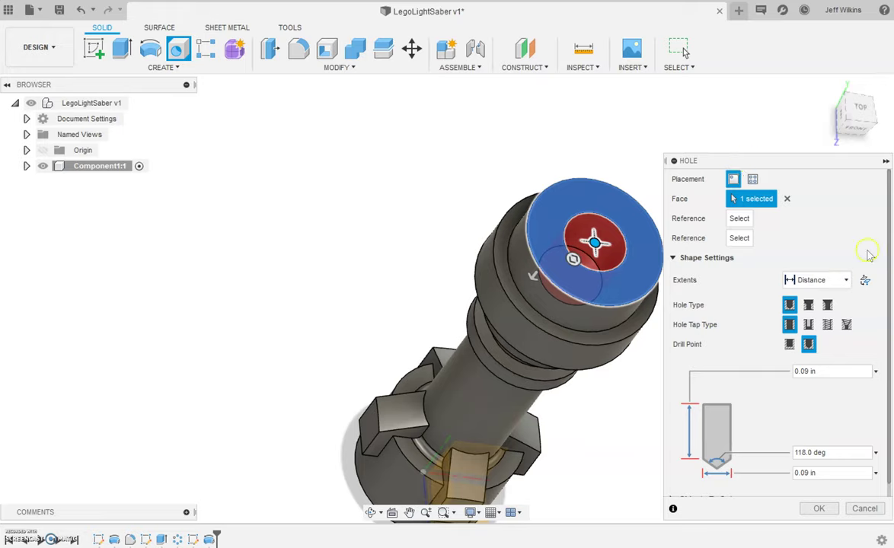
{"action": "left_click", "coordinate": [785, 474]}
{"action": "type", "text": ".121"}
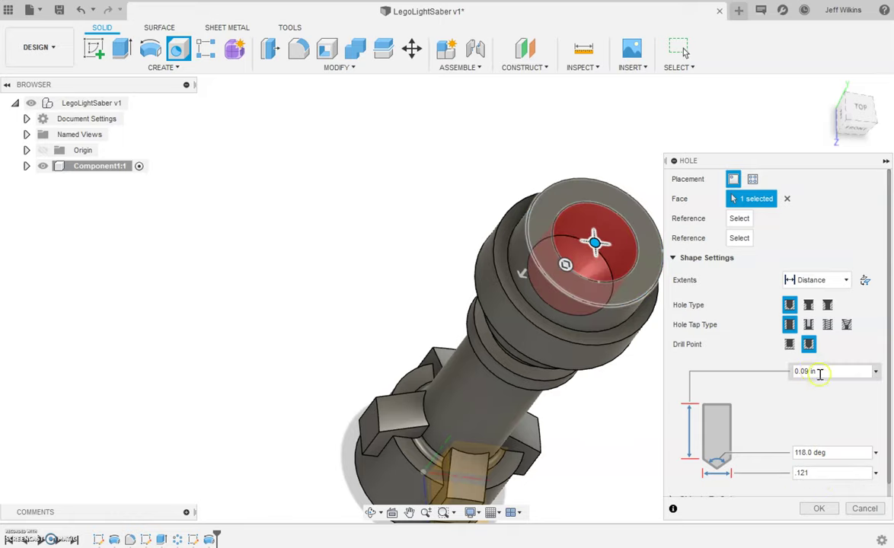